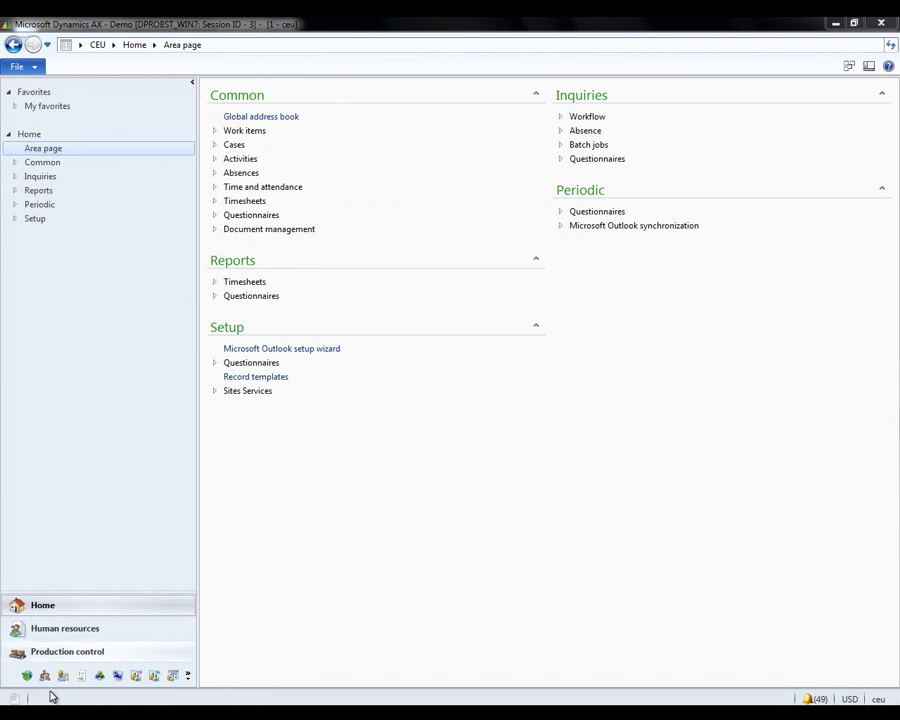
- Create and save a new registration form configuration named 'Clock in/out' under Terminals setup
{"action": "left_click", "coordinate": [76, 644]}
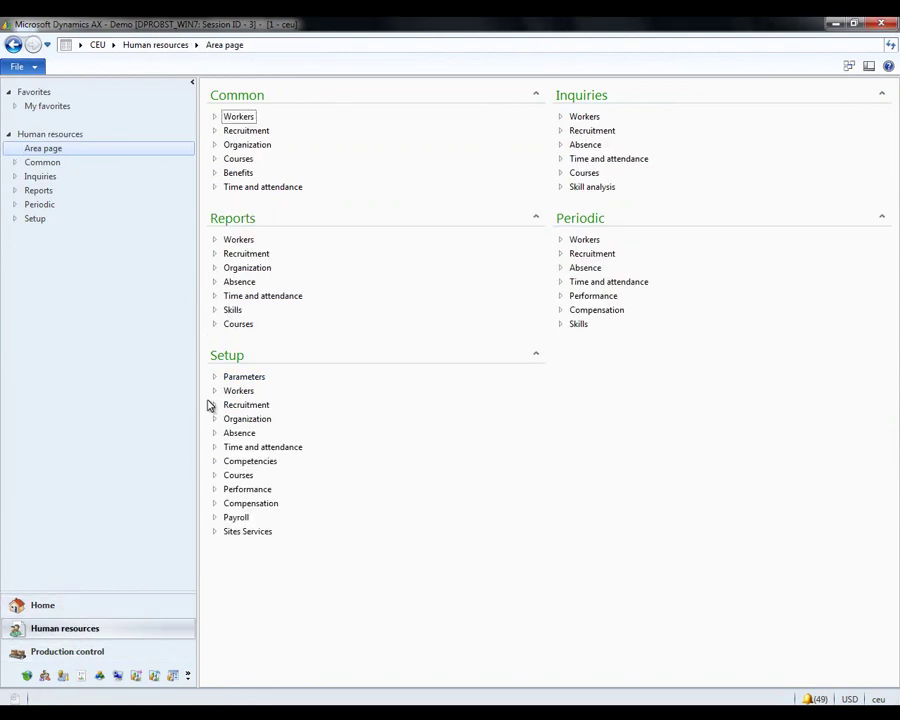
{"action": "left_click", "coordinate": [215, 449]}
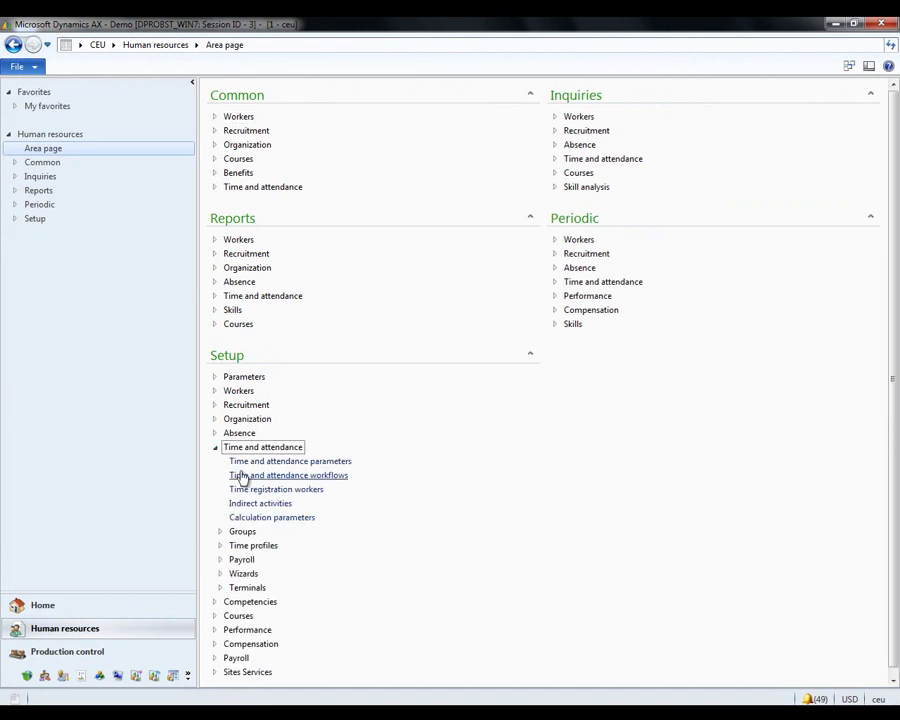
{"action": "left_click", "coordinate": [240, 588]}
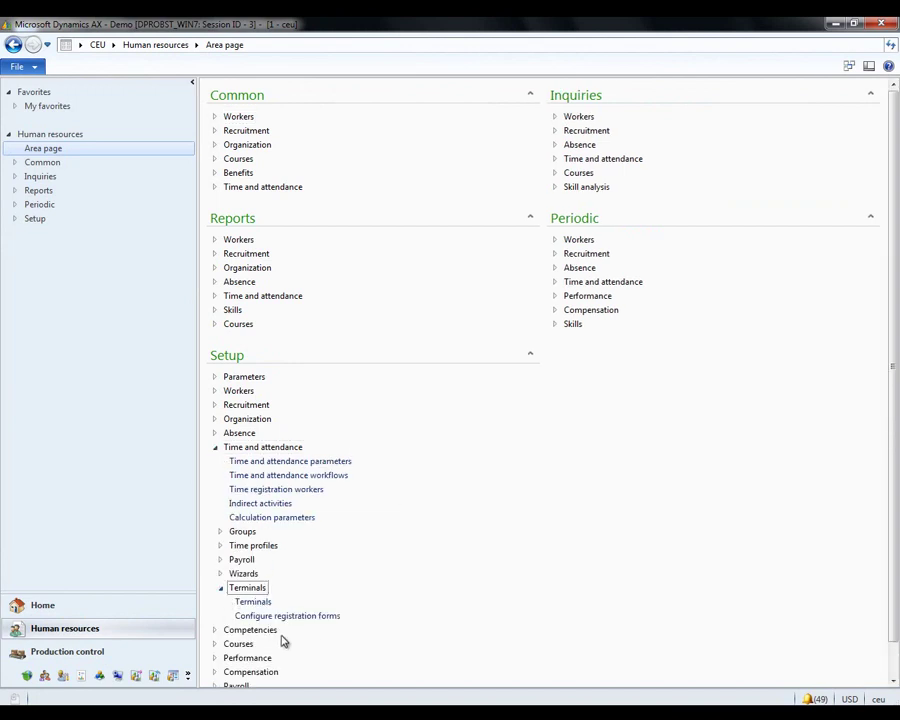
{"action": "left_click", "coordinate": [287, 620]}
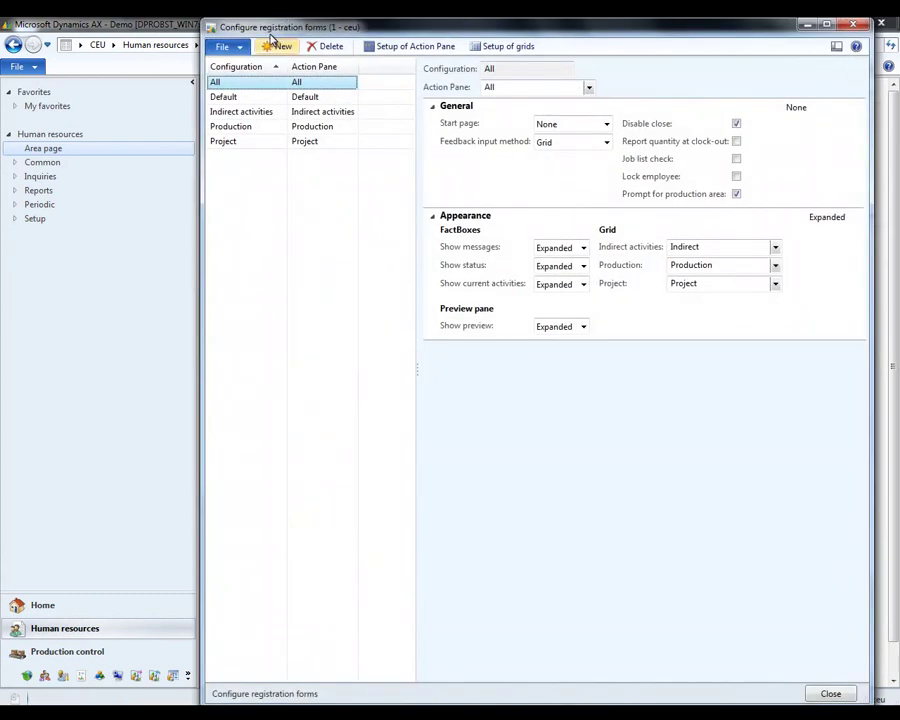
{"action": "left_click", "coordinate": [268, 45]}
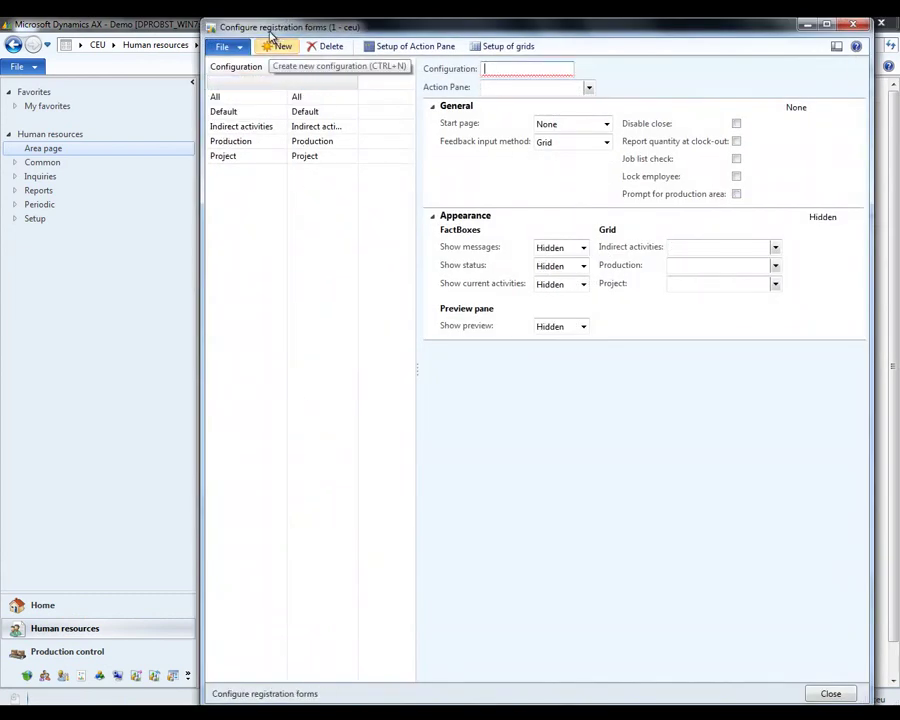
{"action": "type", "text": "Clock in/ou"}
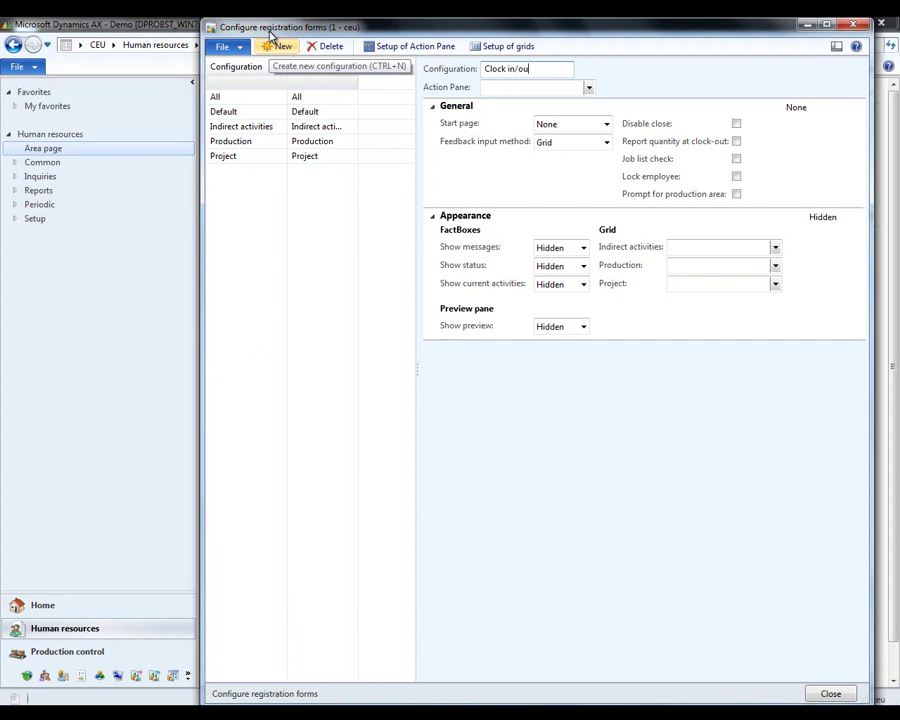
{"action": "type", "text": "t"}
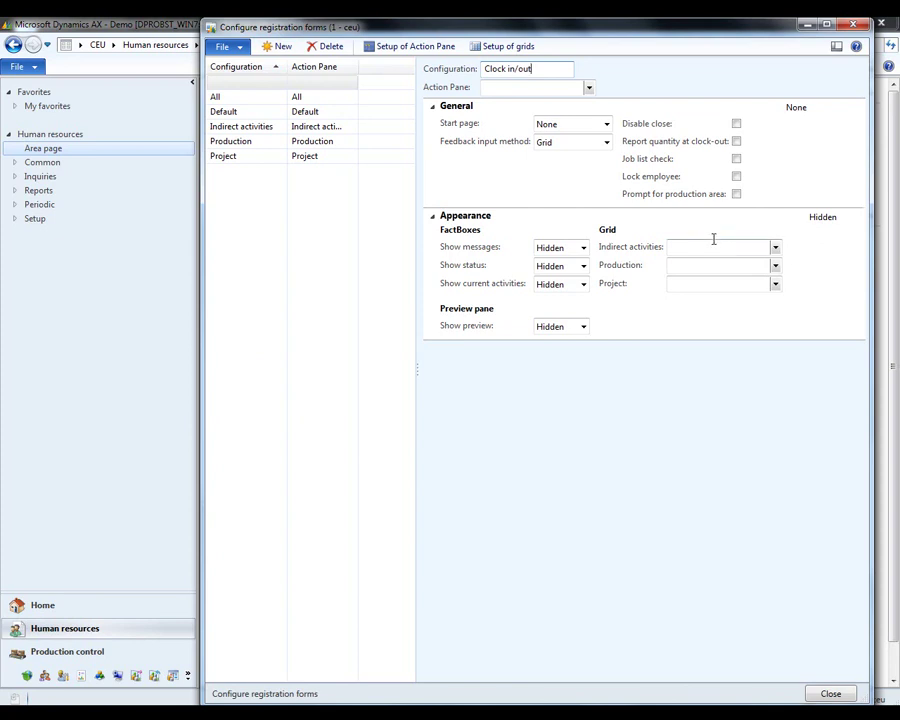
{"action": "key", "text": "ctrl+s"}
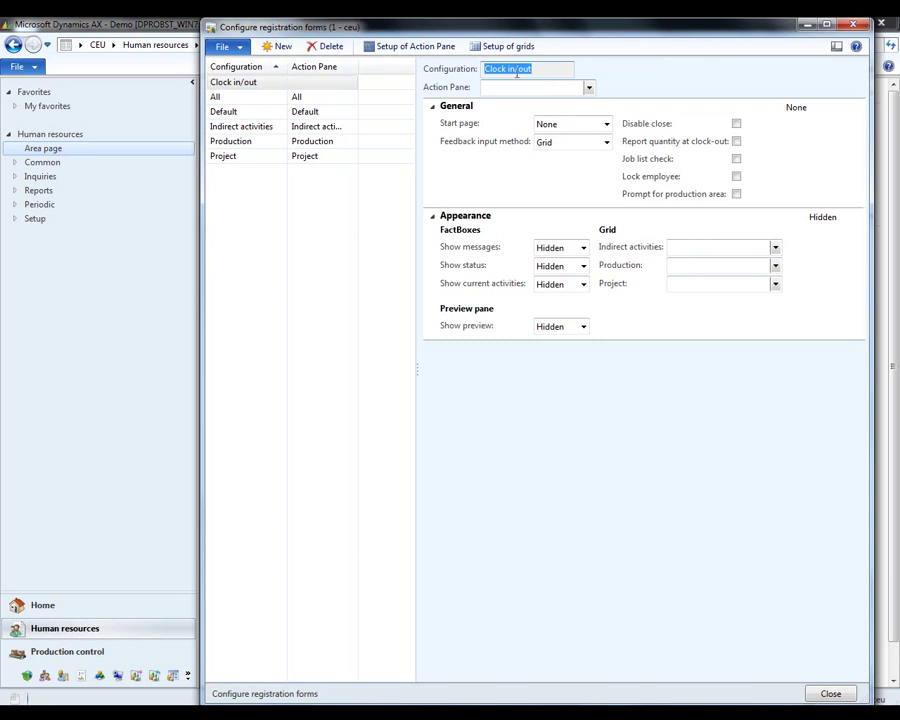
{"action": "key", "text": "Tab"}
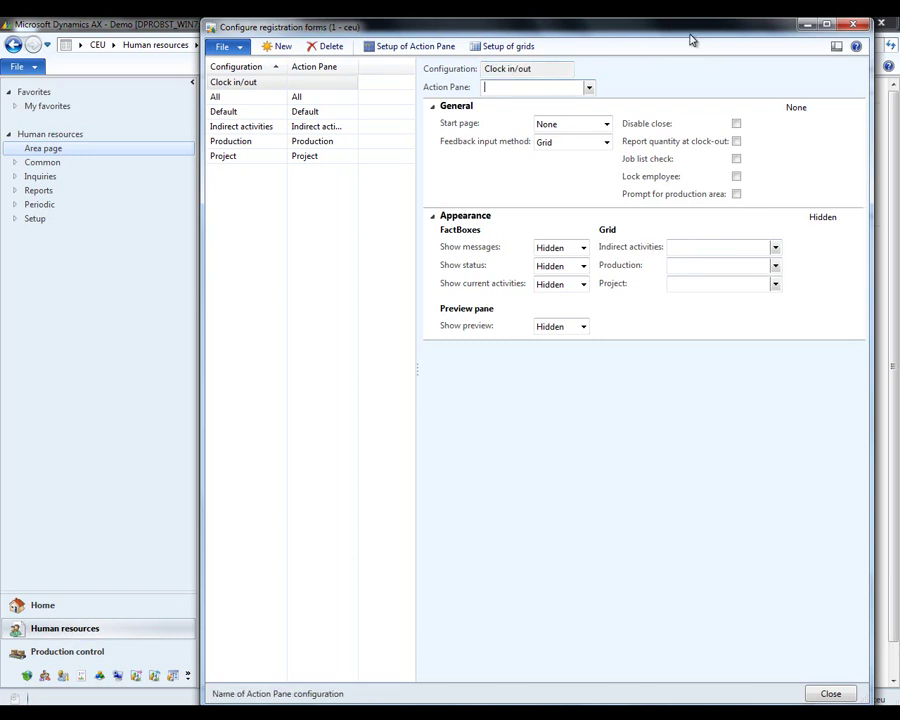
- Set the registration terminal's Configuration to Clock in/out and close the Terminals list
{"action": "left_click", "coordinate": [853, 23]}
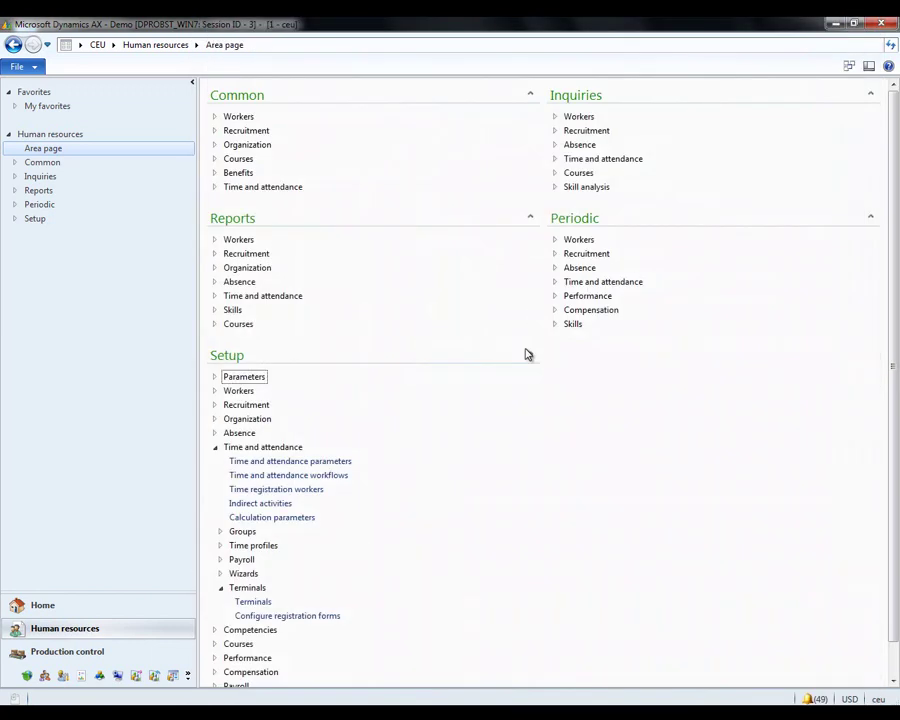
{"action": "left_click", "coordinate": [250, 604]}
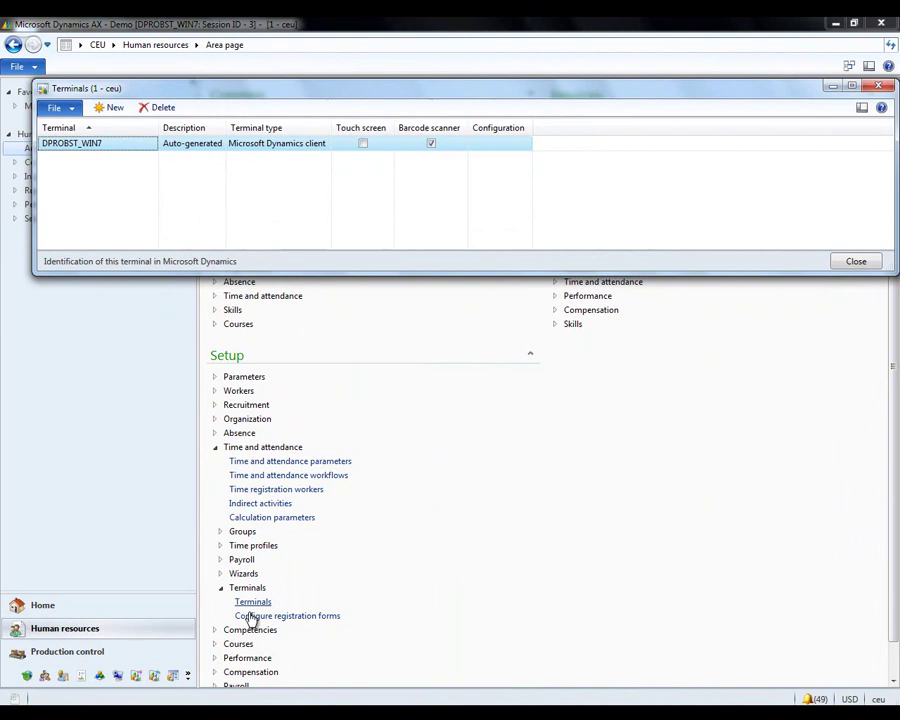
{"action": "left_click", "coordinate": [482, 142]}
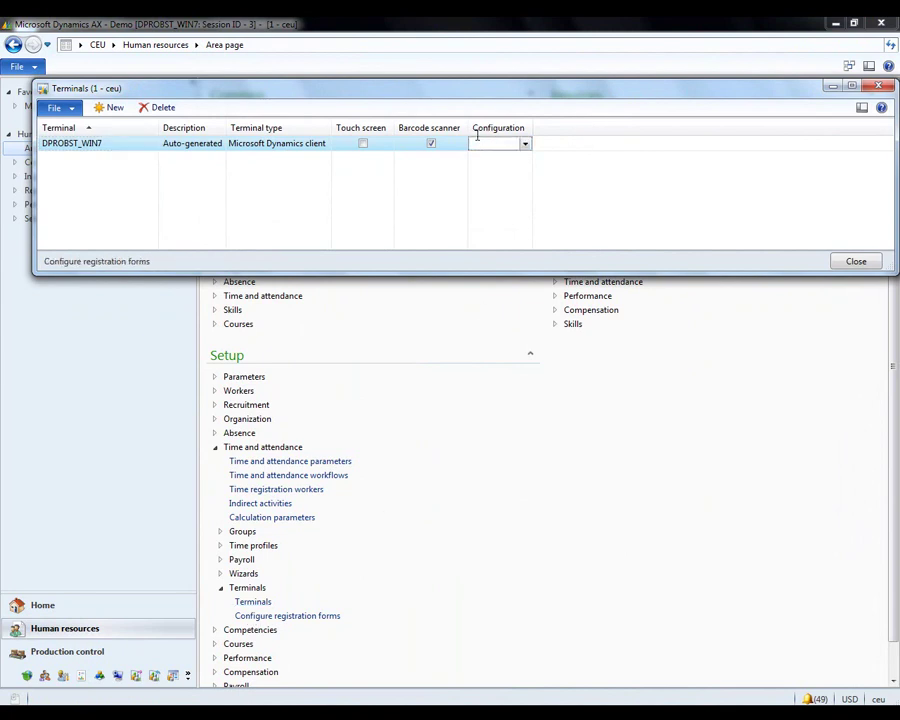
{"action": "left_click", "coordinate": [524, 143]}
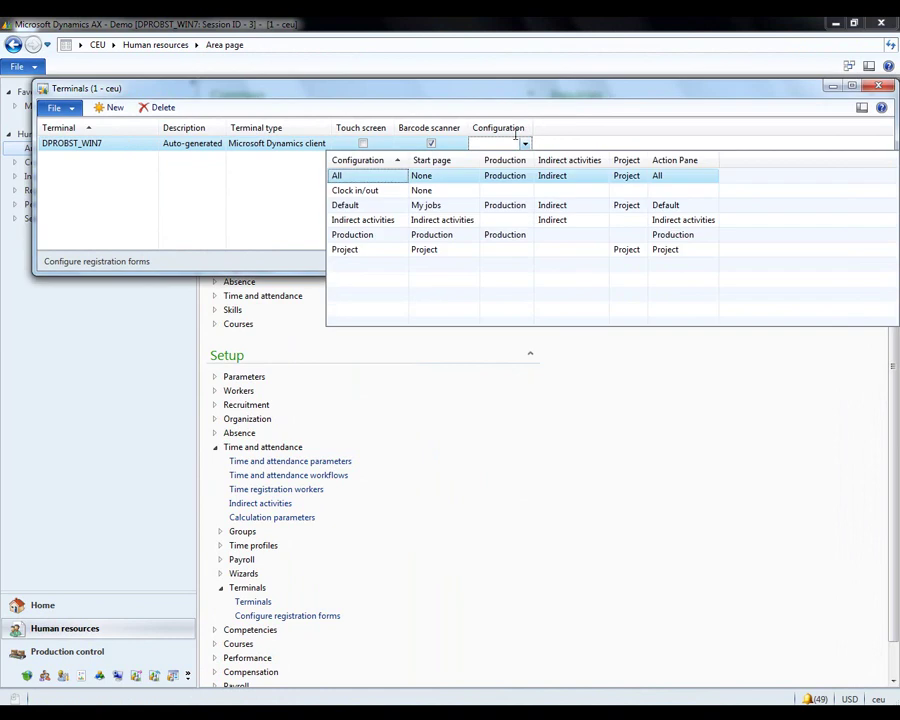
{"action": "left_click", "coordinate": [376, 192]}
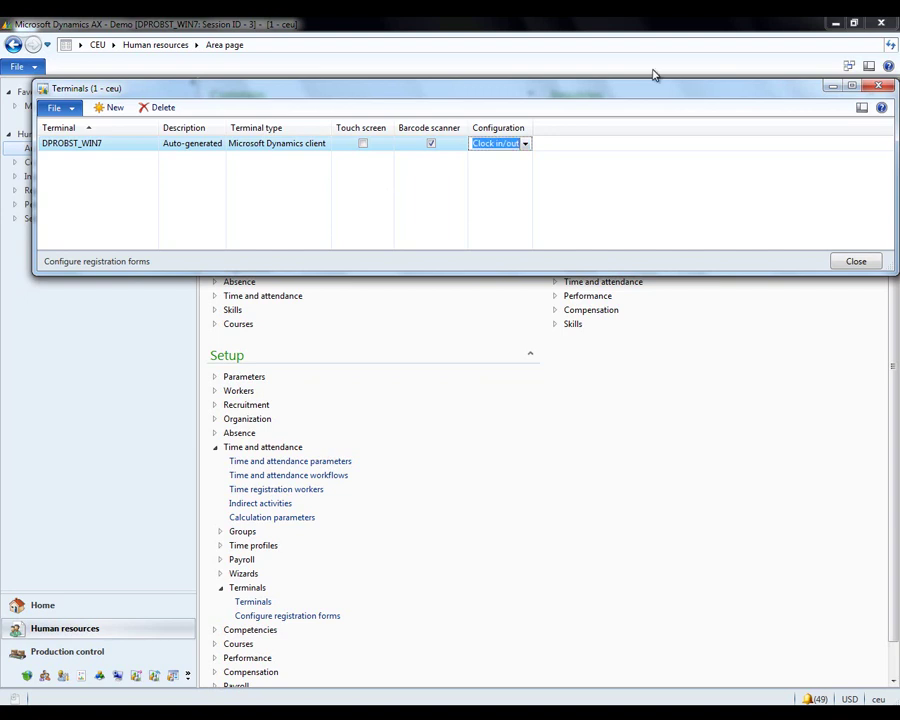
{"action": "left_click", "coordinate": [878, 84]}
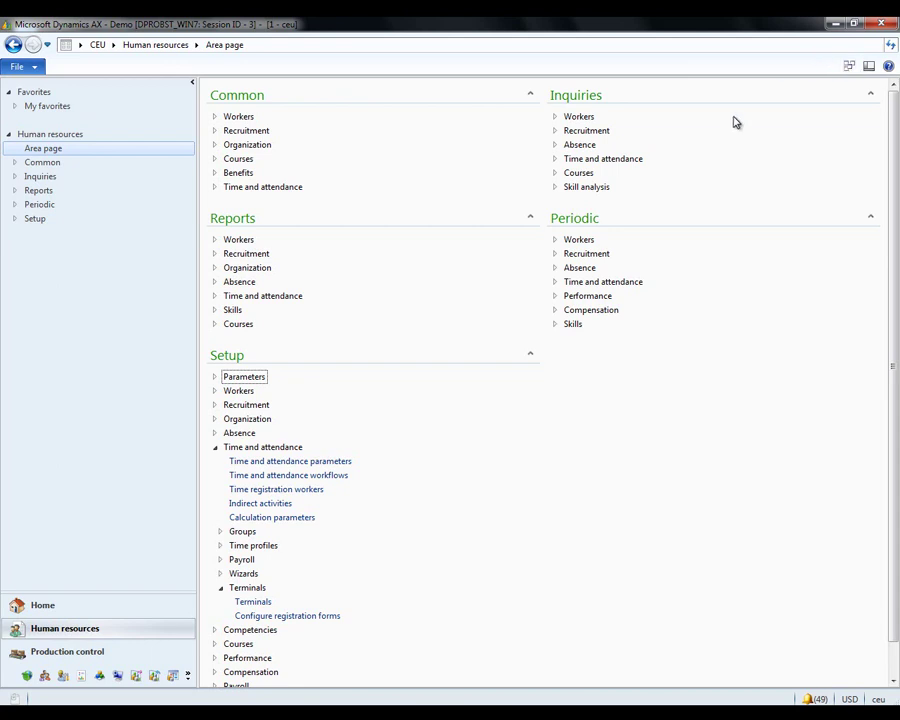
{"action": "left_click", "coordinate": [281, 463]}
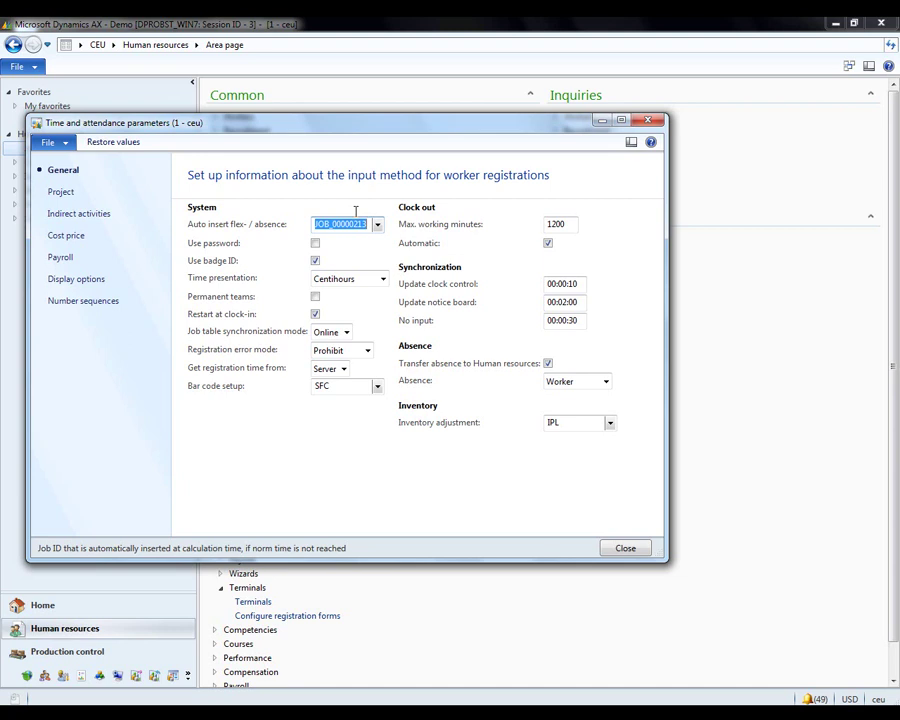
- Select the worker in the Workers list and start creating a time registration worker
{"action": "left_click", "coordinate": [653, 118]}
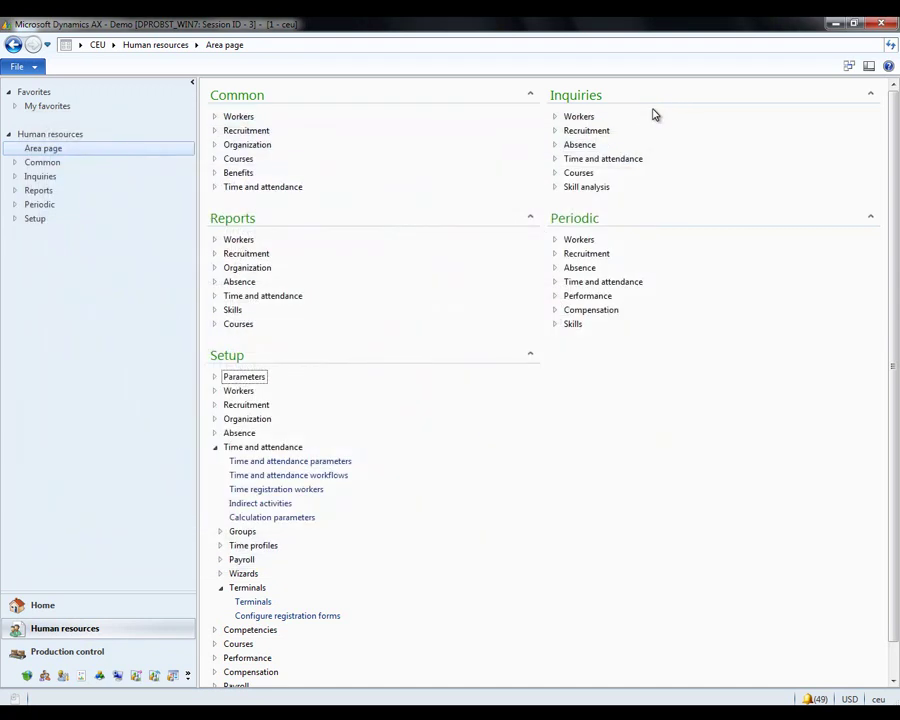
{"action": "left_click", "coordinate": [218, 114]}
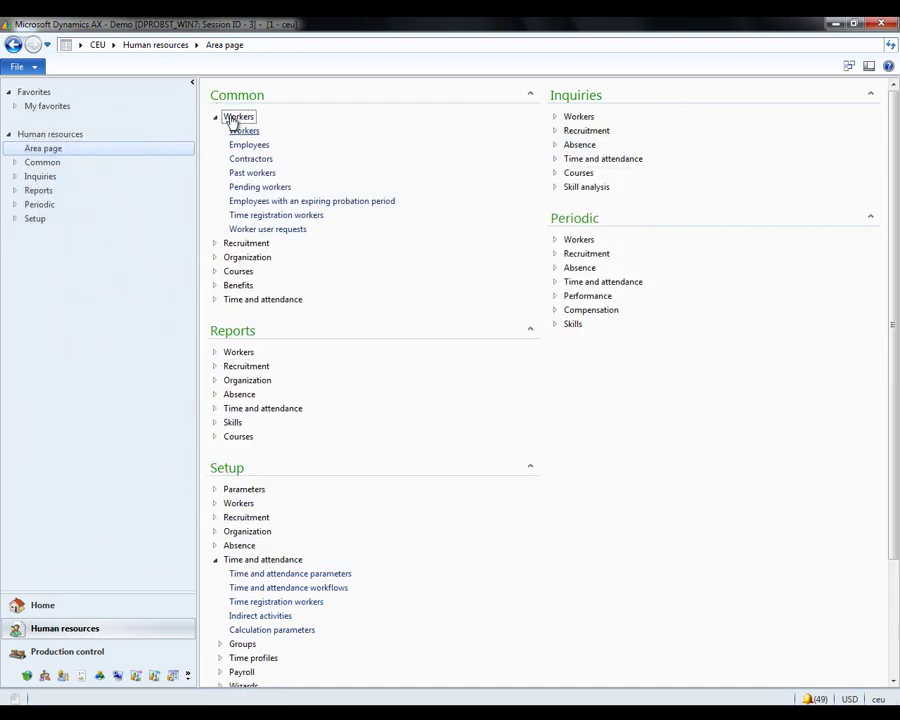
{"action": "left_click", "coordinate": [235, 126]}
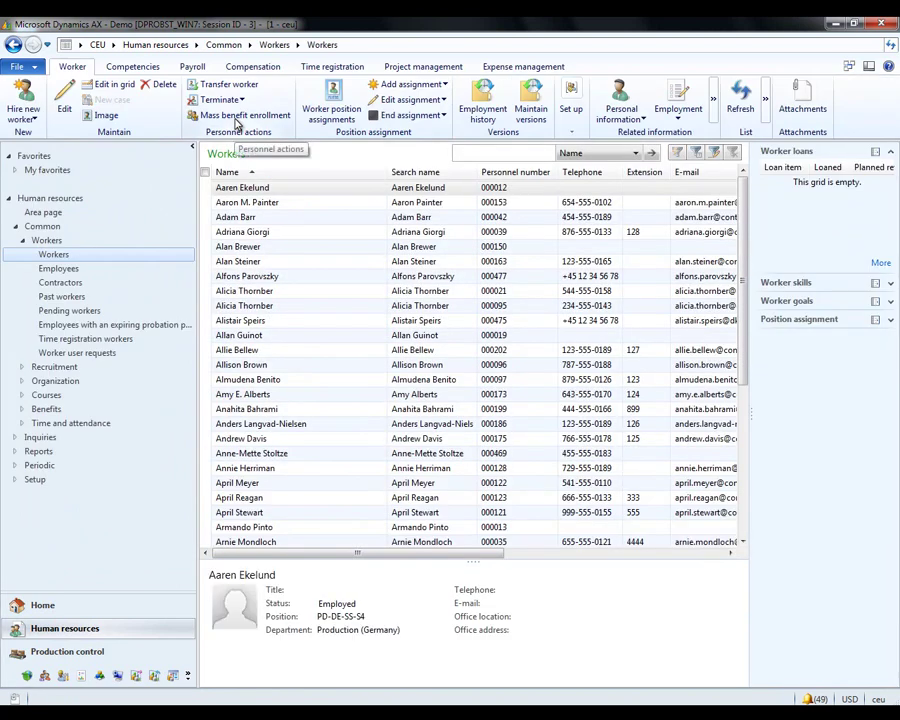
{"action": "left_click", "coordinate": [258, 352]}
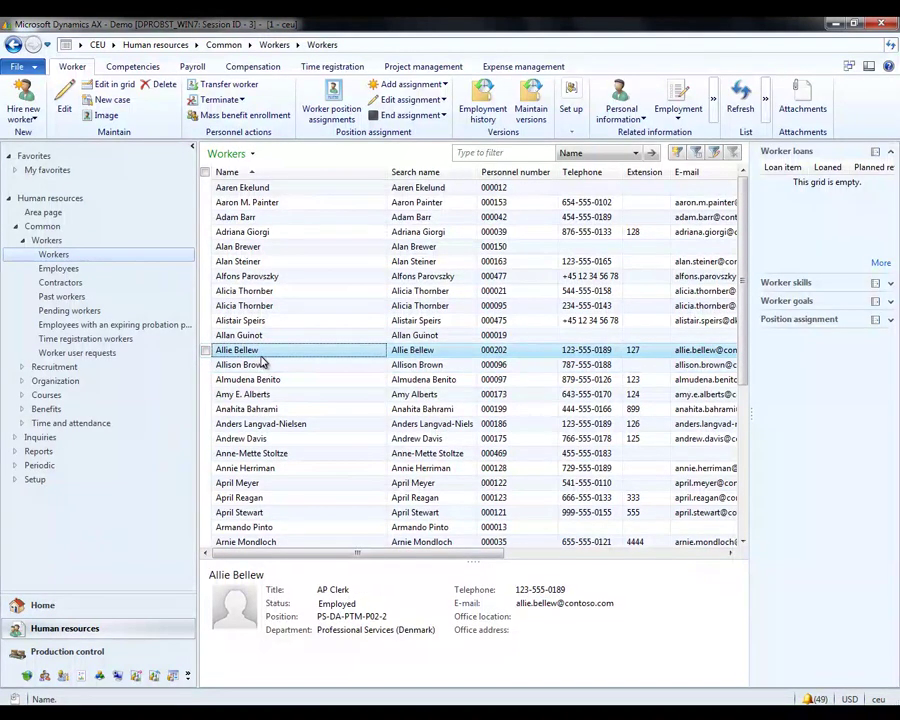
{"action": "left_click", "coordinate": [322, 65]}
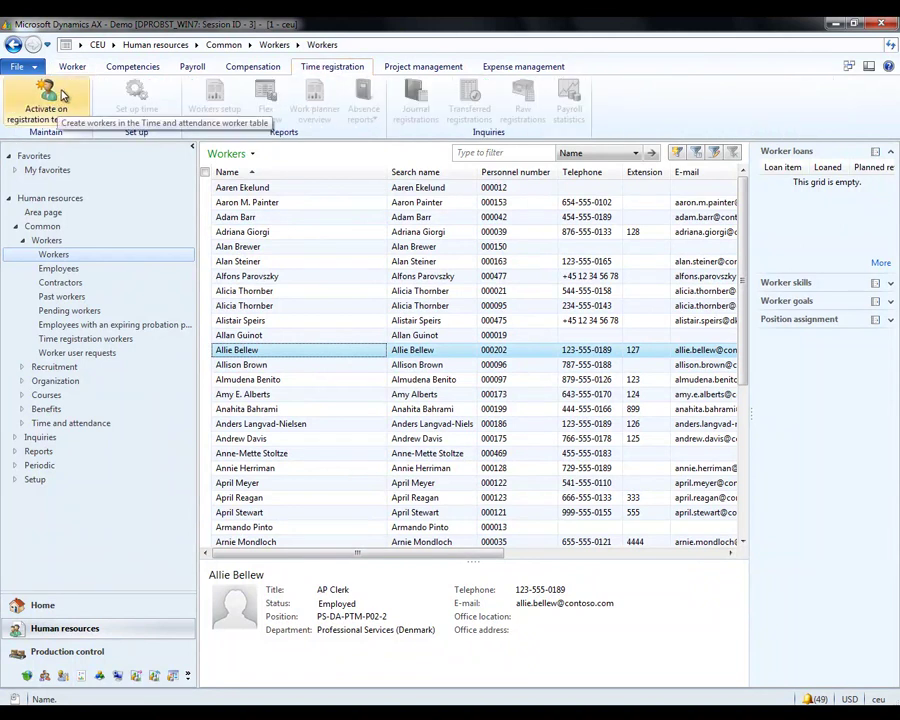
{"action": "left_click", "coordinate": [58, 95]}
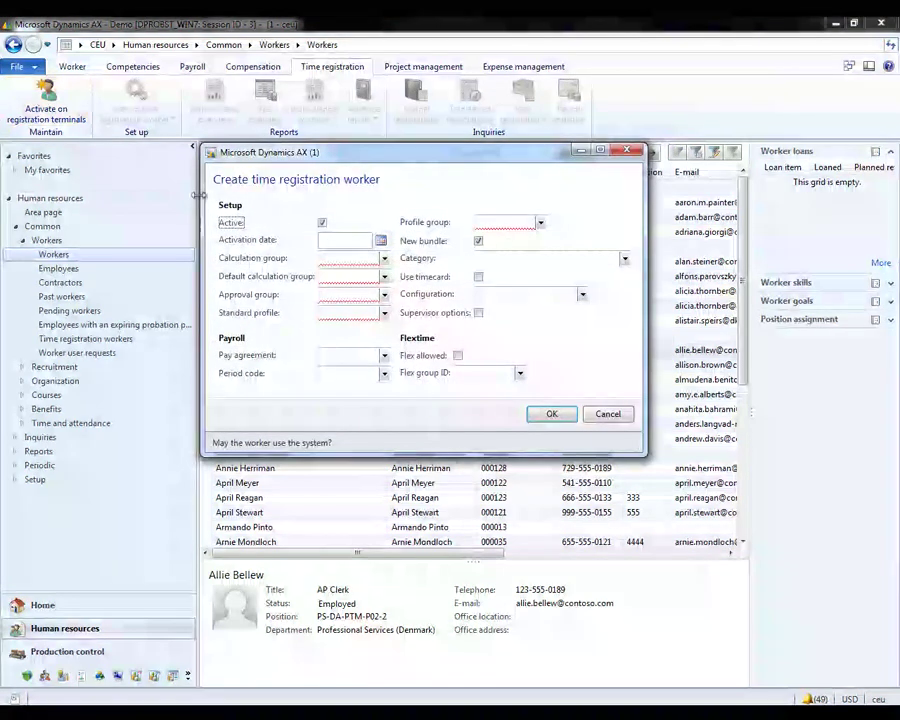
- Set calculation and default calculation group Adm, approval group AdmMan, standard profile Day
{"action": "left_click", "coordinate": [383, 257]}
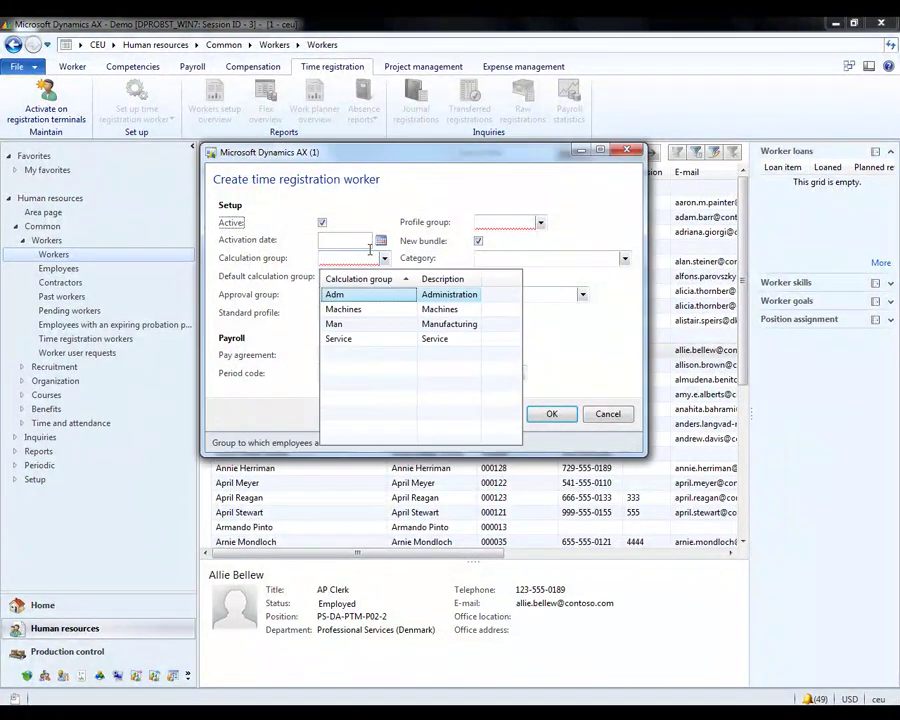
{"action": "left_click", "coordinate": [362, 296]}
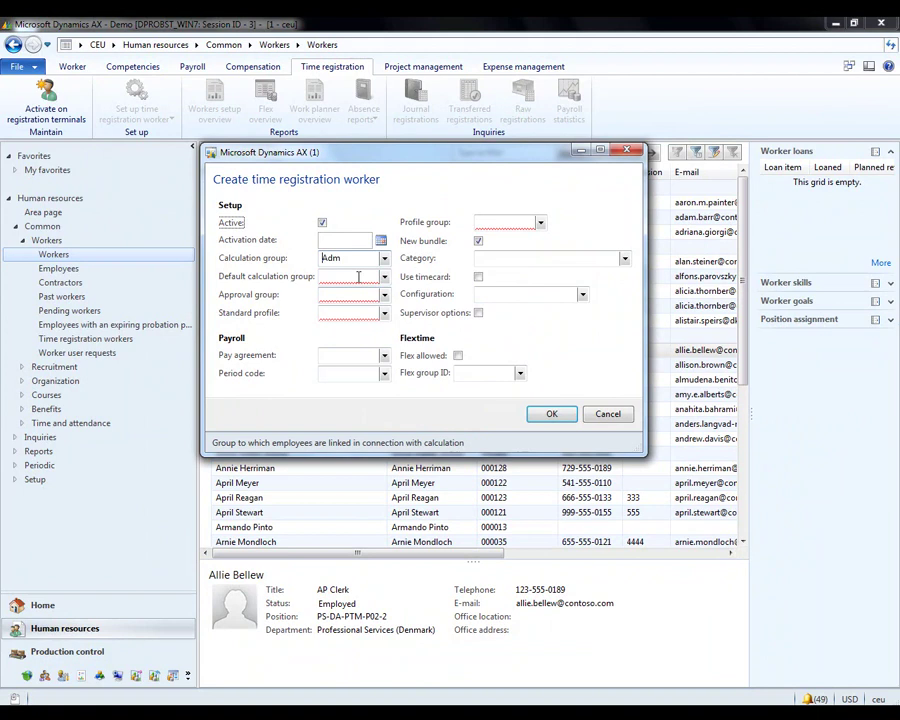
{"action": "left_click", "coordinate": [383, 277]}
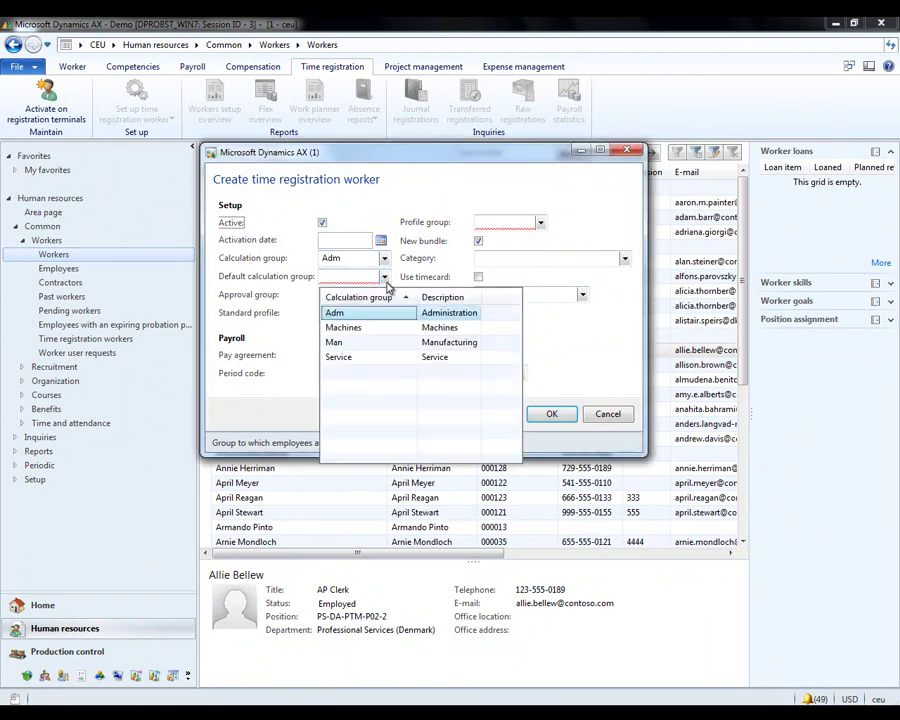
{"action": "left_click", "coordinate": [355, 313]}
{"action": "left_click", "coordinate": [384, 294]}
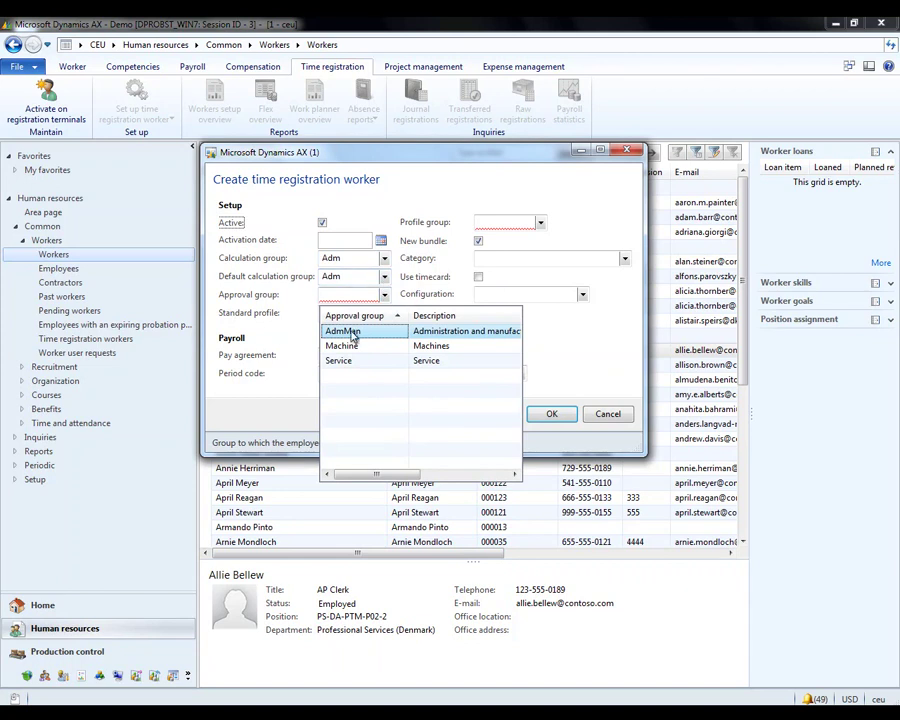
{"action": "left_click", "coordinate": [345, 331]}
{"action": "left_click", "coordinate": [384, 313]}
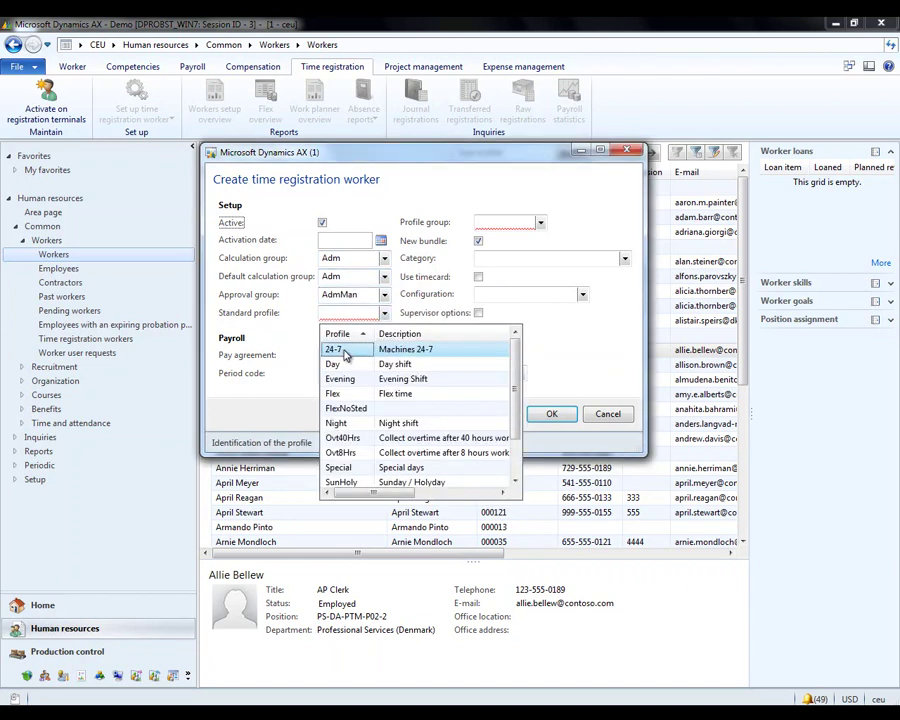
{"action": "left_click", "coordinate": [334, 364]}
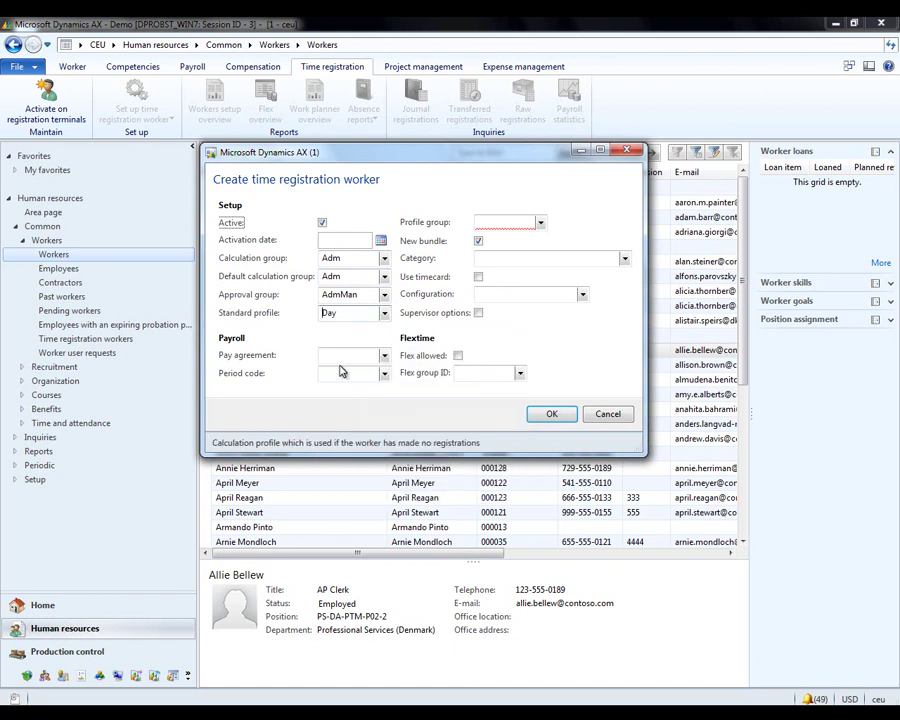
- Choose profile group Flex, allow flextime with flex group FG1, and confirm
{"action": "left_click", "coordinate": [540, 222]}
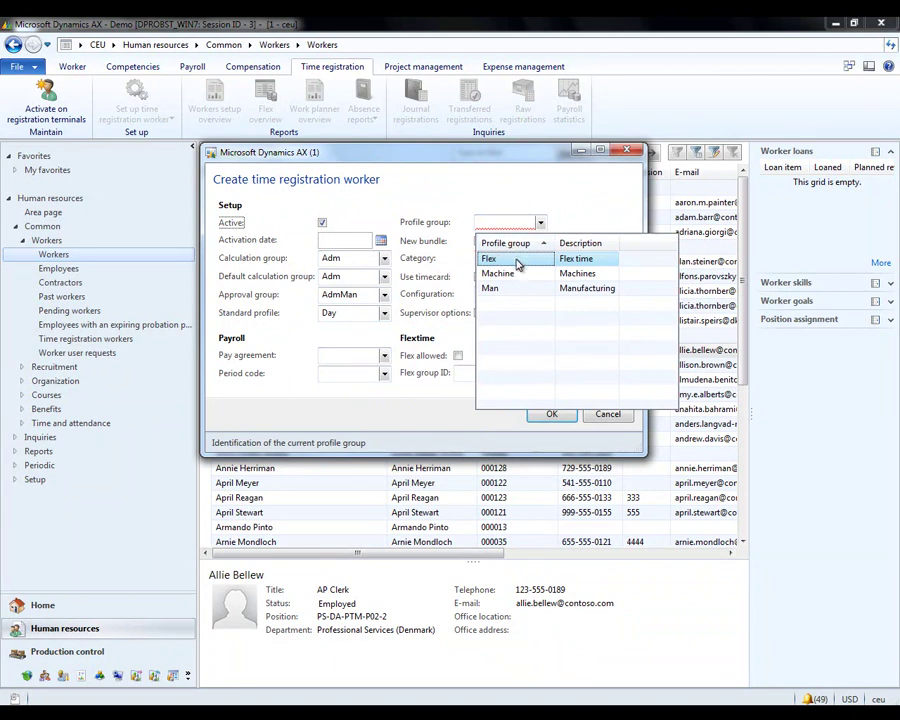
{"action": "left_click", "coordinate": [510, 262]}
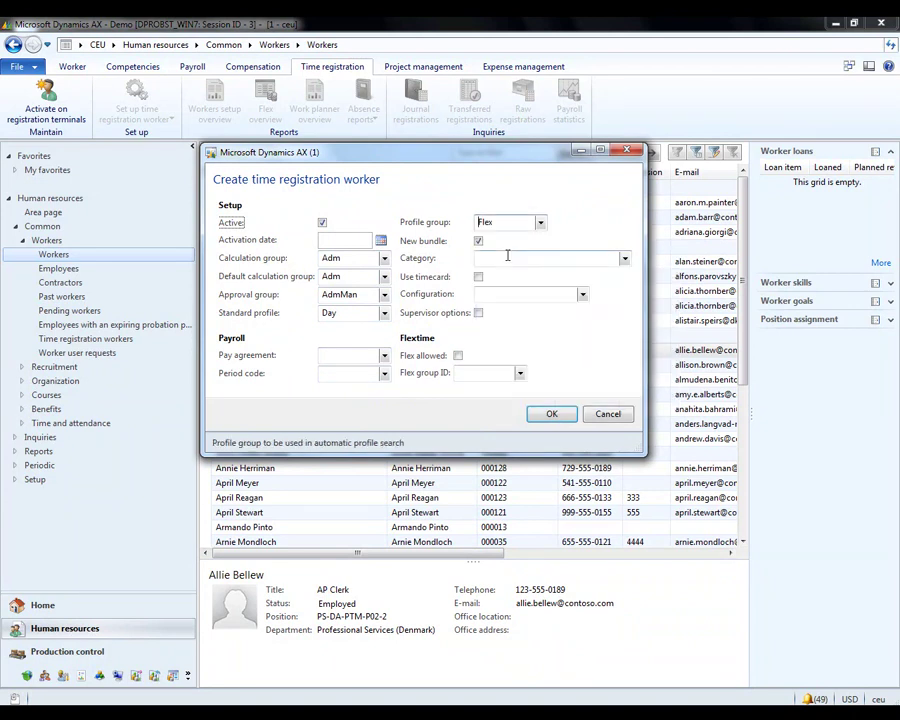
{"action": "left_click", "coordinate": [457, 355]}
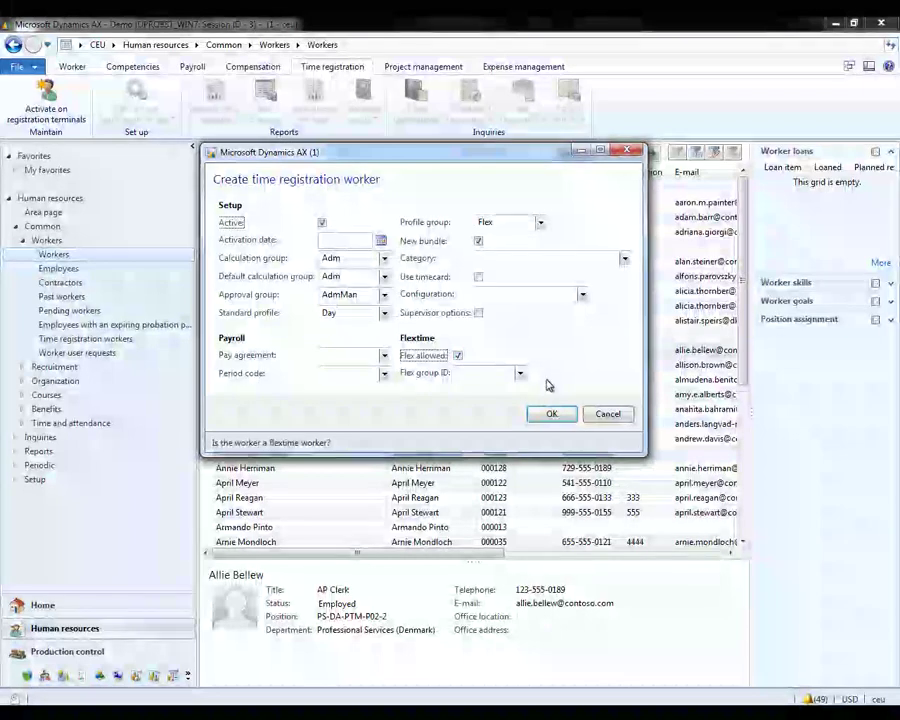
{"action": "left_click", "coordinate": [519, 373]}
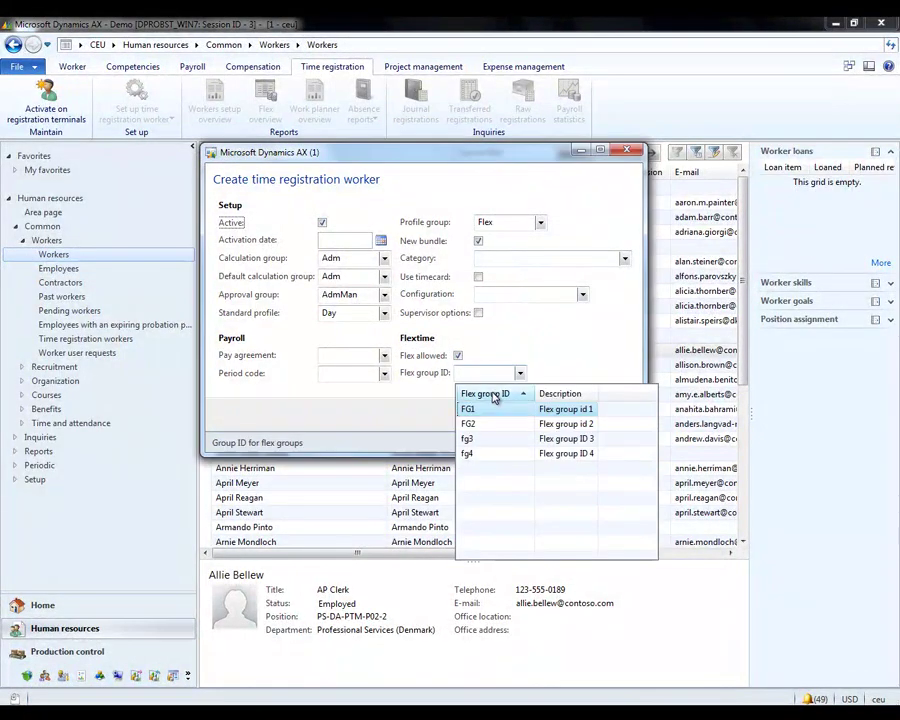
{"action": "left_click", "coordinate": [482, 409]}
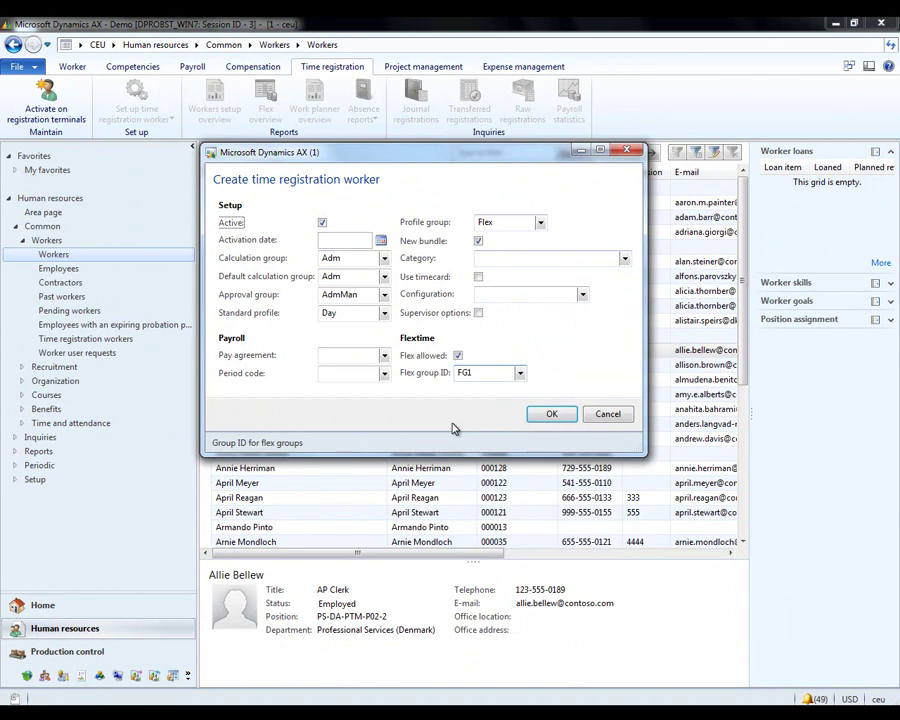
{"action": "left_click", "coordinate": [564, 416]}
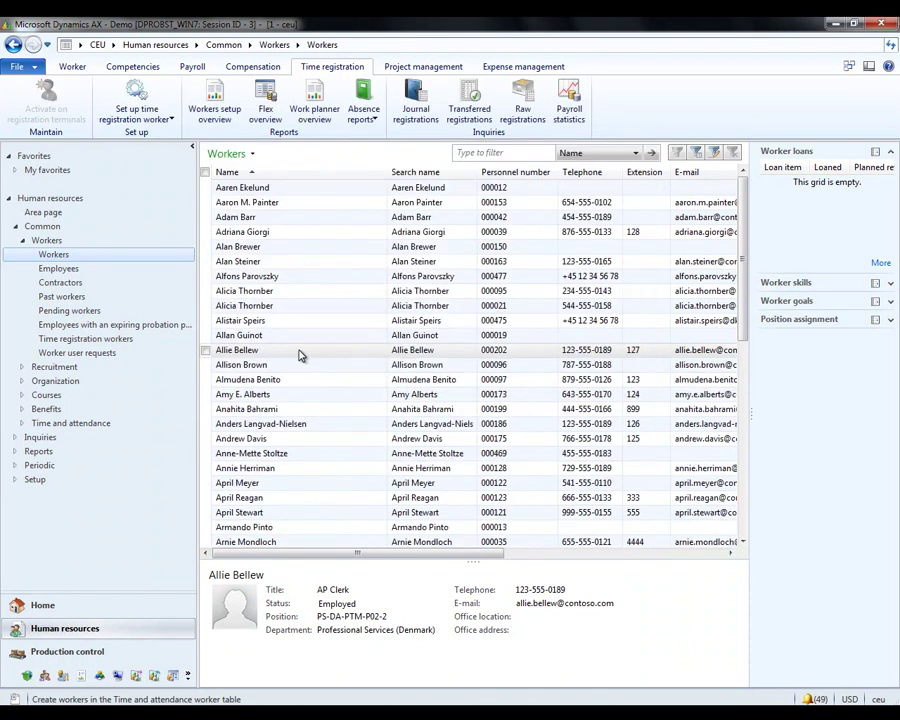
- Open the worker's record full screen on the Employment details in edit mode
{"action": "left_click", "coordinate": [300, 355]}
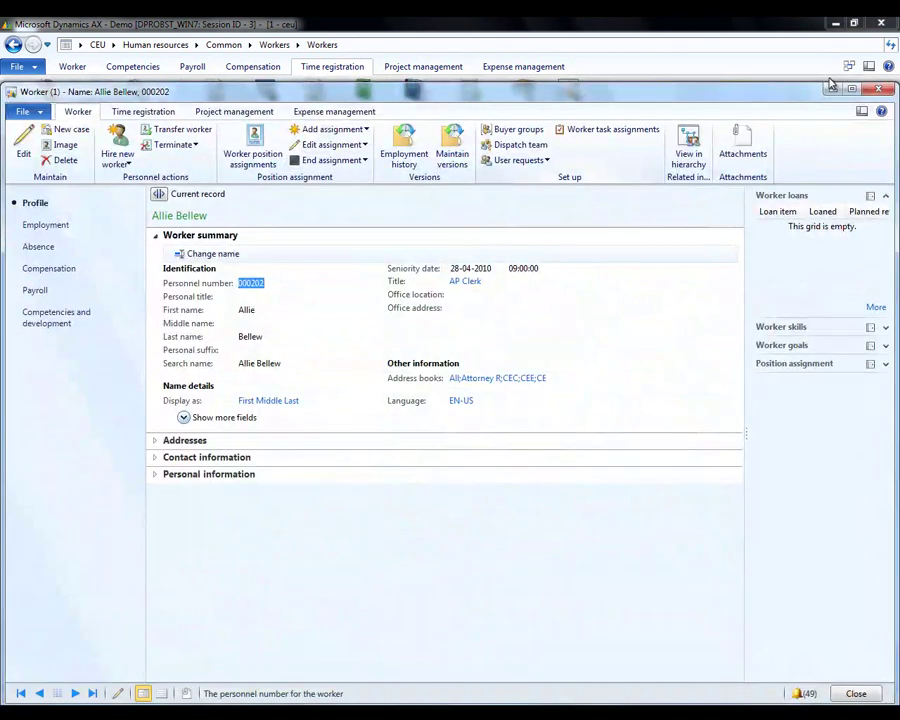
{"action": "left_click", "coordinate": [851, 89]}
{"action": "left_click", "coordinate": [37, 154]}
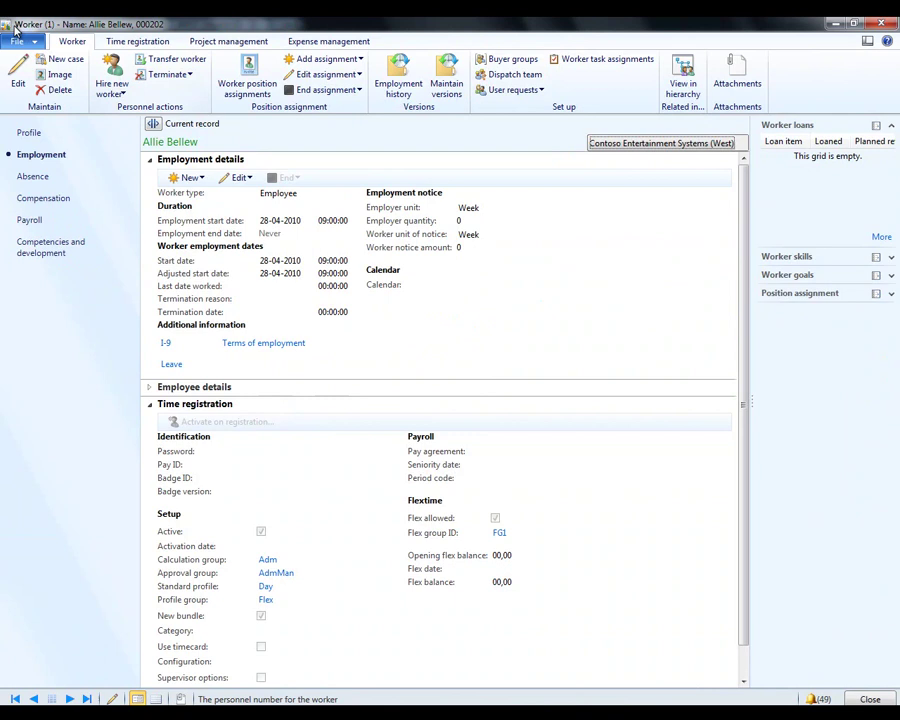
{"action": "left_click", "coordinate": [18, 75]}
{"action": "left_click_drag", "start_coordinate": [742, 300], "coordinate": [742, 410]}
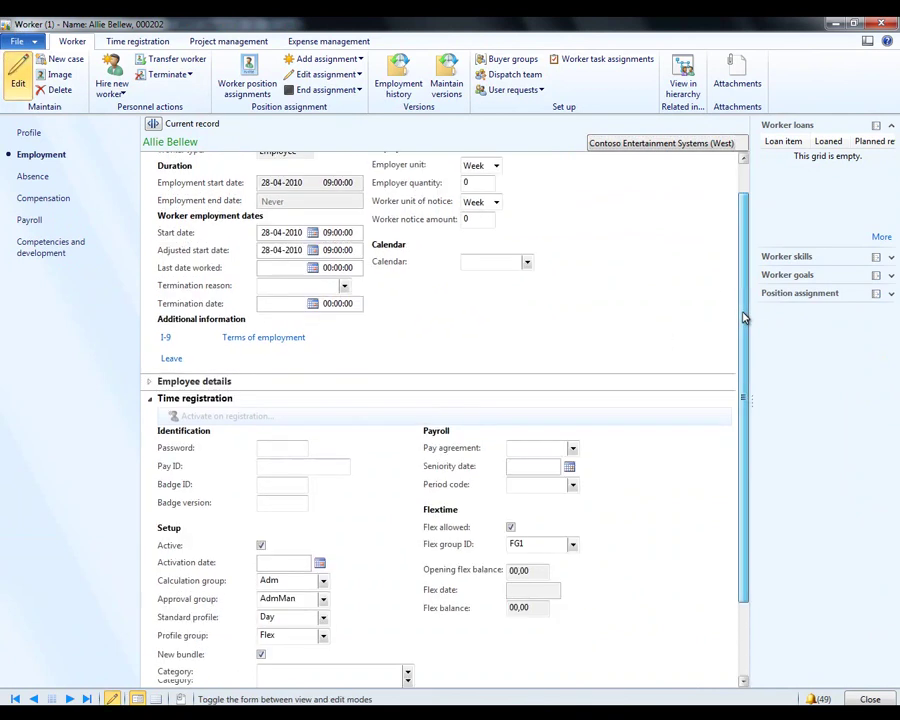
- Enter badge ID 9999, turn on Use timecard, and close the worker record
{"action": "left_click", "coordinate": [267, 362]}
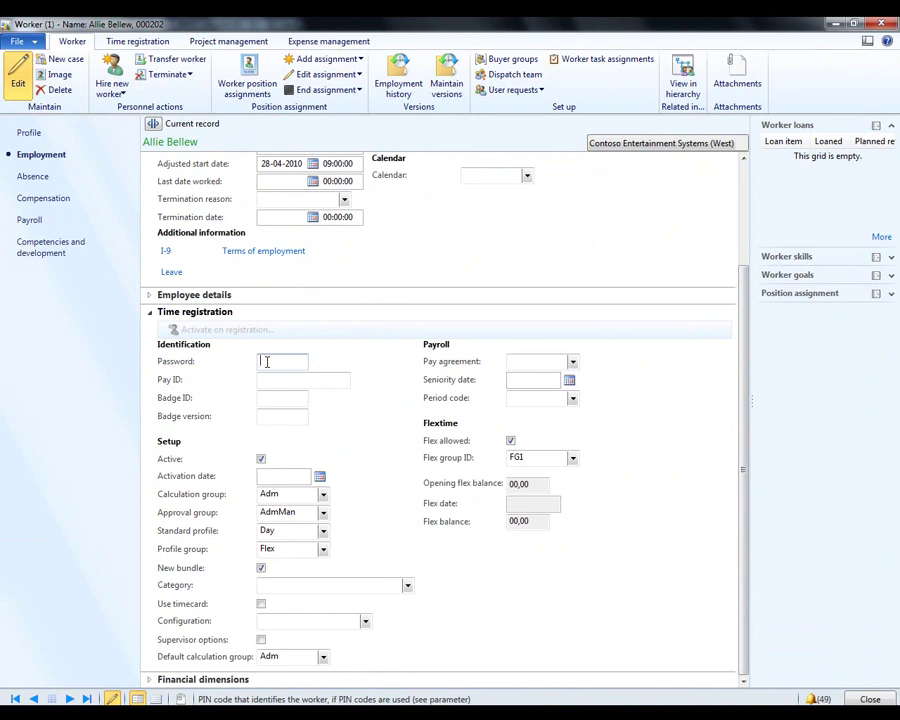
{"action": "left_click", "coordinate": [272, 399]}
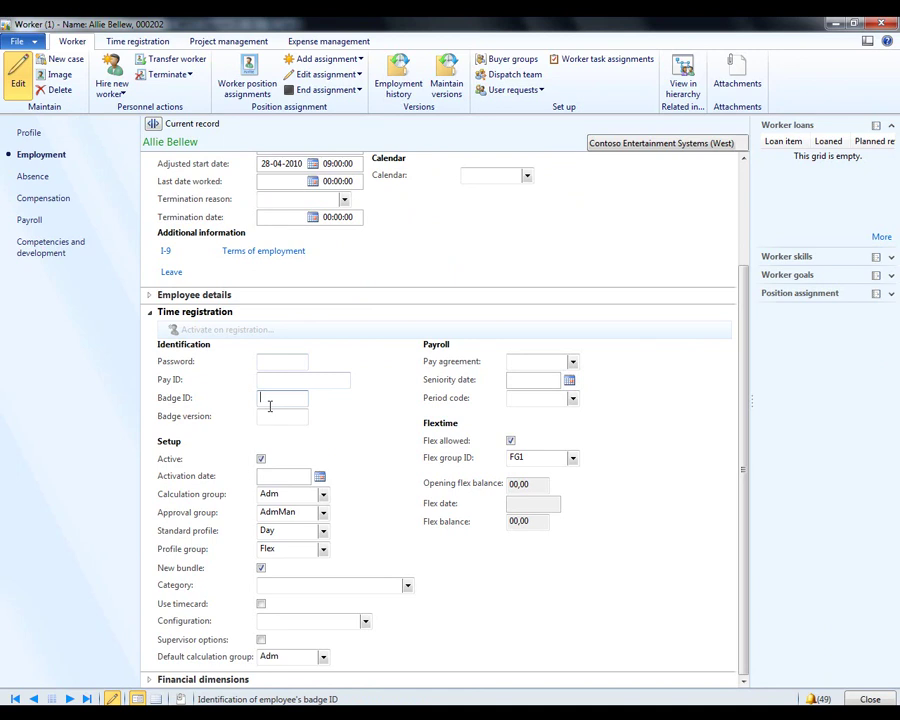
{"action": "type", "text": "9999"}
{"action": "double_click", "coordinate": [269, 407]}
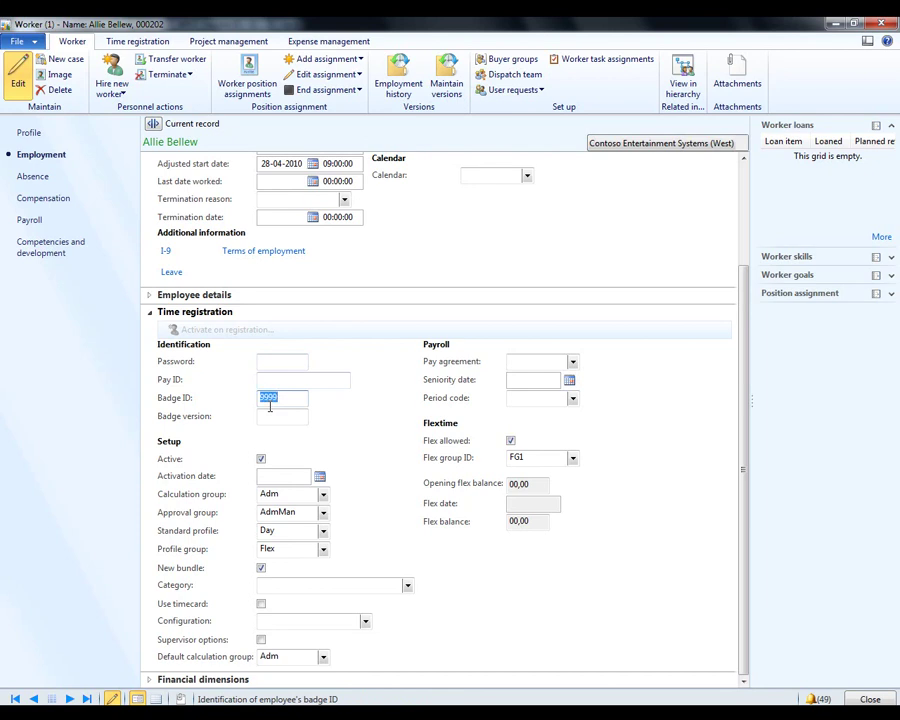
{"action": "left_click", "coordinate": [269, 361]}
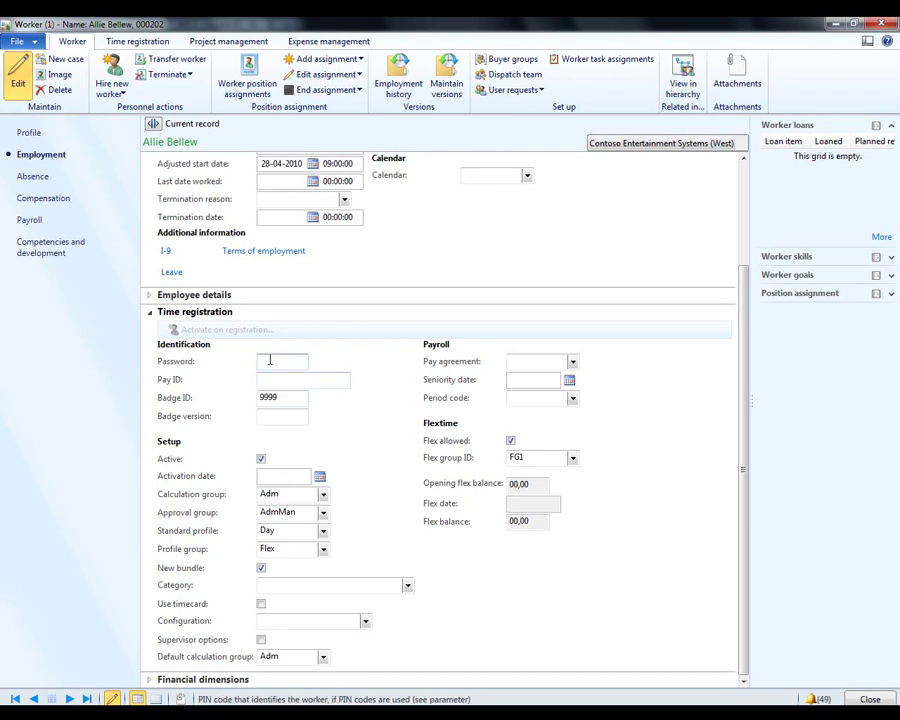
{"action": "left_click", "coordinate": [268, 476]}
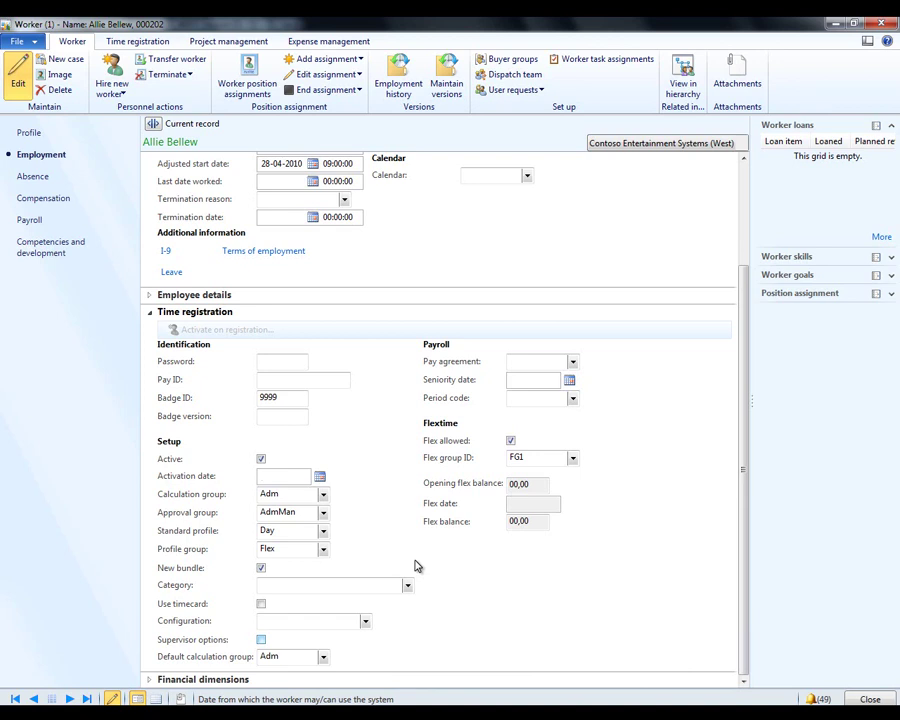
{"action": "left_click", "coordinate": [261, 603]}
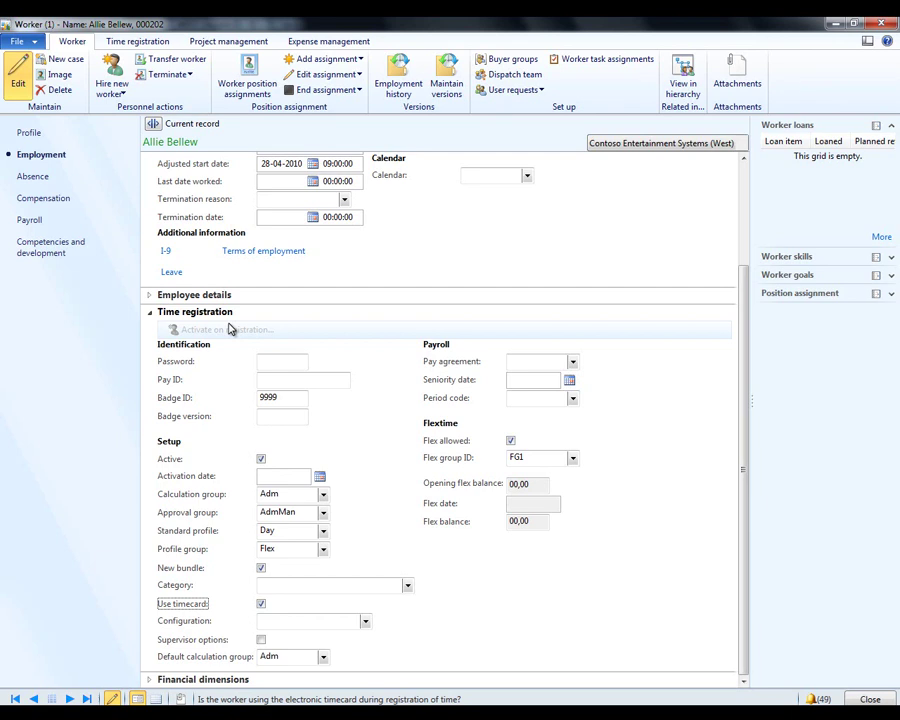
{"action": "left_click", "coordinate": [880, 16]}
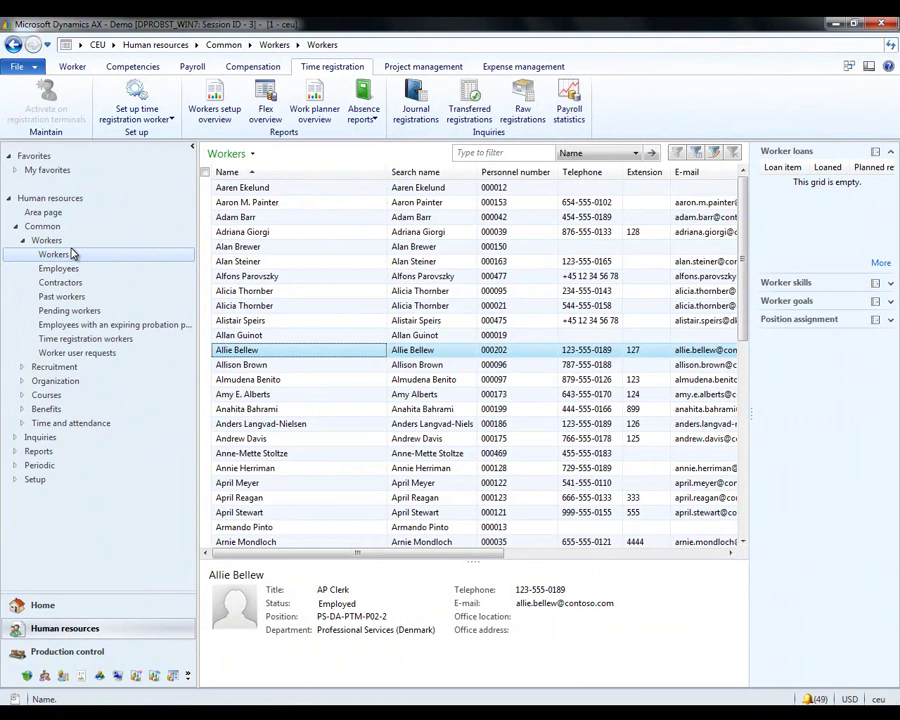
- Open the Worker ID card report from Reports > Time and attendance > Bar codes
{"action": "left_click", "coordinate": [38, 452]}
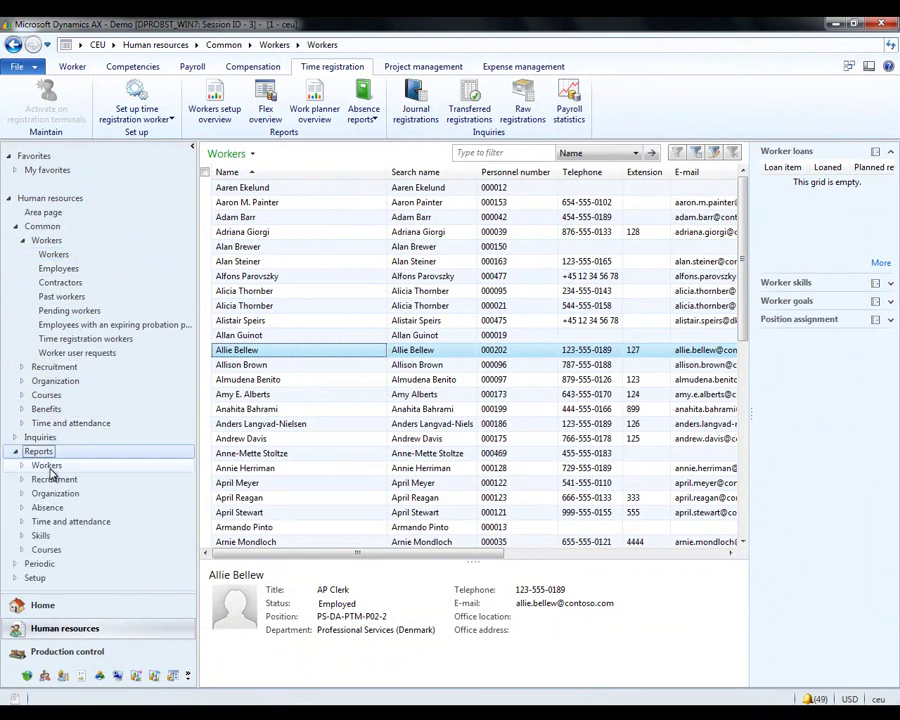
{"action": "left_click", "coordinate": [60, 524]}
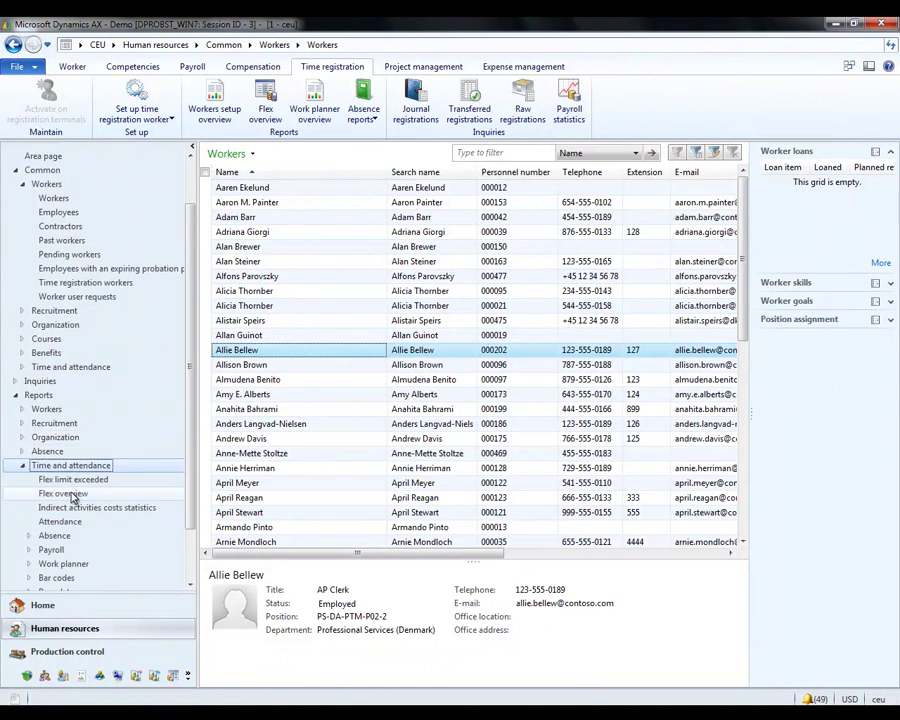
{"action": "left_click", "coordinate": [62, 513]}
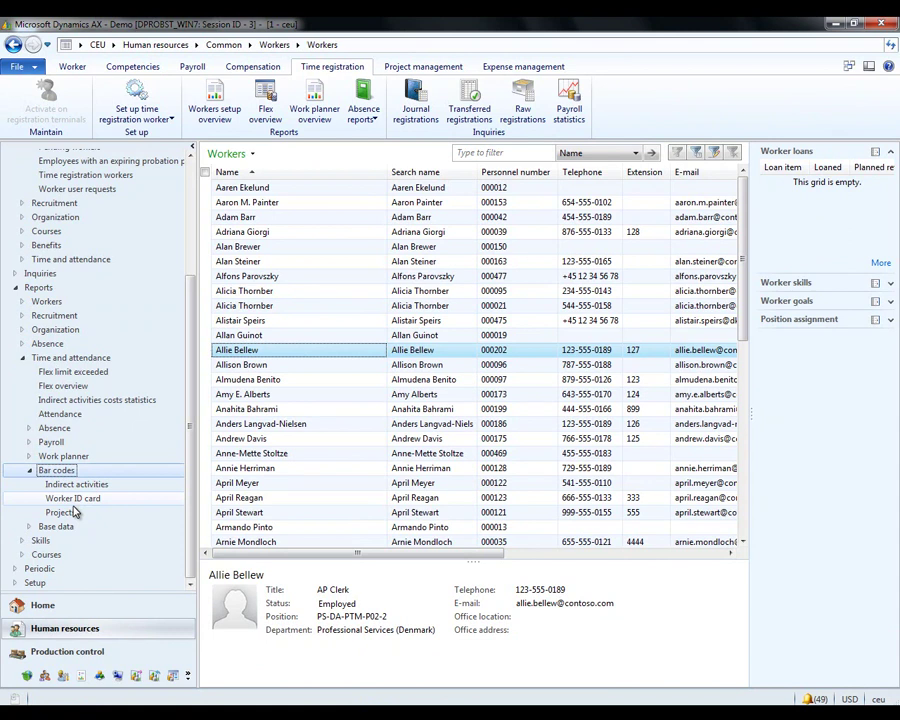
{"action": "left_click", "coordinate": [73, 500]}
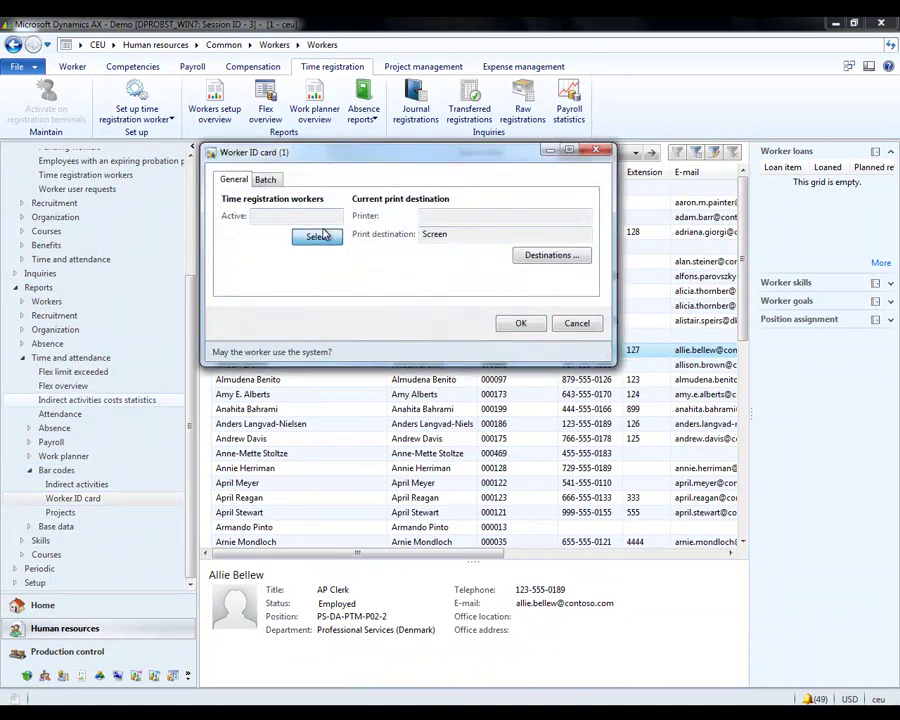
- Add a range row on the Worker field to the ID card report query
{"action": "left_click", "coordinate": [314, 236]}
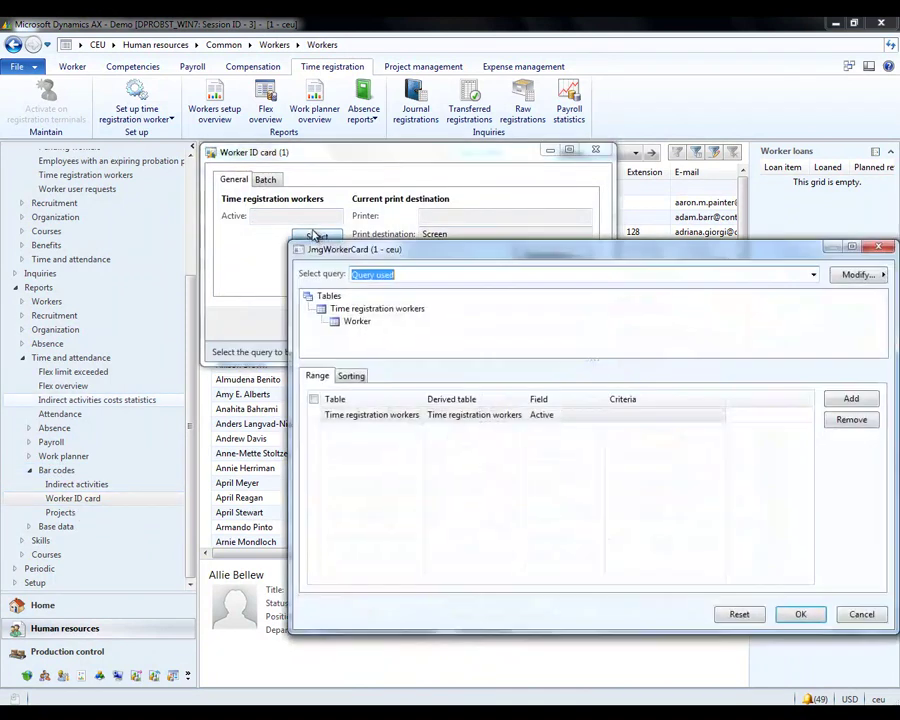
{"action": "left_click", "coordinate": [363, 414]}
{"action": "key", "text": "ctrl+n"}
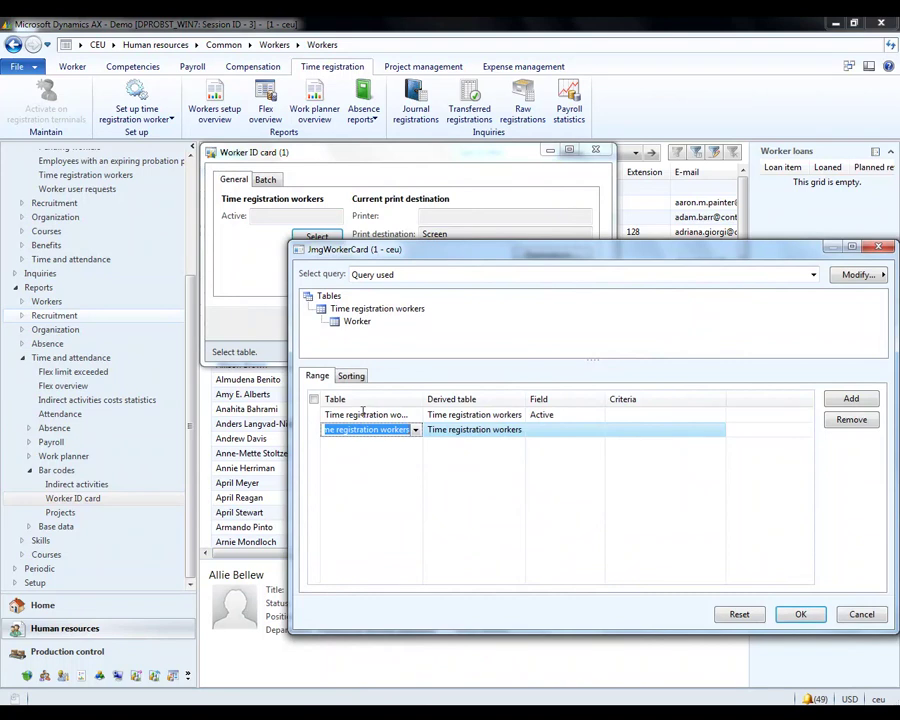
{"action": "key", "text": "Tab"}
{"action": "key", "text": "Tab"}
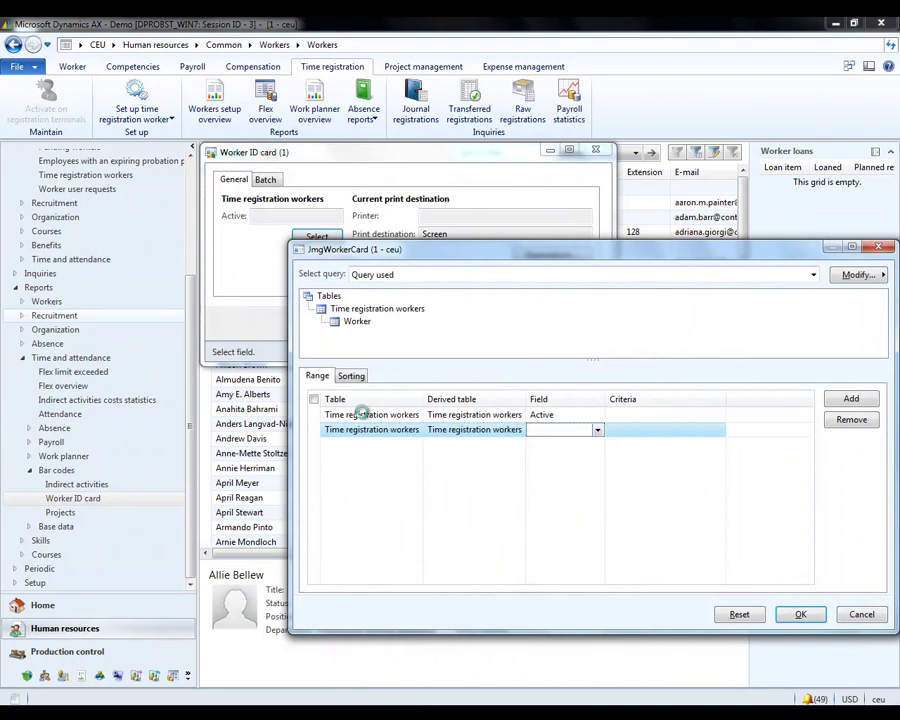
{"action": "key", "text": "alt+Down"}
{"action": "key", "text": "Down"}
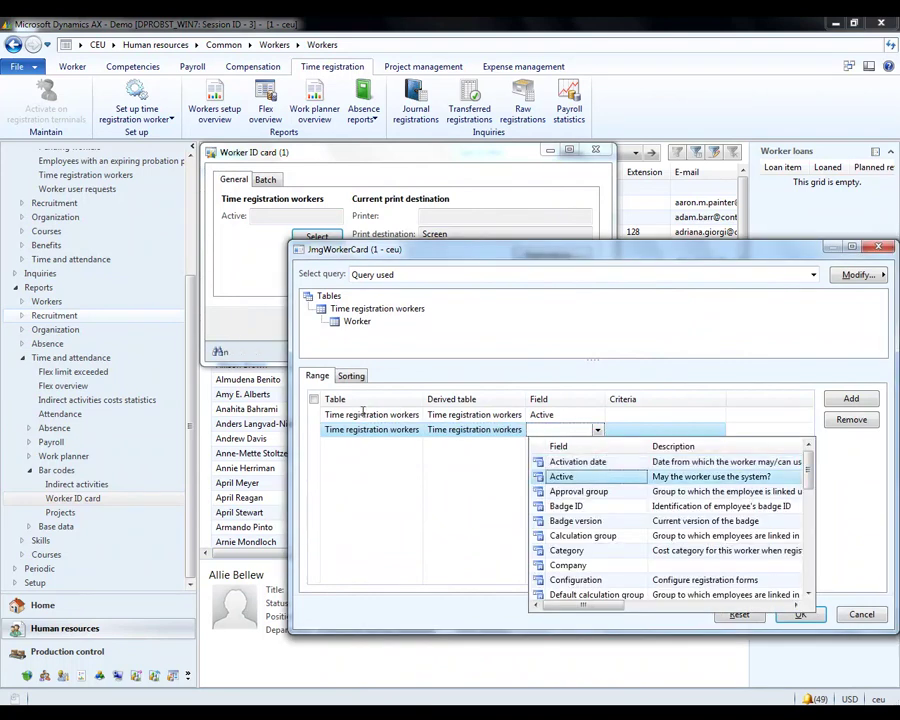
{"action": "scroll", "coordinate": [668, 525], "scroll_direction": "down", "scroll_amount": 2}
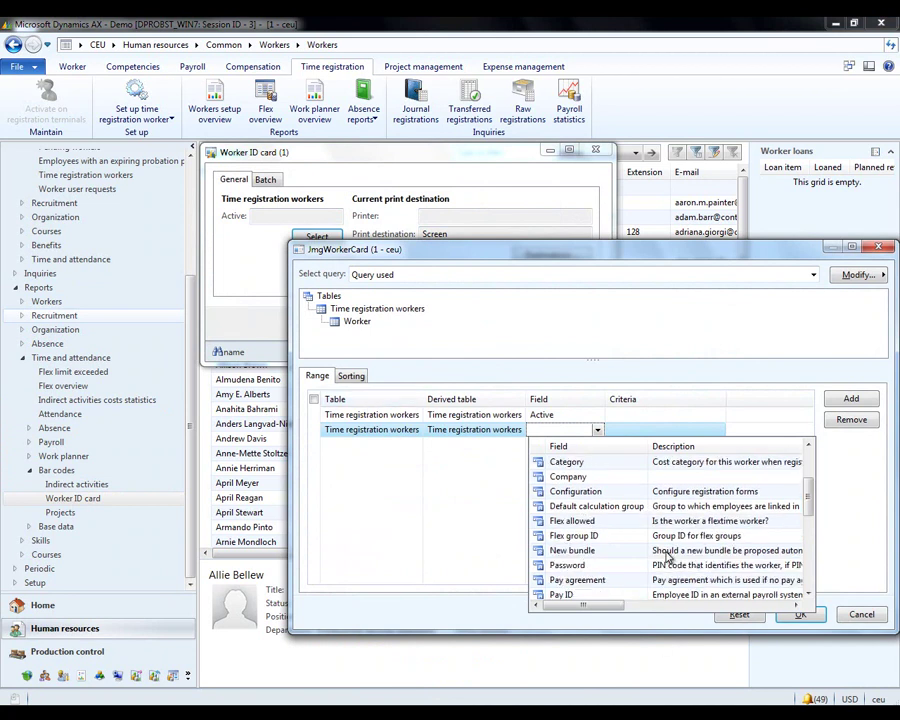
{"action": "scroll", "coordinate": [668, 540], "scroll_direction": "down", "scroll_amount": 2}
{"action": "scroll", "coordinate": [668, 557], "scroll_direction": "down", "scroll_amount": 1}
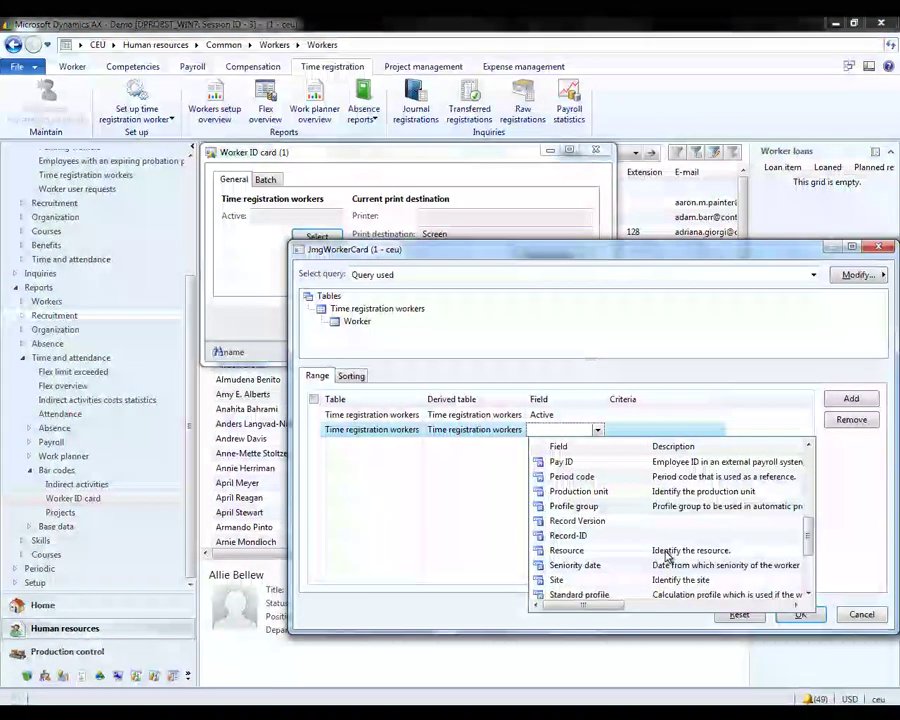
{"action": "scroll", "coordinate": [660, 556], "scroll_direction": "down", "scroll_amount": 2}
{"action": "left_click", "coordinate": [580, 565]}
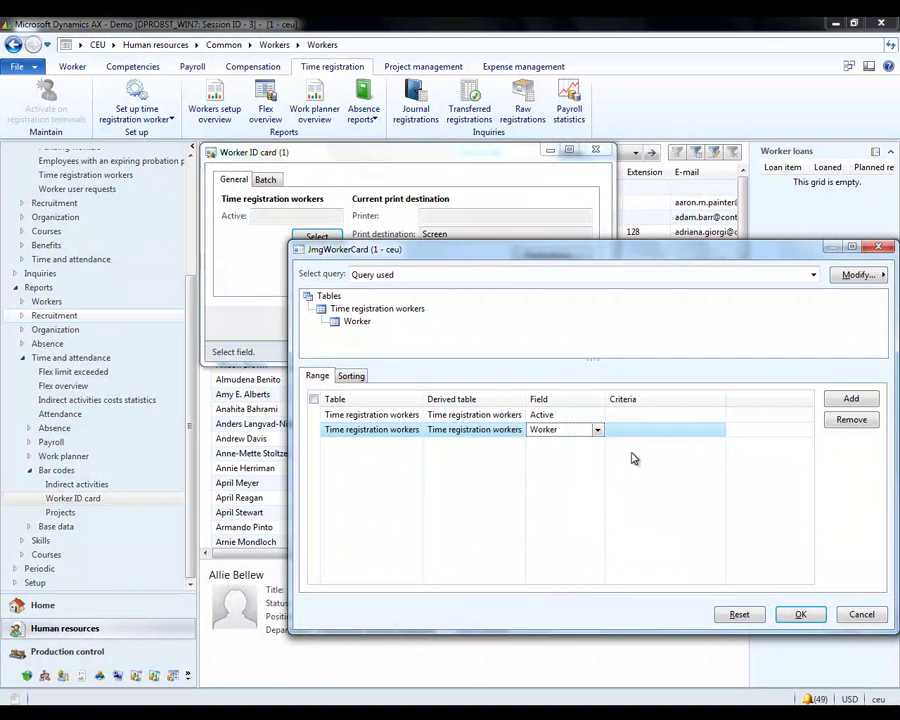
{"action": "left_click", "coordinate": [644, 429]}
- Set the worker criteria to the new time registration worker and run the report to screen
{"action": "left_click", "coordinate": [710, 430]}
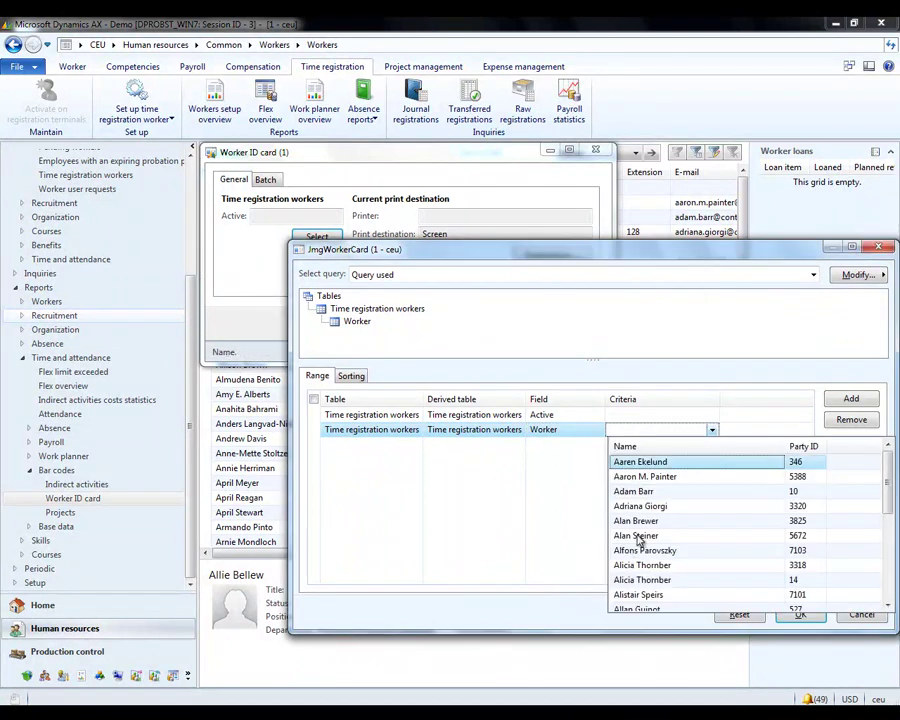
{"action": "scroll", "coordinate": [653, 550], "scroll_direction": "down", "scroll_amount": 1}
{"action": "scroll", "coordinate": [651, 555], "scroll_direction": "down", "scroll_amount": 1}
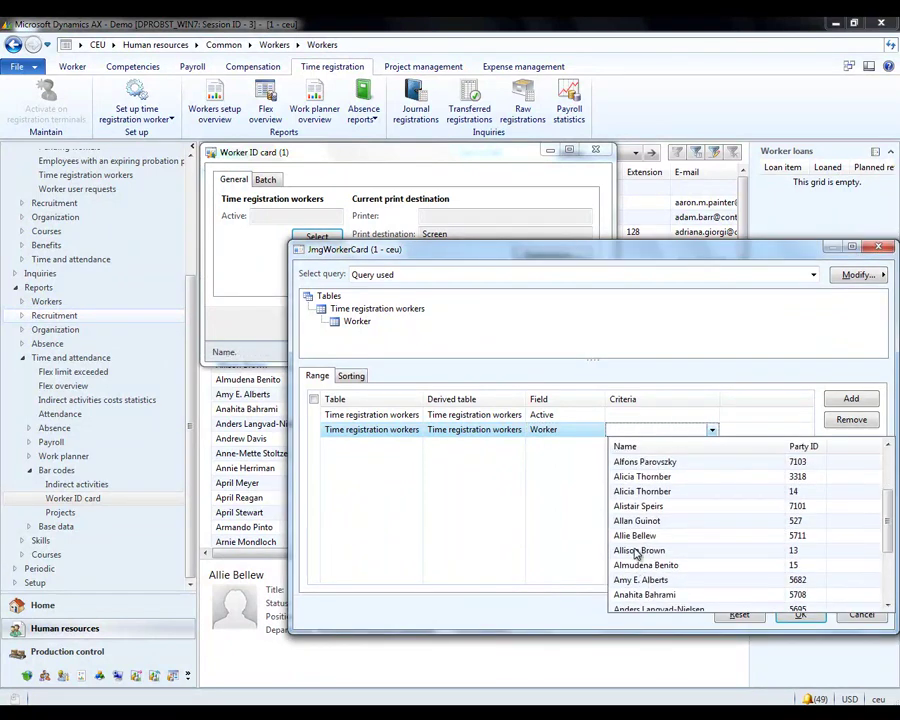
{"action": "left_click", "coordinate": [640, 537]}
{"action": "left_click", "coordinate": [795, 615]}
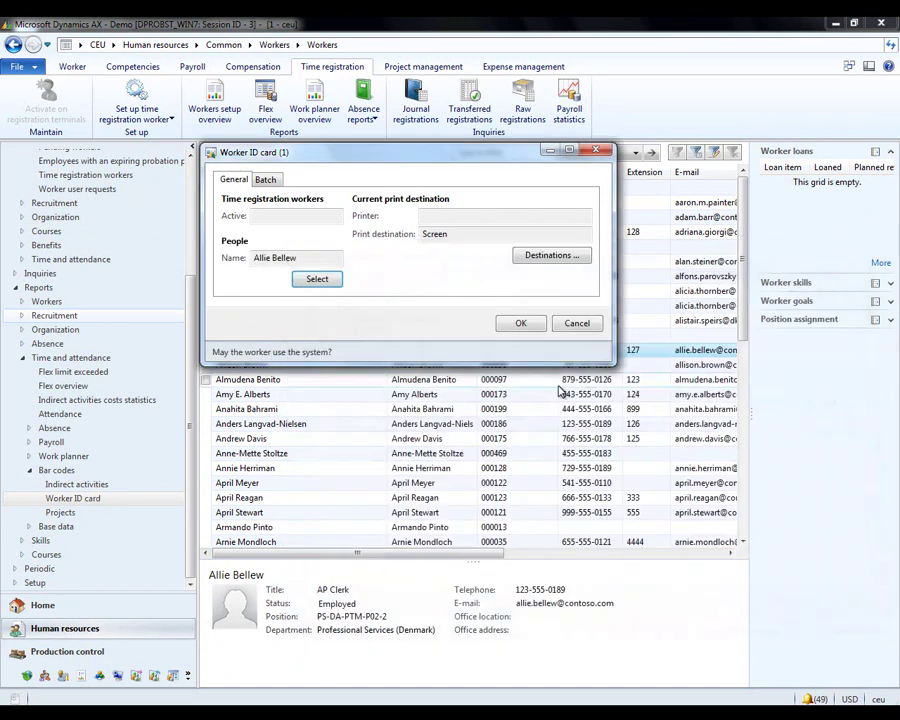
{"action": "left_click", "coordinate": [520, 324]}
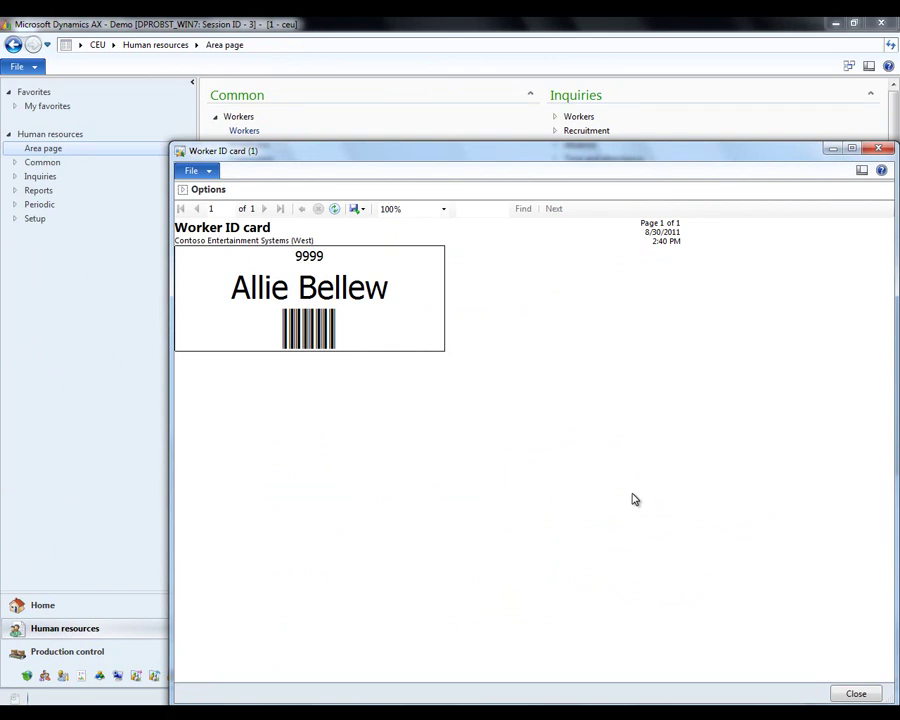
- Close the Worker ID card preview and return to the Home area page
{"action": "left_click", "coordinate": [878, 148]}
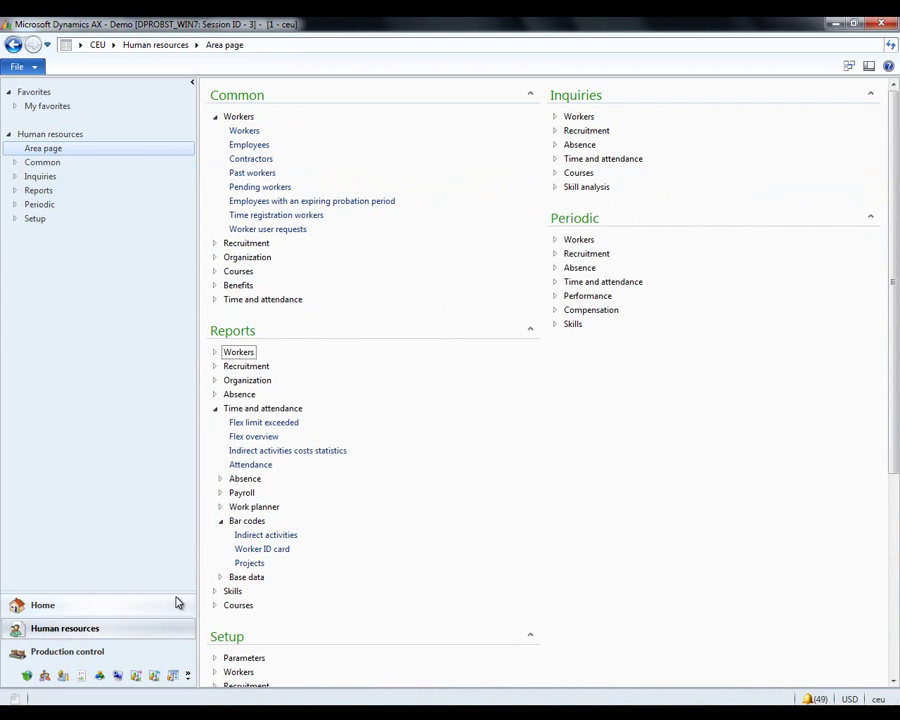
{"action": "left_click", "coordinate": [116, 616]}
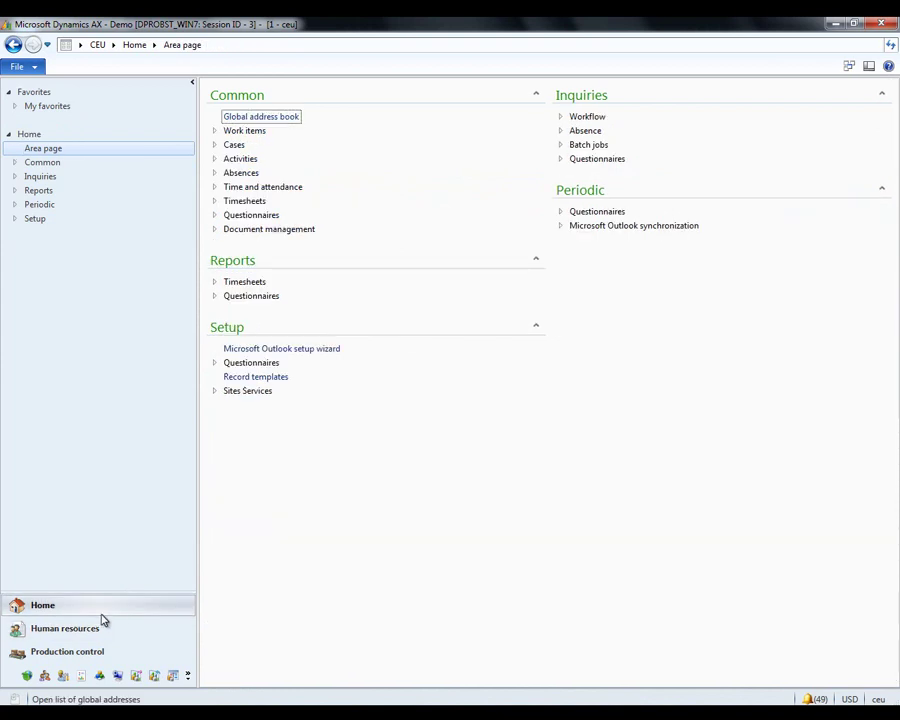
- Open the Clock in/out punch clock from Home's Time and attendance items
{"action": "left_click", "coordinate": [216, 186]}
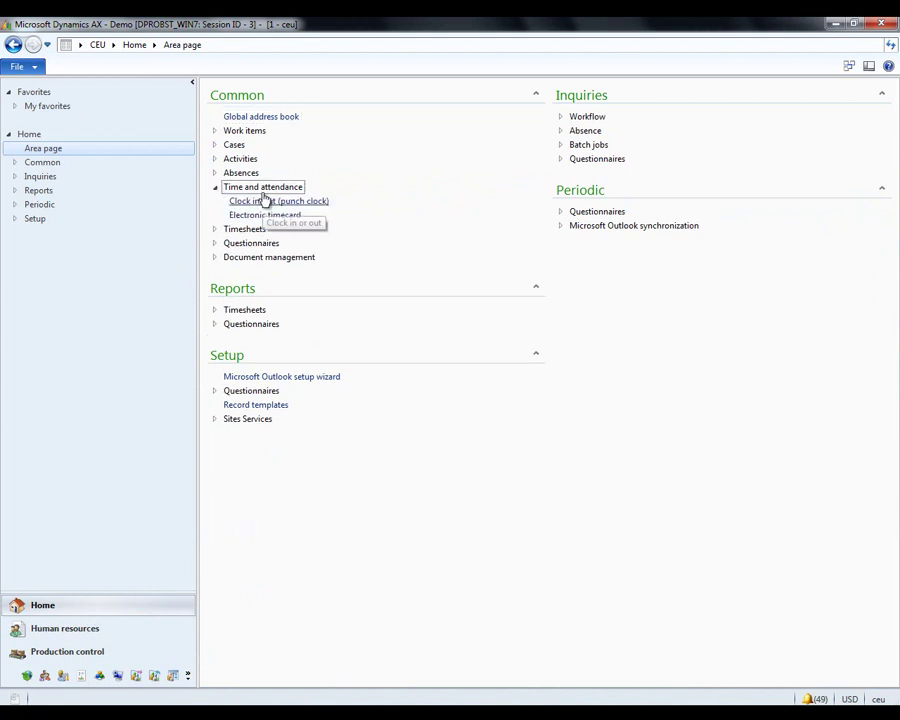
{"action": "left_click", "coordinate": [264, 200]}
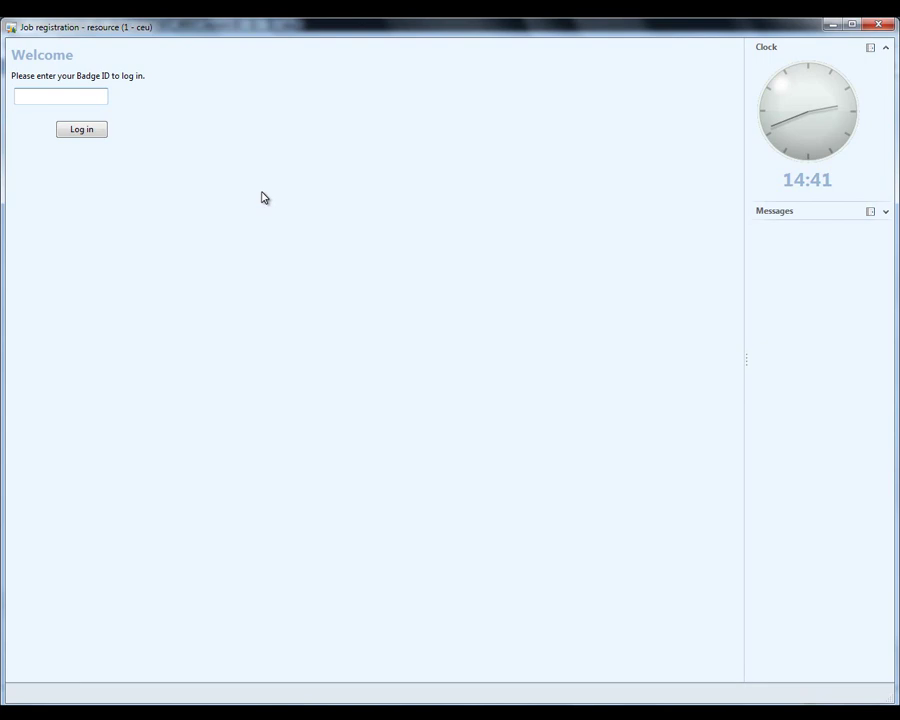
- Log in with badge 9999 and clock in using Personal causes as the absence reason
{"action": "type", "text": "99"}
{"action": "type", "text": "99"}
{"action": "left_click", "coordinate": [88, 127]}
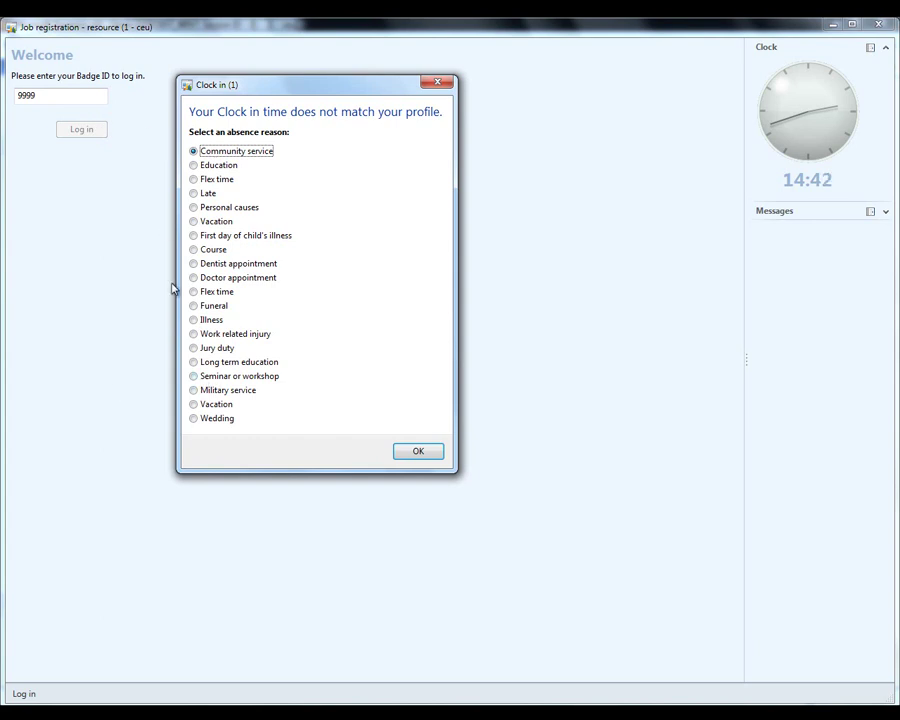
{"action": "left_click", "coordinate": [193, 207]}
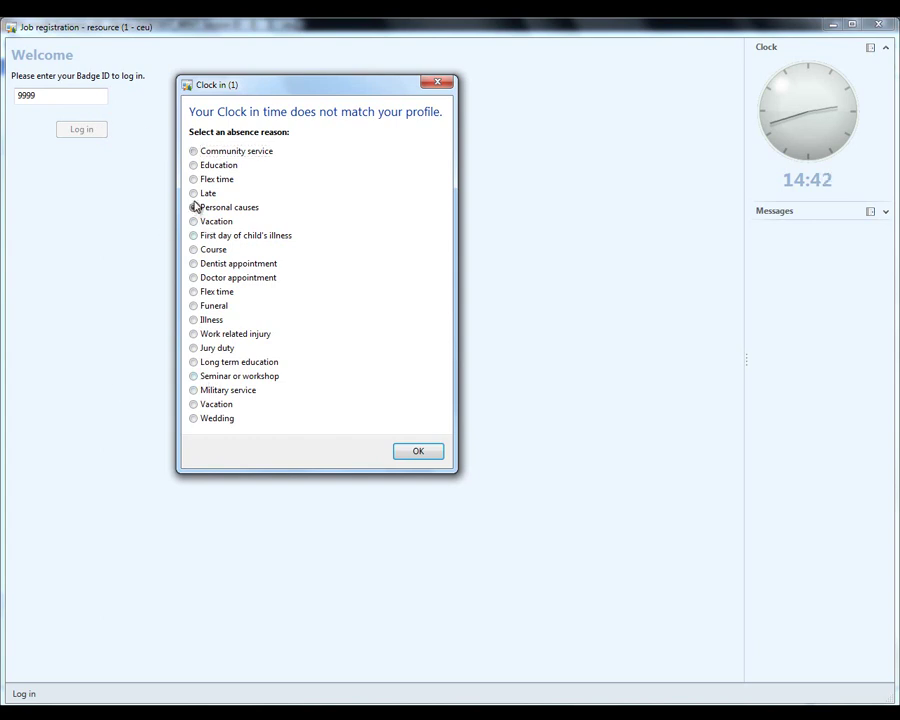
{"action": "left_click", "coordinate": [417, 457]}
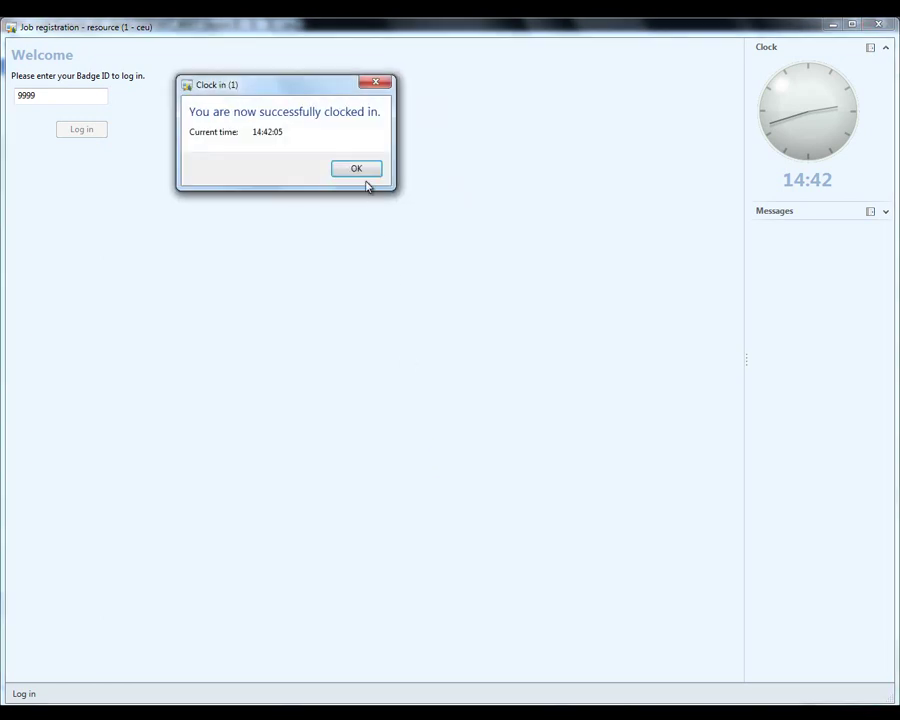
{"action": "left_click", "coordinate": [361, 167]}
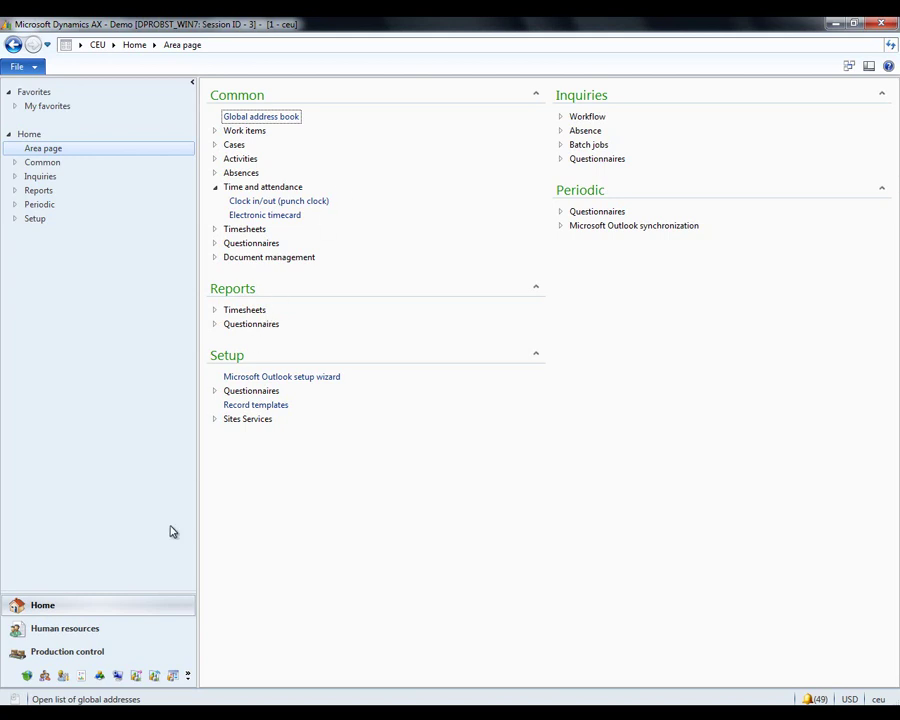
- Open the Attendance inquiry for calculation group Adm
{"action": "left_click", "coordinate": [59, 630]}
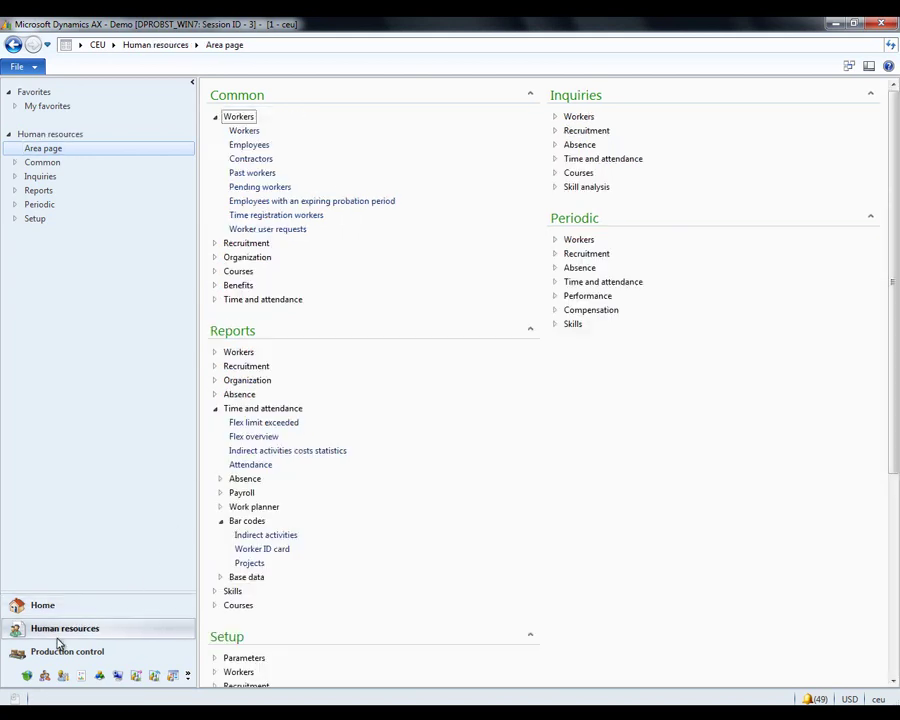
{"action": "left_click", "coordinate": [555, 158]}
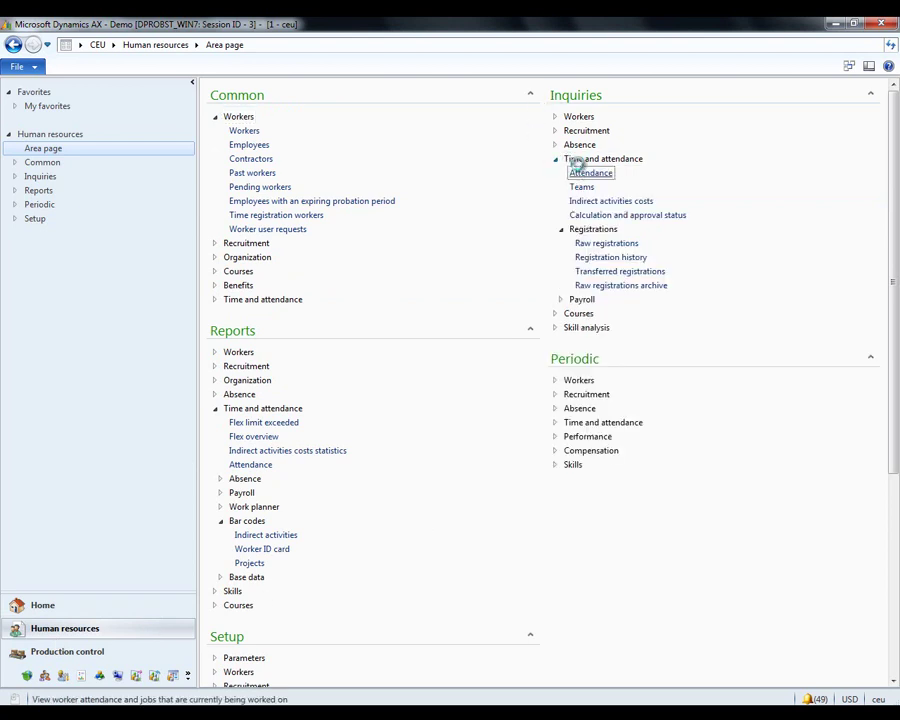
{"action": "left_click", "coordinate": [579, 173]}
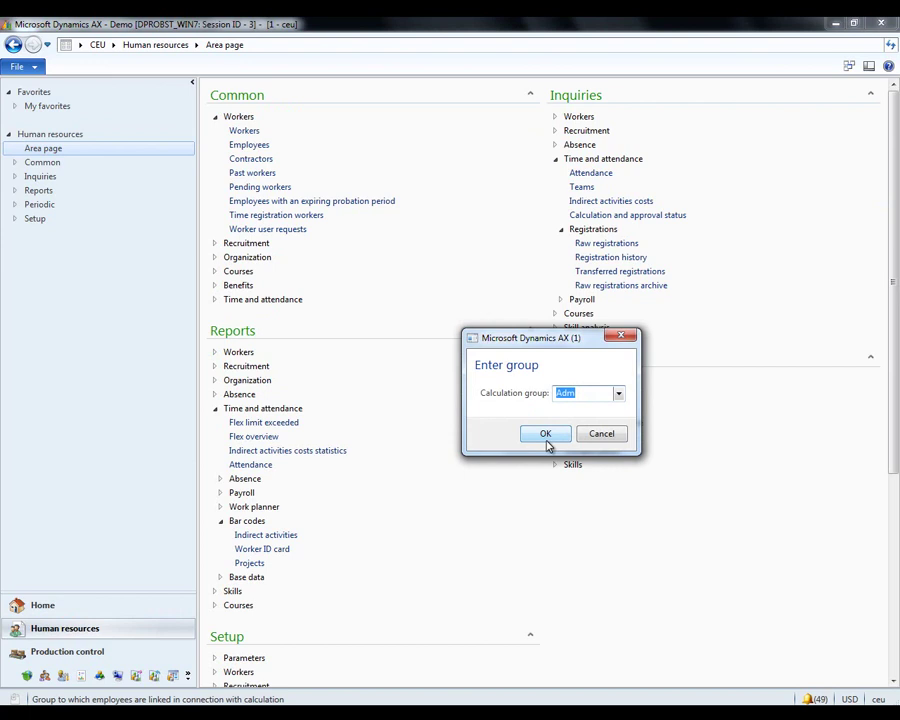
{"action": "left_click", "coordinate": [546, 440]}
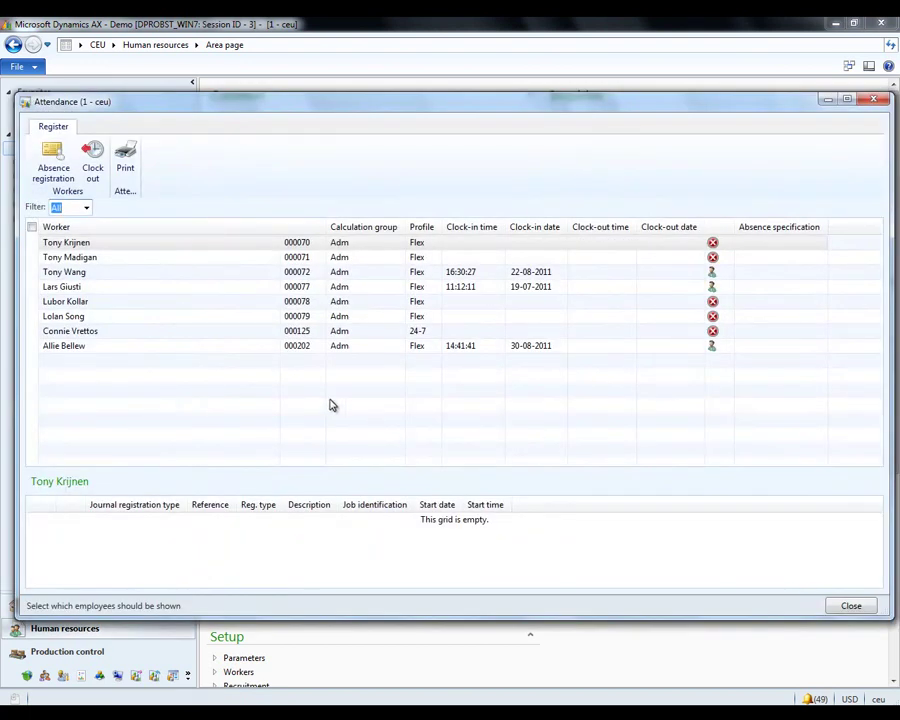
{"action": "left_click", "coordinate": [322, 355]}
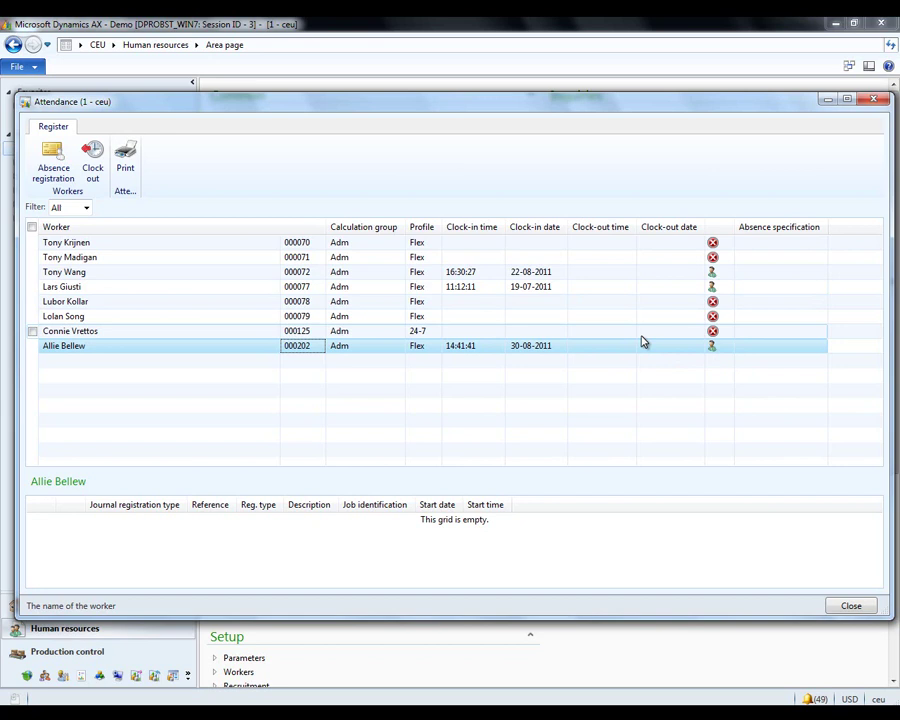
{"action": "left_click", "coordinate": [107, 337]}
{"action": "mouse_move", "coordinate": [53, 160]}
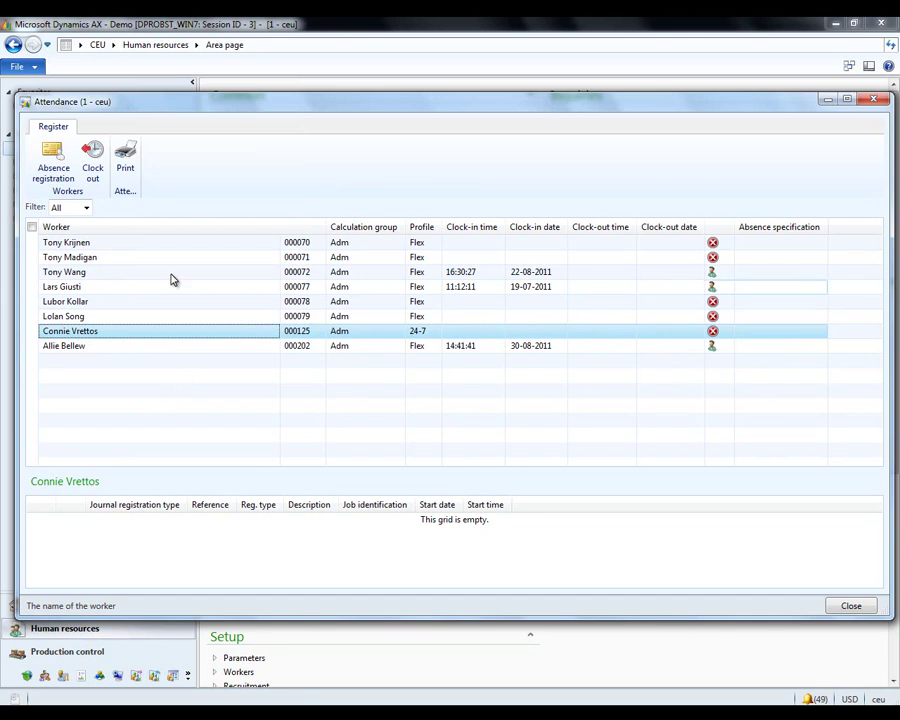
{"action": "left_click", "coordinate": [55, 158]}
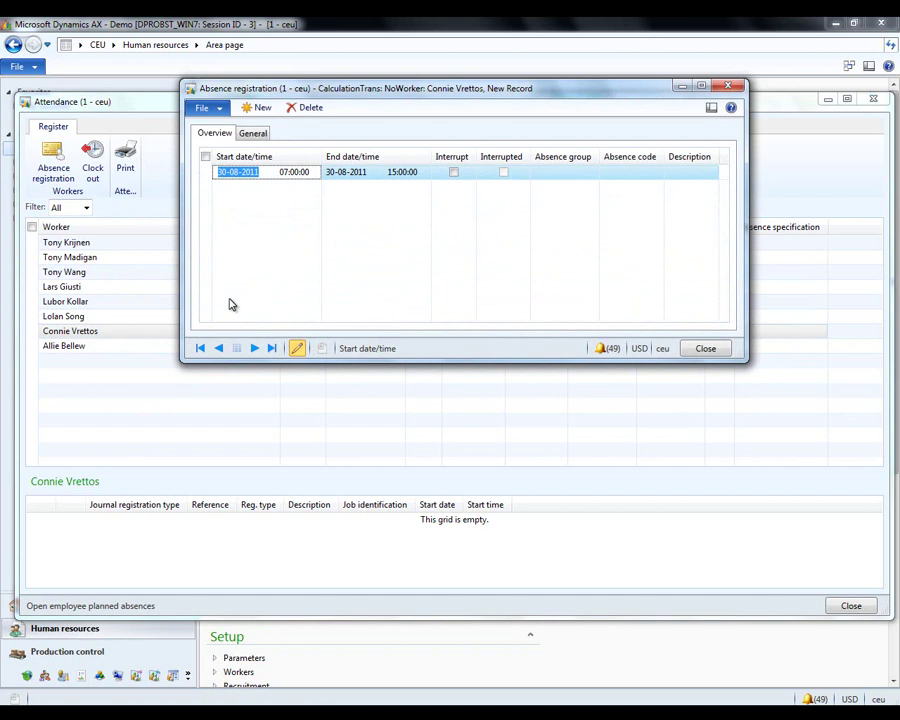
- Keep the default dates and mark the absence as interrupting, with absence code Family
{"action": "key", "text": "Tab"}
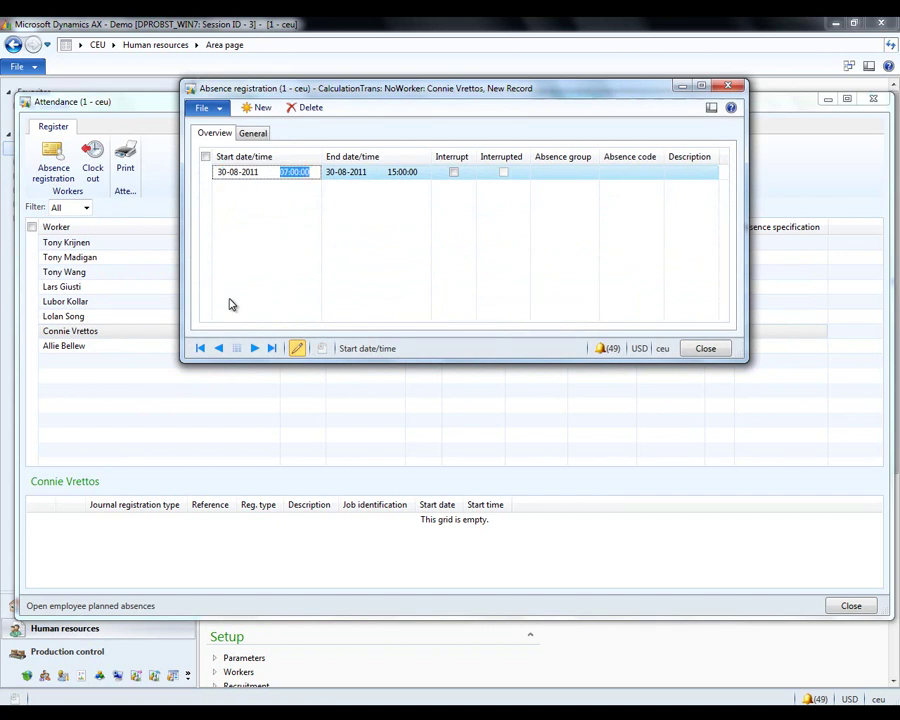
{"action": "key", "text": "Tab"}
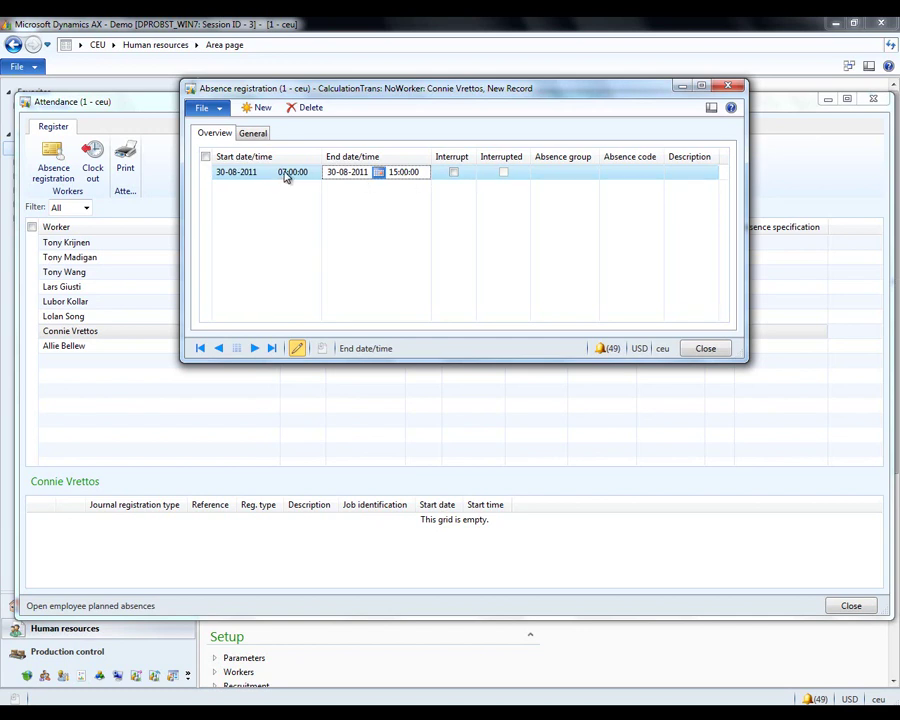
{"action": "left_click", "coordinate": [455, 172]}
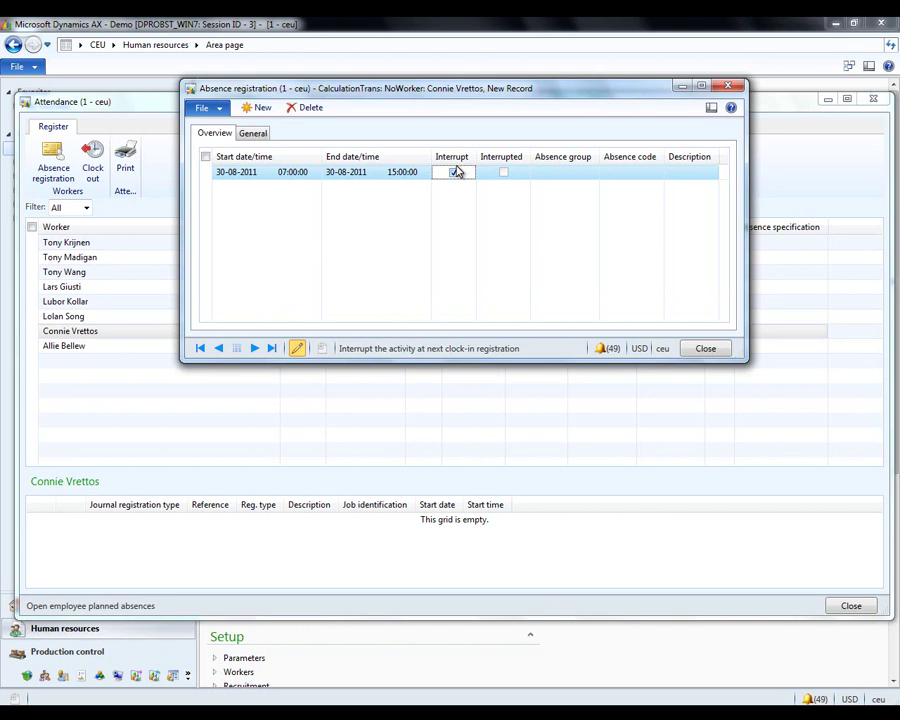
{"action": "left_click", "coordinate": [628, 172]}
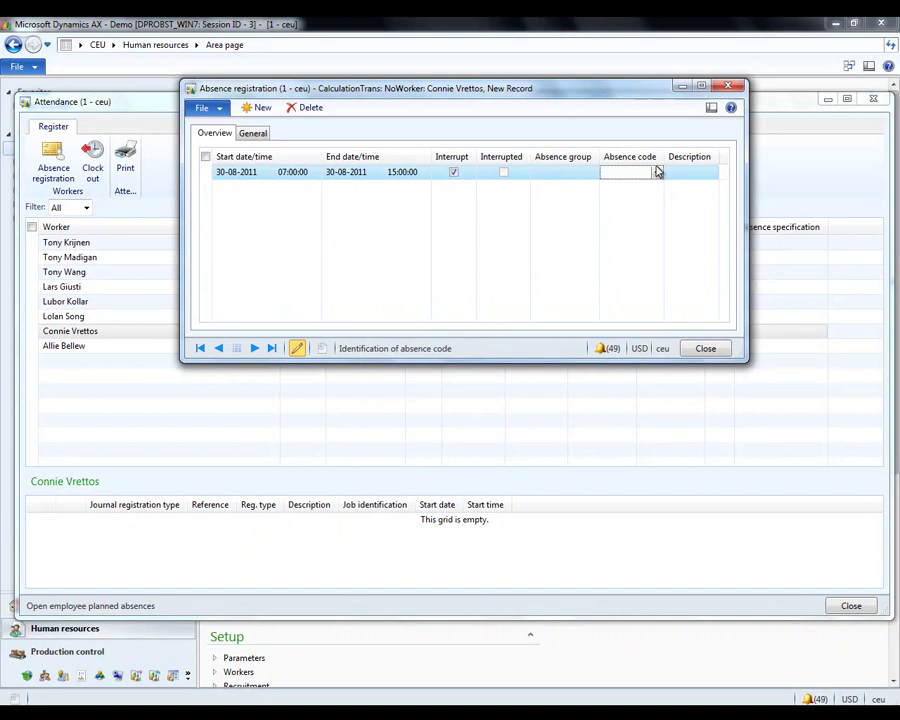
{"action": "left_click", "coordinate": [656, 172]}
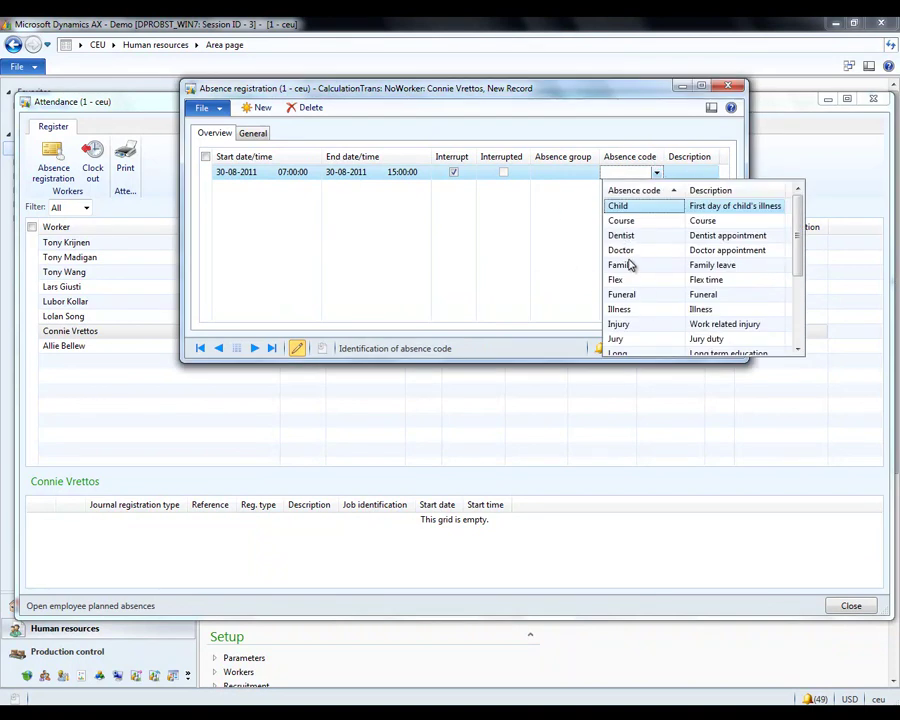
{"action": "left_click", "coordinate": [629, 265]}
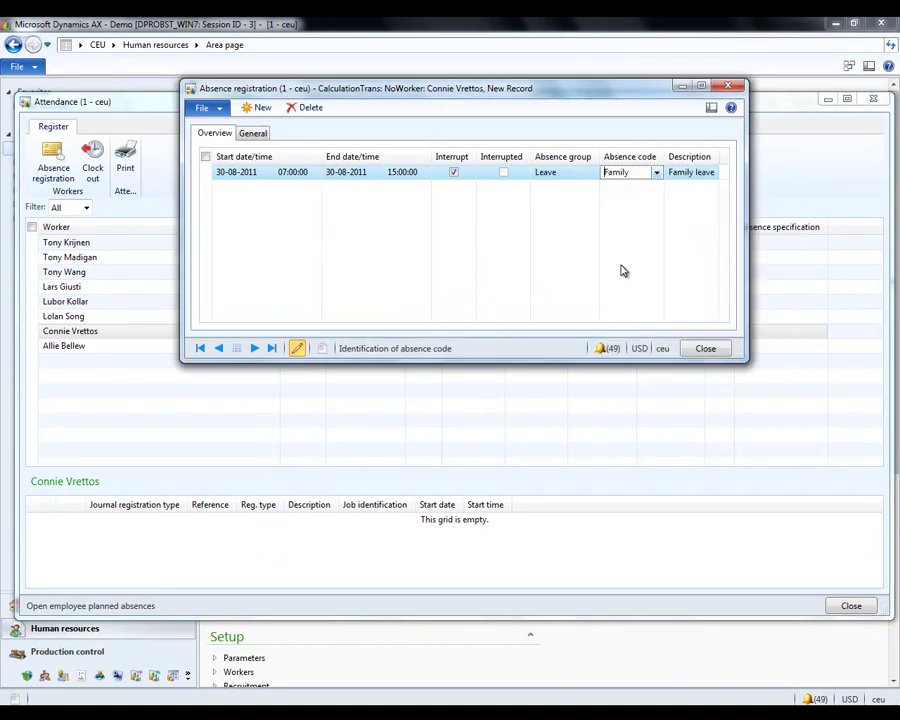
- Save the absence registration, close the attendance inquiry, and open Allie Bellew's worker record
{"action": "left_click", "coordinate": [705, 348]}
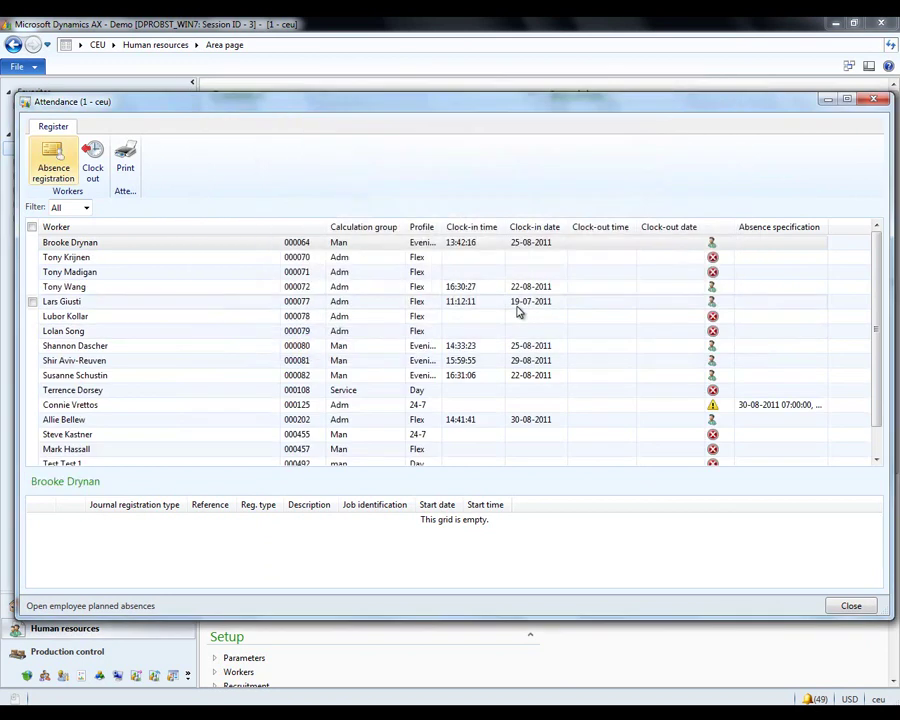
{"action": "key", "text": "Escape"}
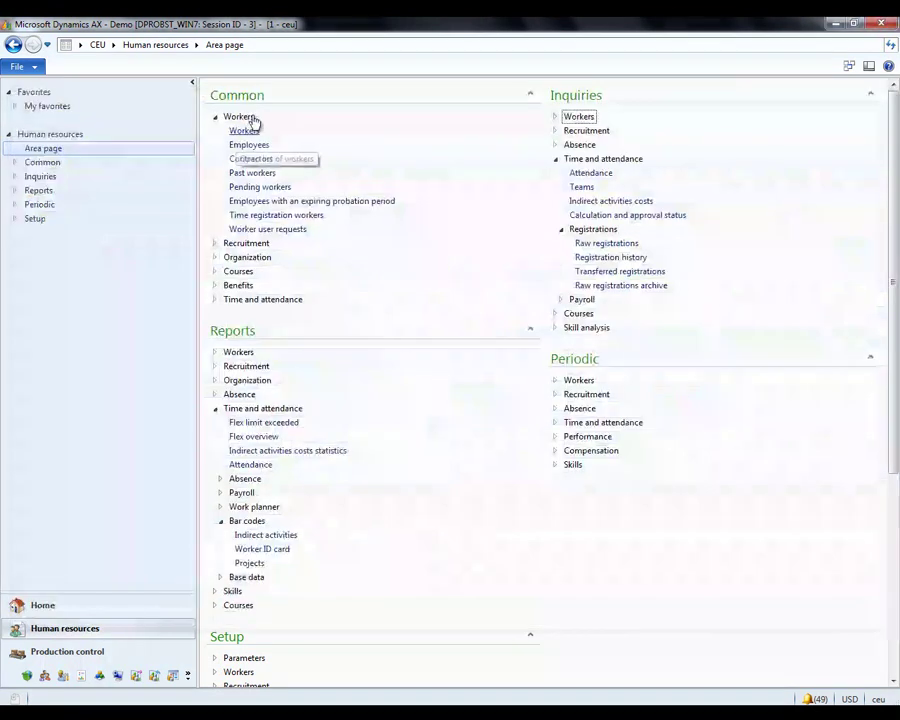
{"action": "left_click", "coordinate": [245, 128]}
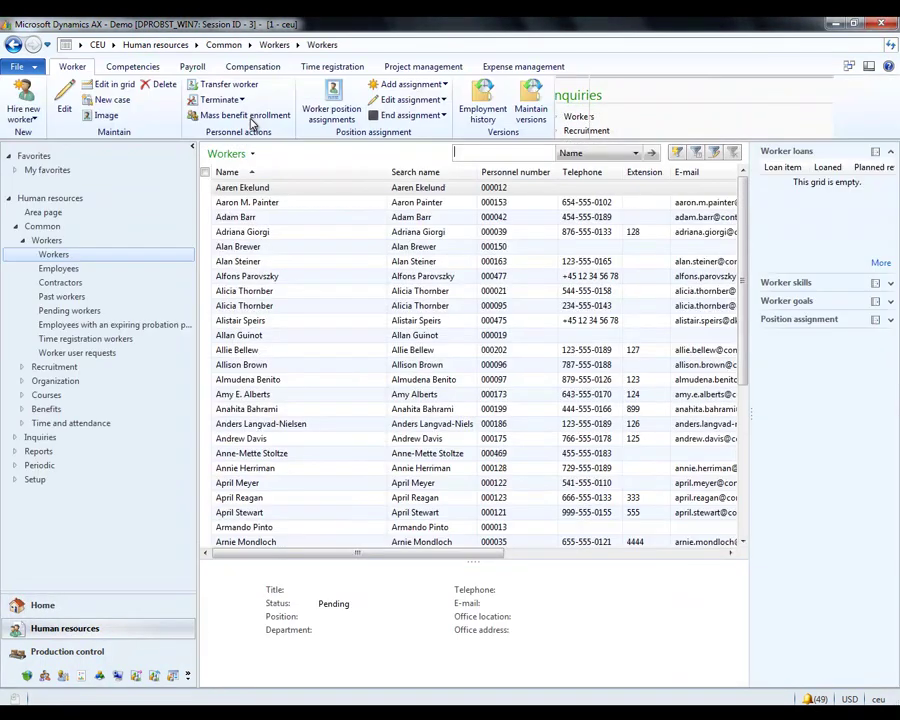
{"action": "left_click", "coordinate": [232, 349]}
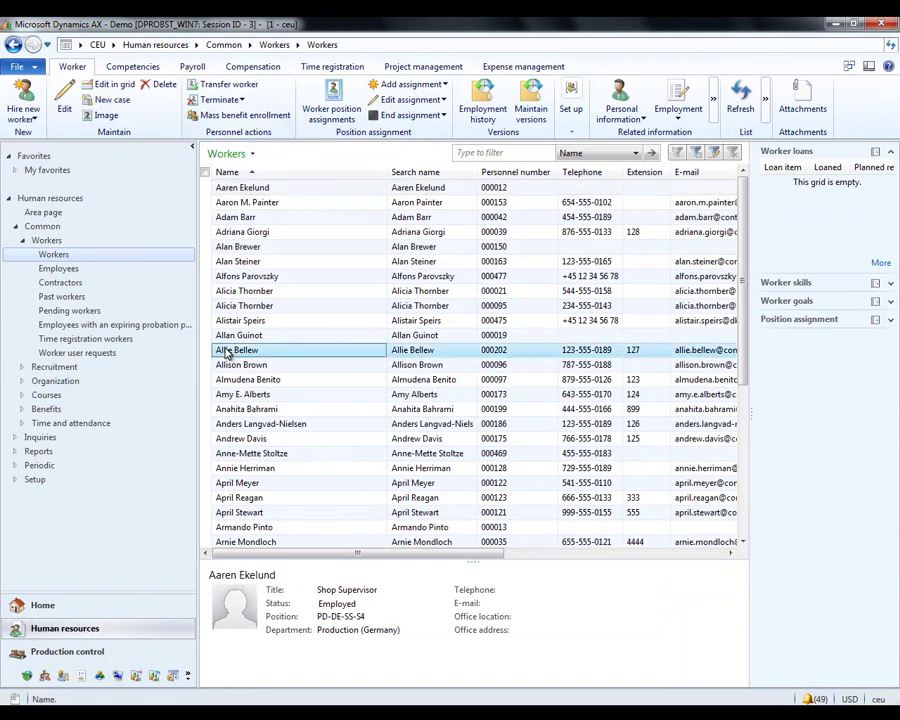
{"action": "double_click", "coordinate": [225, 349]}
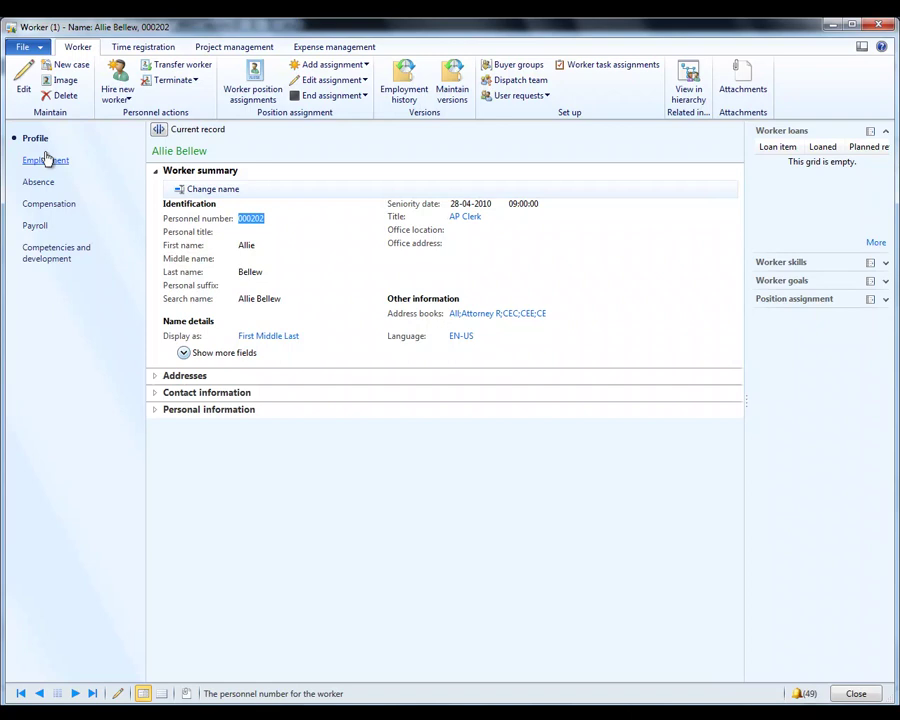
- Enable supervisor options in Allie Bellew's employment time registration (badge 9999) and close her record
{"action": "left_click", "coordinate": [47, 160]}
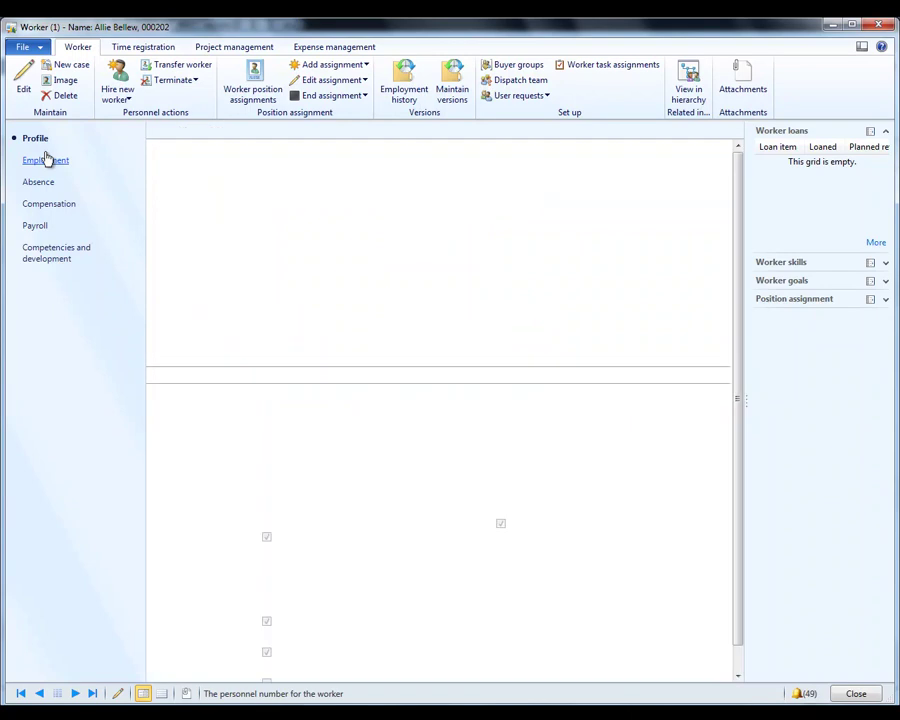
{"action": "left_click", "coordinate": [26, 72]}
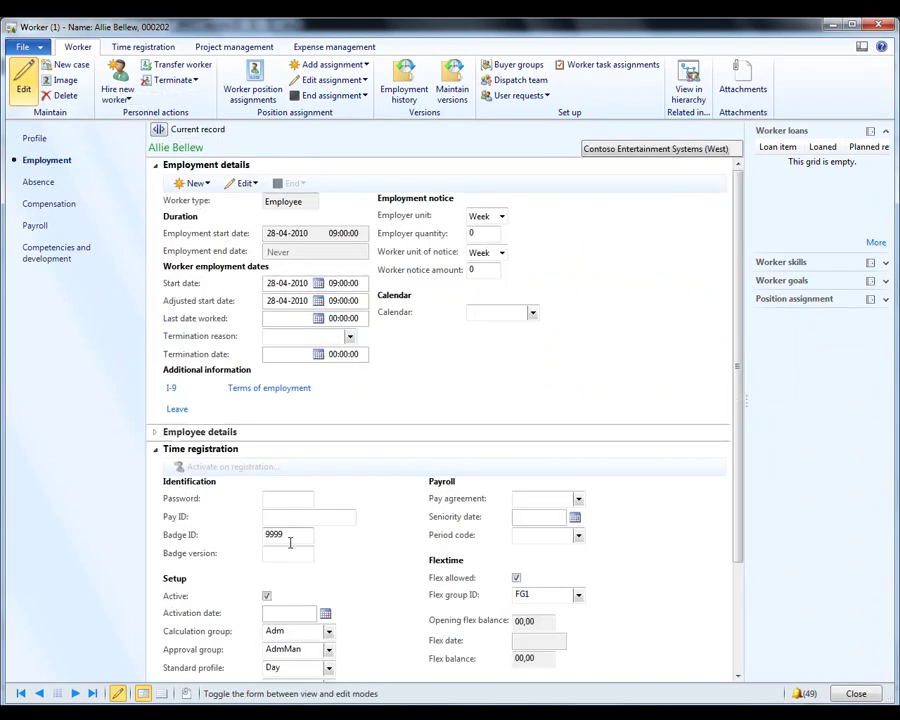
{"action": "left_click", "coordinate": [285, 537]}
{"action": "scroll", "coordinate": [728, 452], "scroll_direction": "down", "scroll_amount": 3}
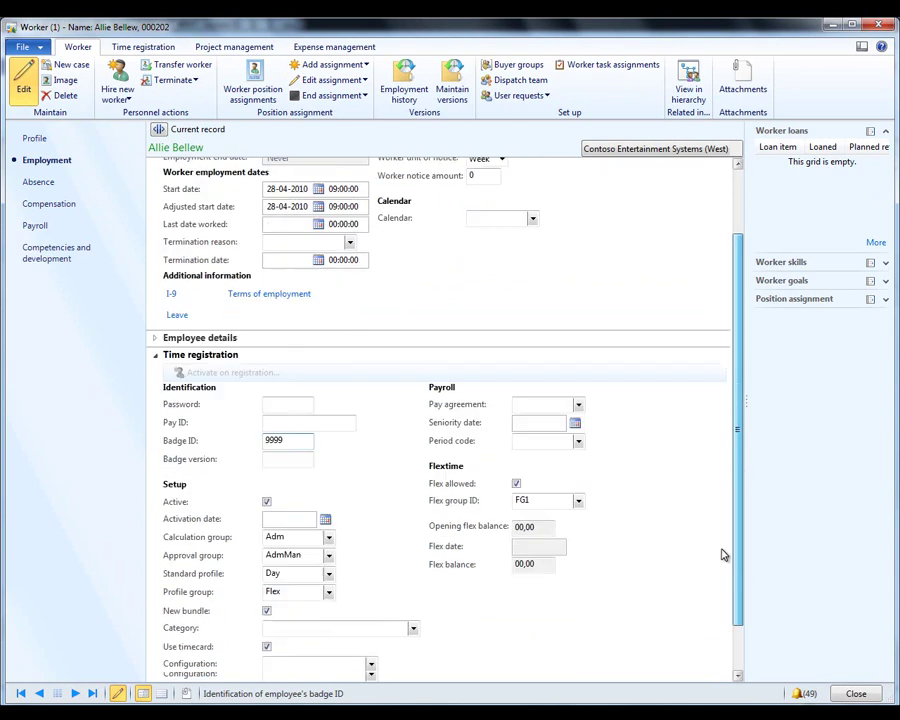
{"action": "left_click", "coordinate": [265, 634]}
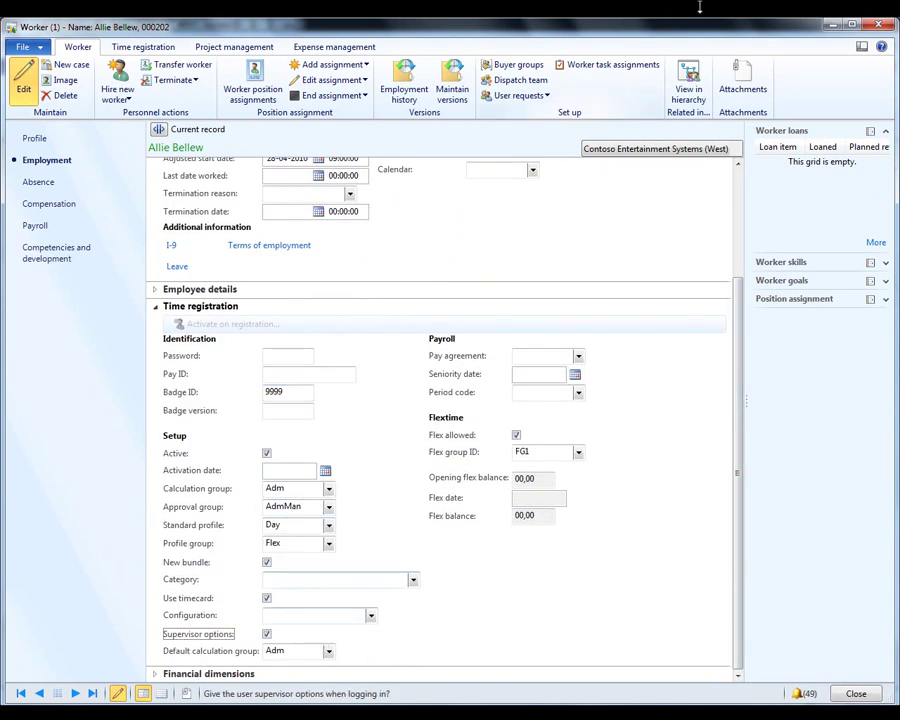
{"action": "left_click", "coordinate": [873, 15]}
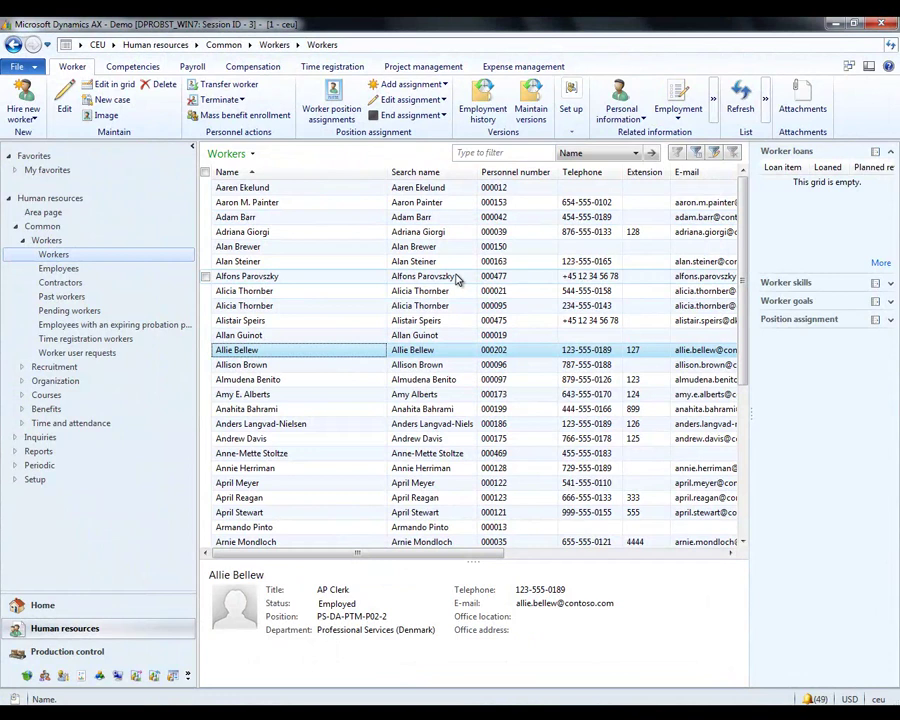
- Change the registration terminal's configuration from Clock in/out to All and close Terminals
{"action": "left_click", "coordinate": [70, 629]}
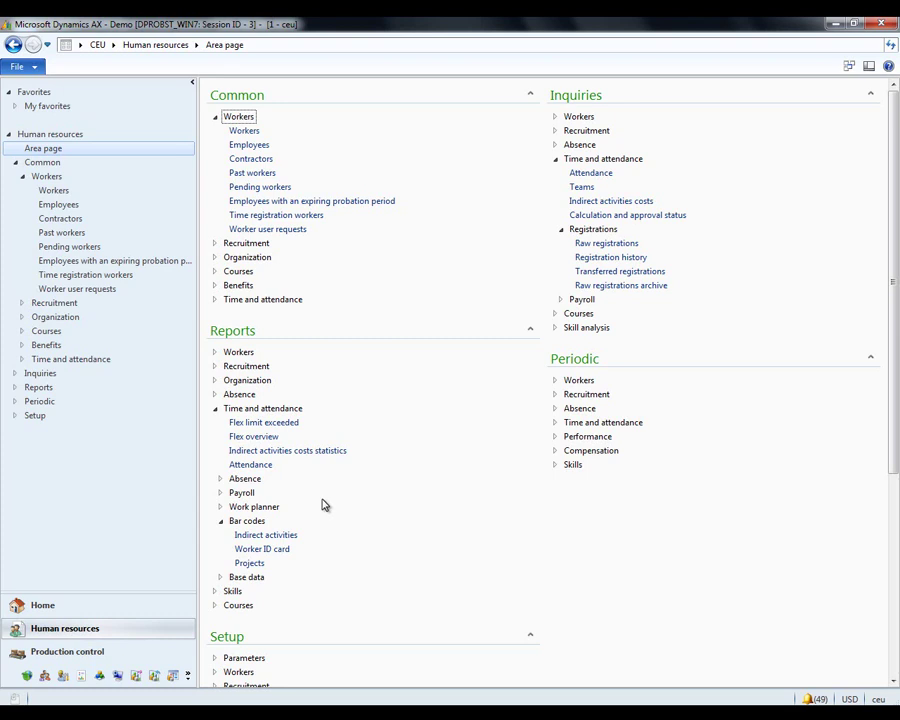
{"action": "scroll", "coordinate": [326, 504], "scroll_direction": "down", "scroll_amount": 3}
{"action": "scroll", "coordinate": [324, 505], "scroll_direction": "down", "scroll_amount": 3}
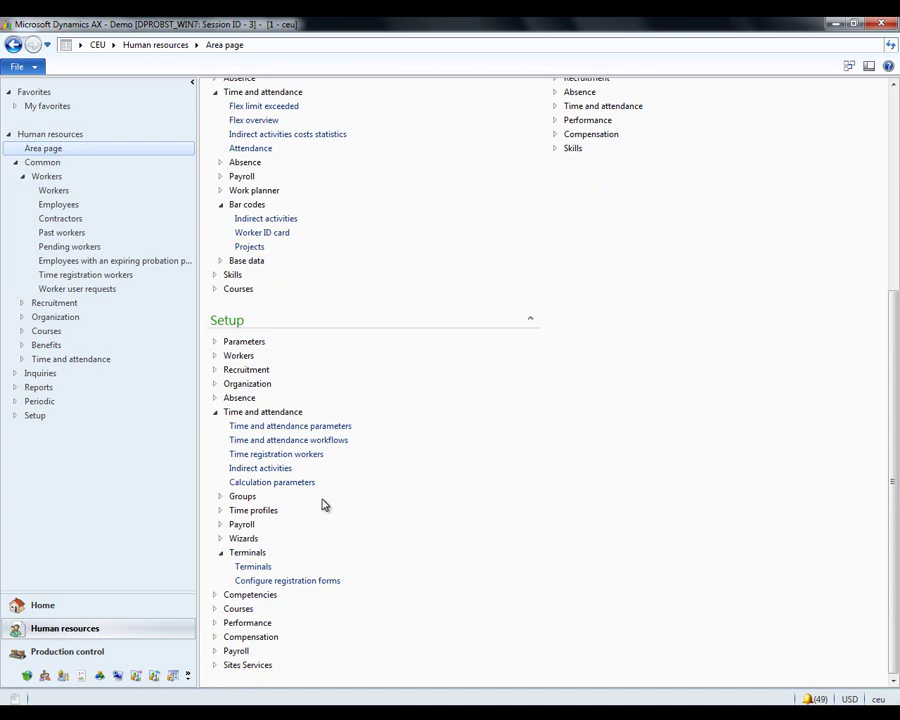
{"action": "left_click", "coordinate": [252, 567]}
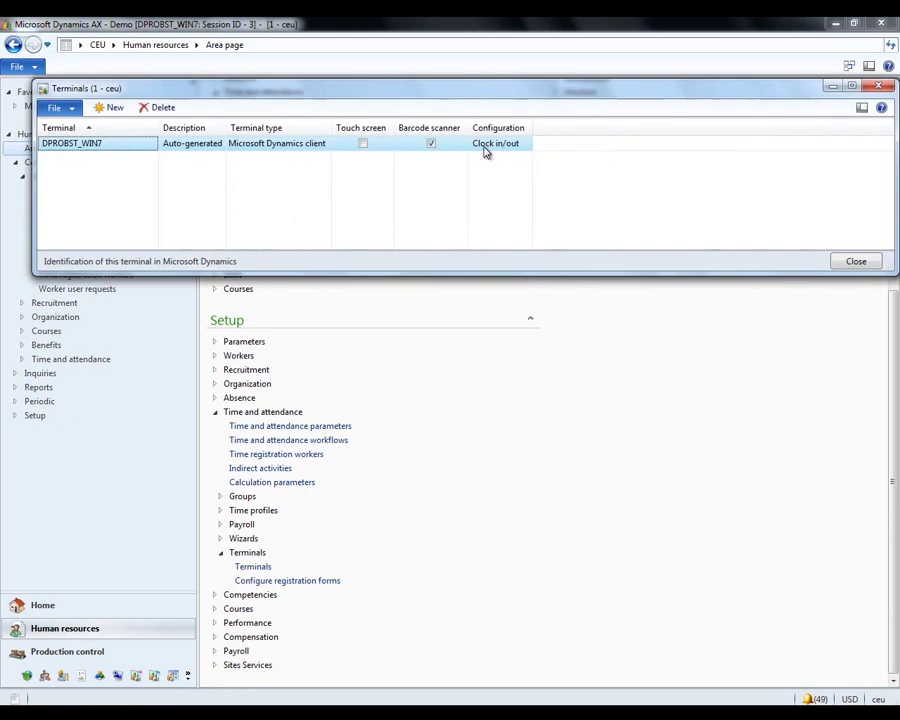
{"action": "left_click", "coordinate": [524, 143]}
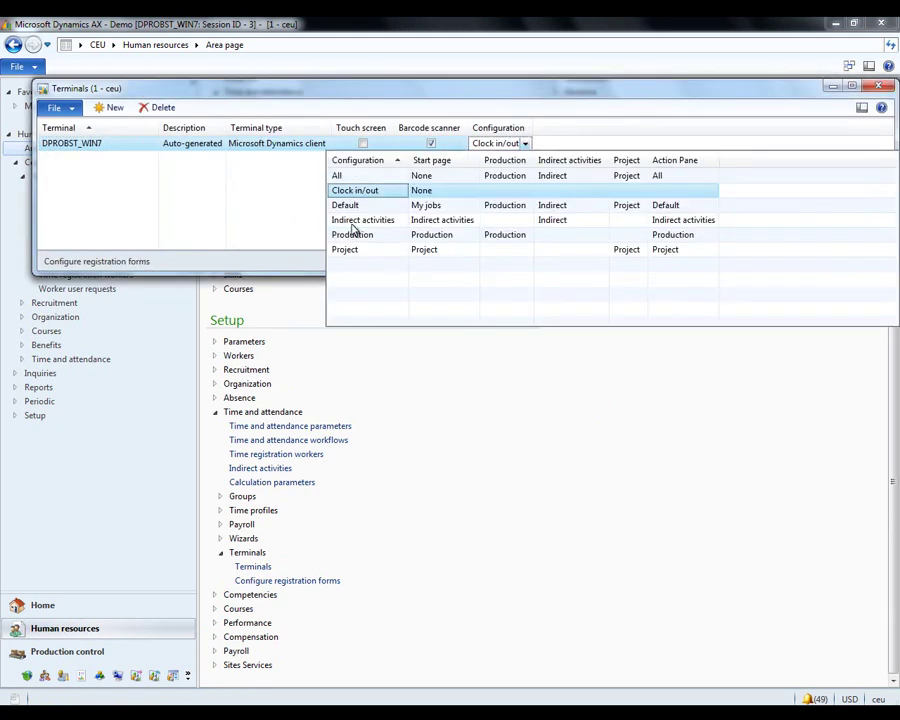
{"action": "left_click", "coordinate": [345, 175]}
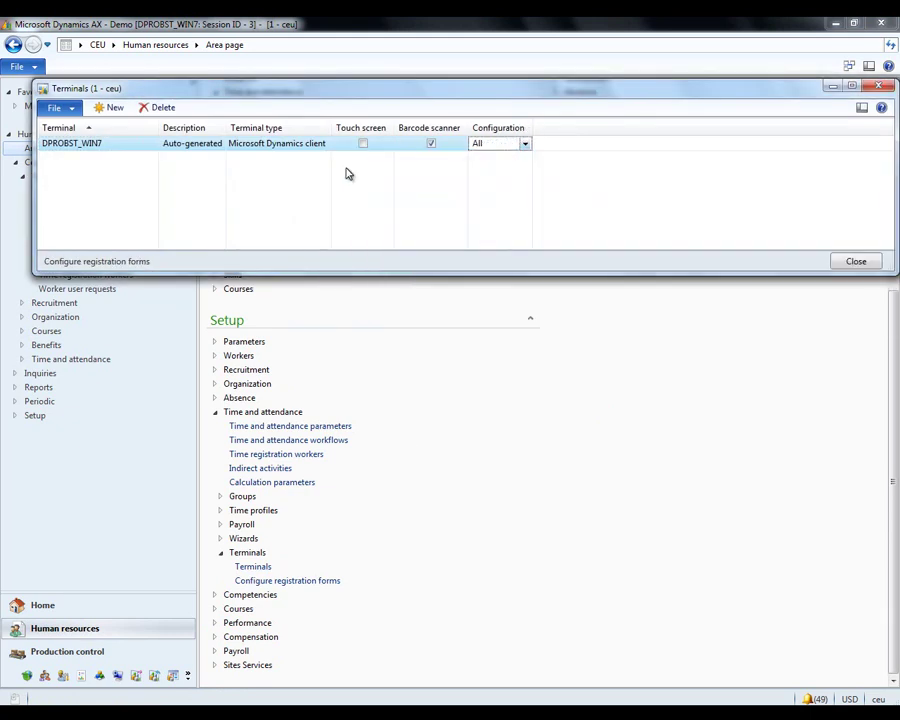
{"action": "left_click", "coordinate": [878, 88]}
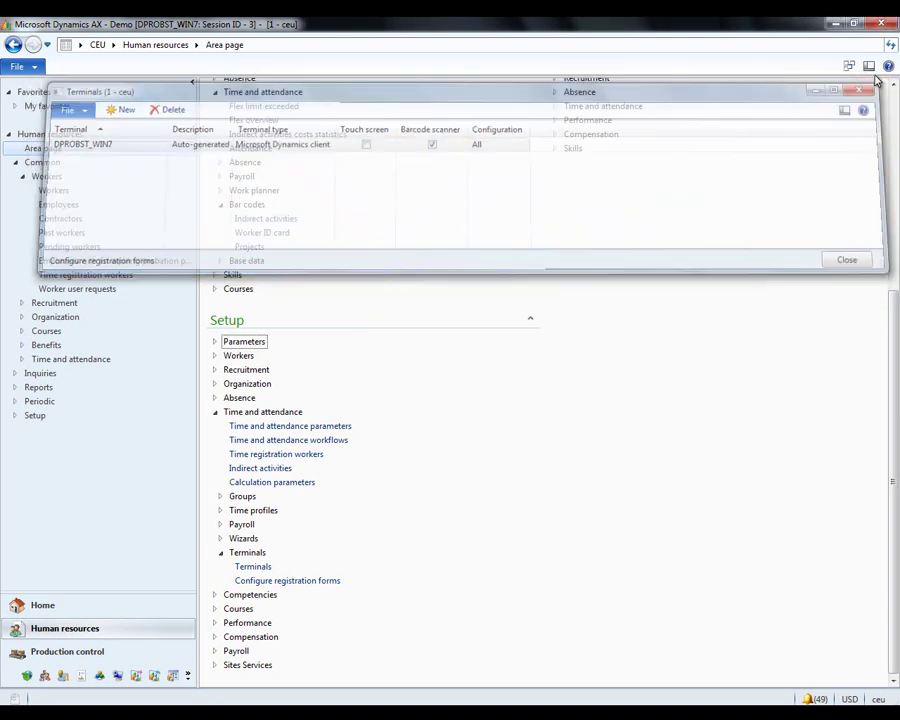
- Open the Job registration terminal for production unit 1 from Manufacturing execution
{"action": "left_click", "coordinate": [96, 657]}
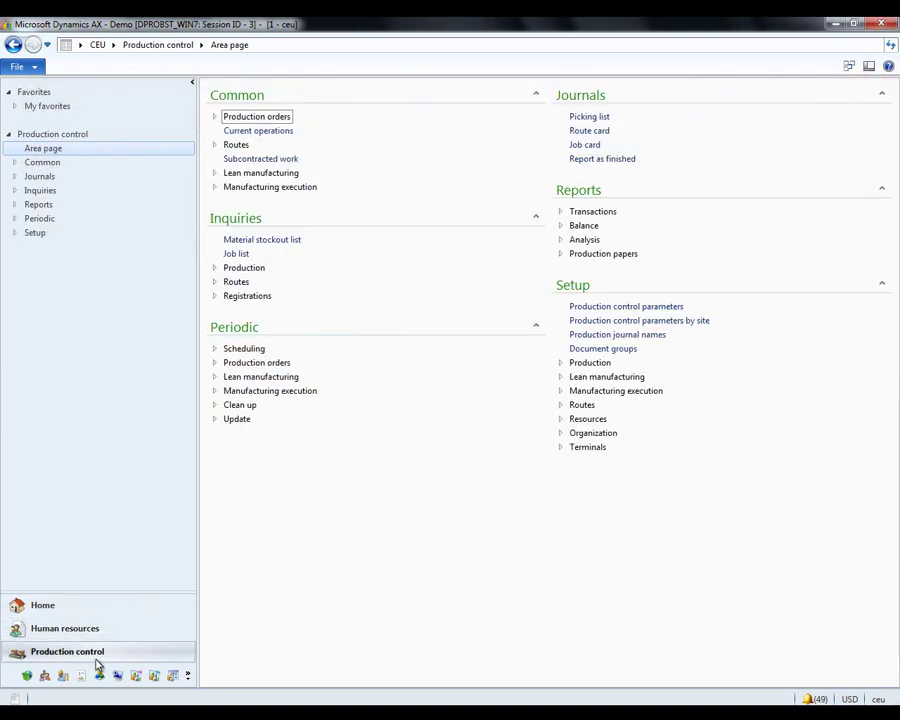
{"action": "left_click", "coordinate": [274, 394]}
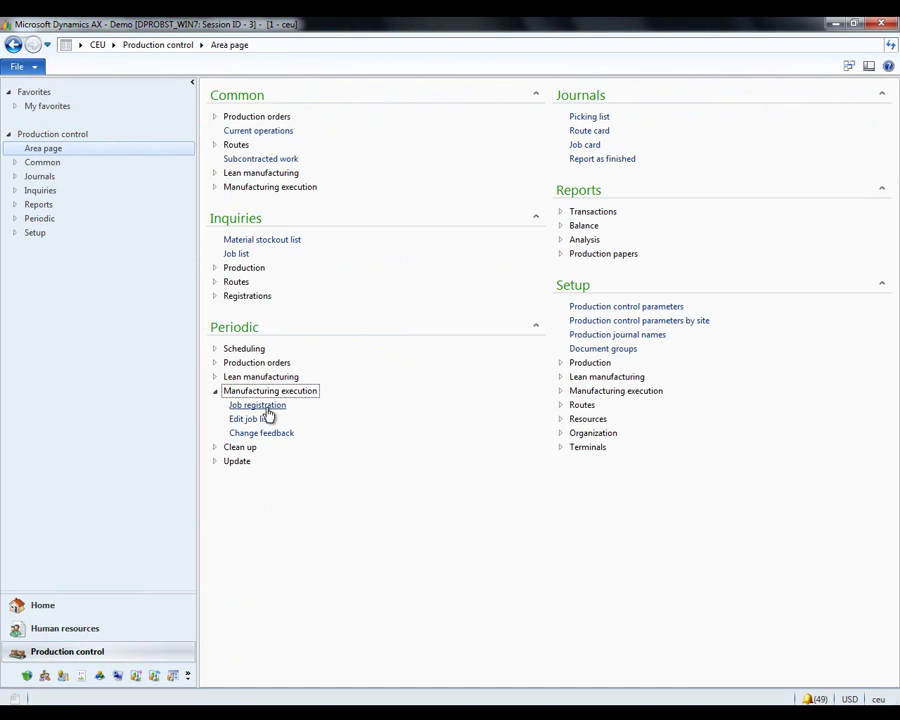
{"action": "left_click", "coordinate": [262, 405]}
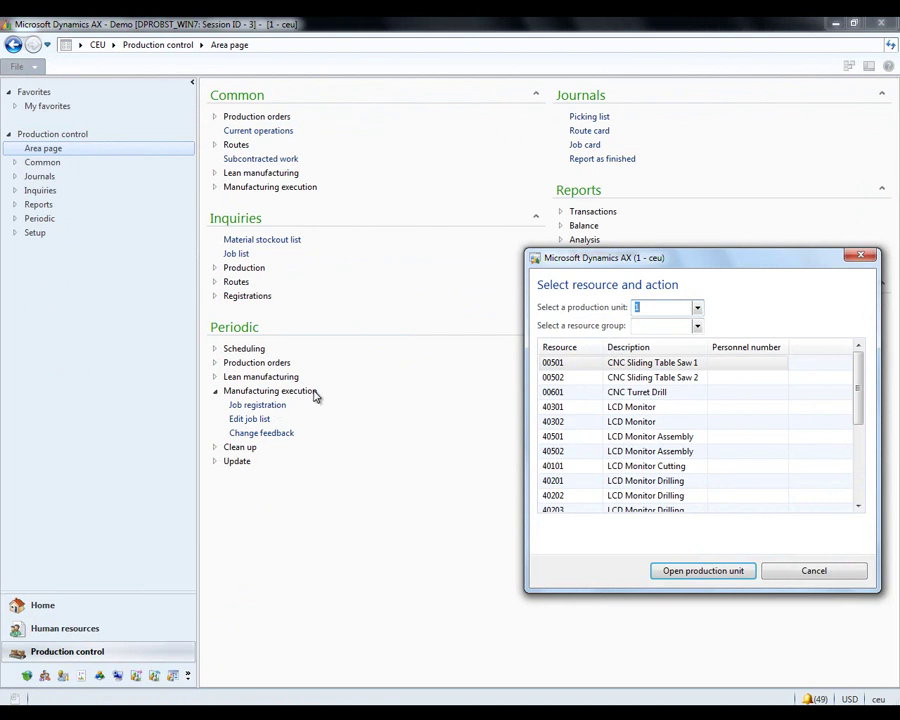
{"action": "left_click", "coordinate": [636, 307]}
{"action": "left_click", "coordinate": [705, 573]}
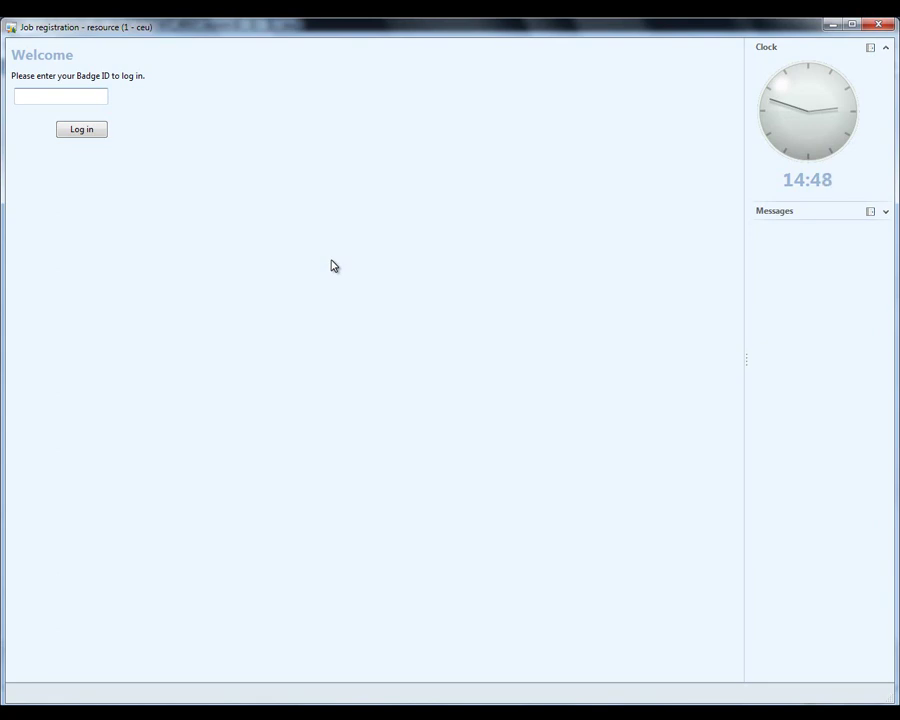
- Log in with badge 9999 and open Attendance for resource group 005 (resource 00501)
{"action": "type", "text": "999"}
{"action": "type", "text": "9"}
{"action": "left_click", "coordinate": [85, 126]}
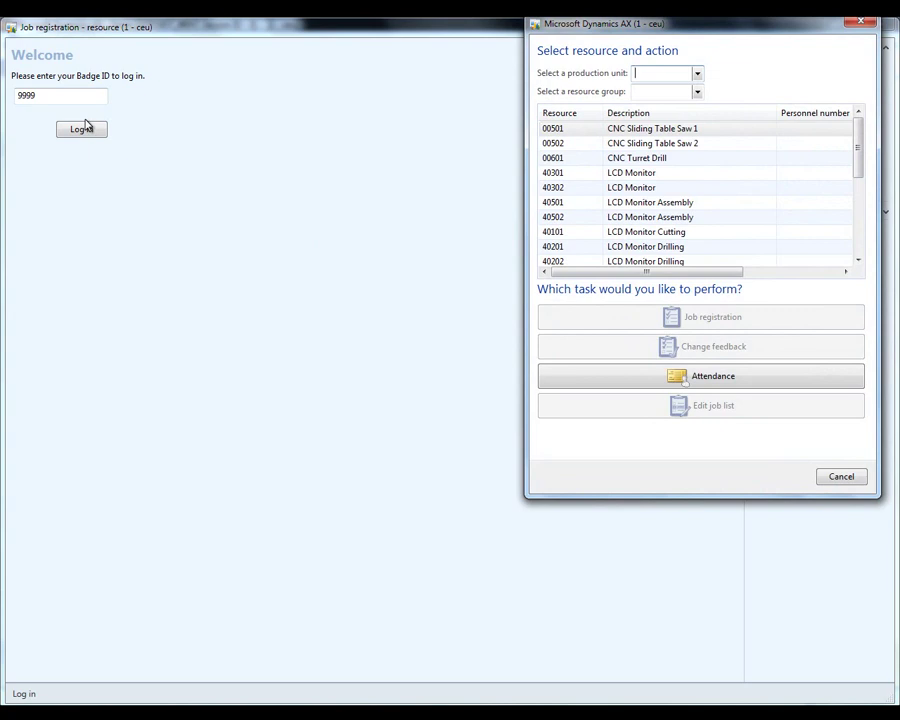
{"action": "key", "text": "Tab"}
{"action": "left_click", "coordinate": [697, 91]}
{"action": "left_click", "coordinate": [593, 187]}
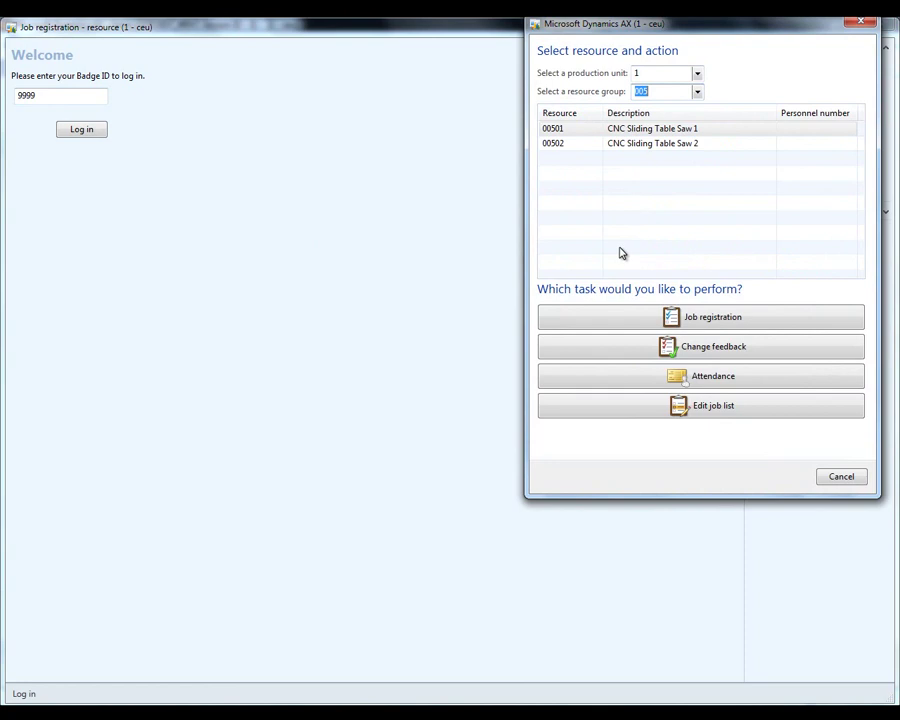
{"action": "left_click", "coordinate": [717, 385]}
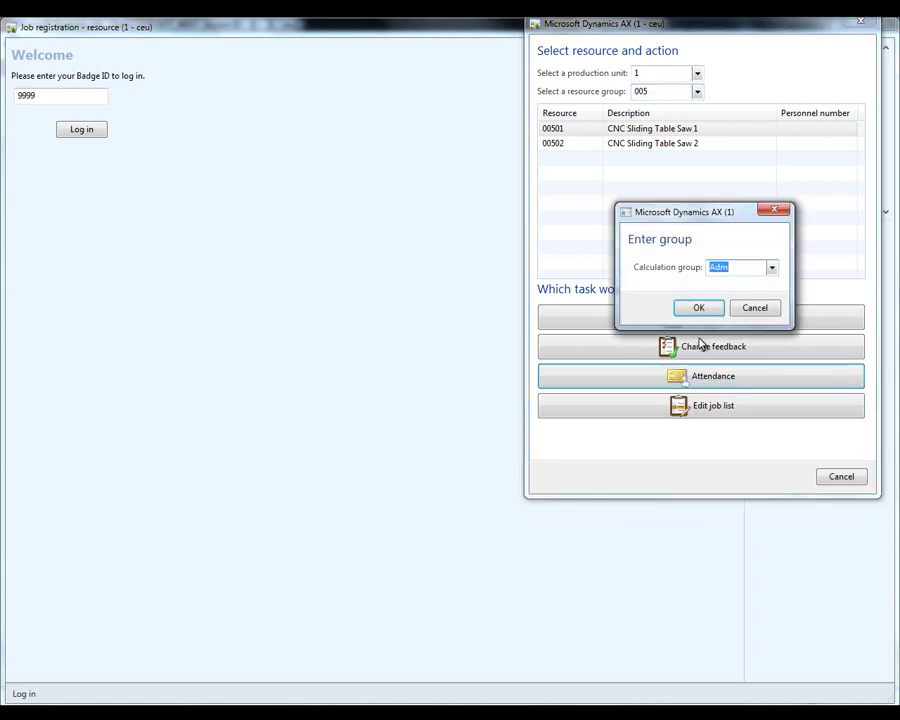
{"action": "left_click", "coordinate": [699, 308]}
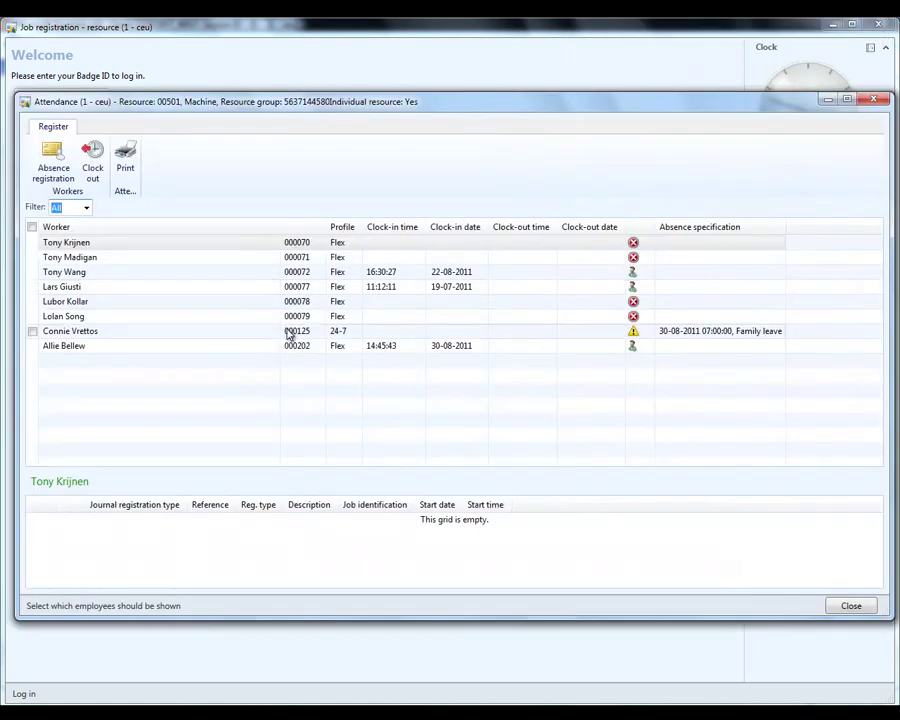
- Review the family-leave worker's and another worker's attendance details, then dismiss the info card
{"action": "left_click", "coordinate": [255, 331]}
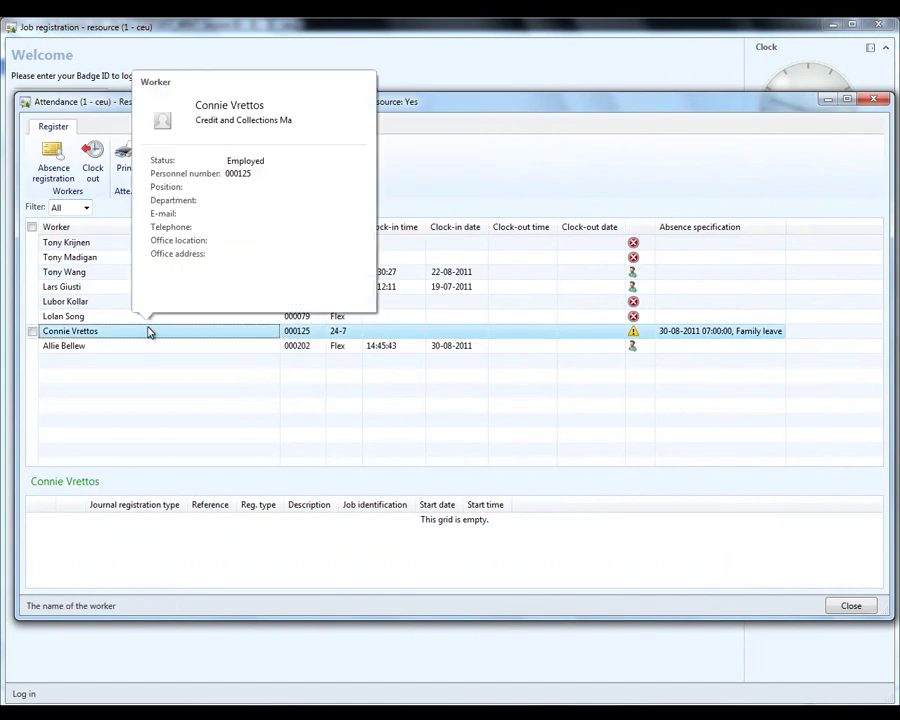
{"action": "left_click", "coordinate": [83, 316]}
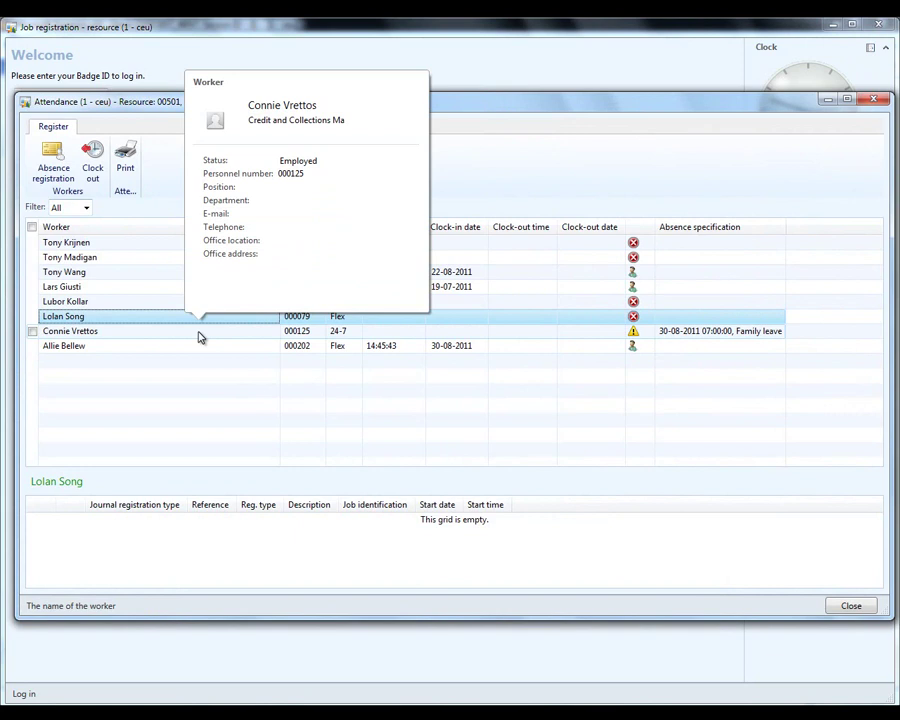
{"action": "left_click", "coordinate": [63, 169]}
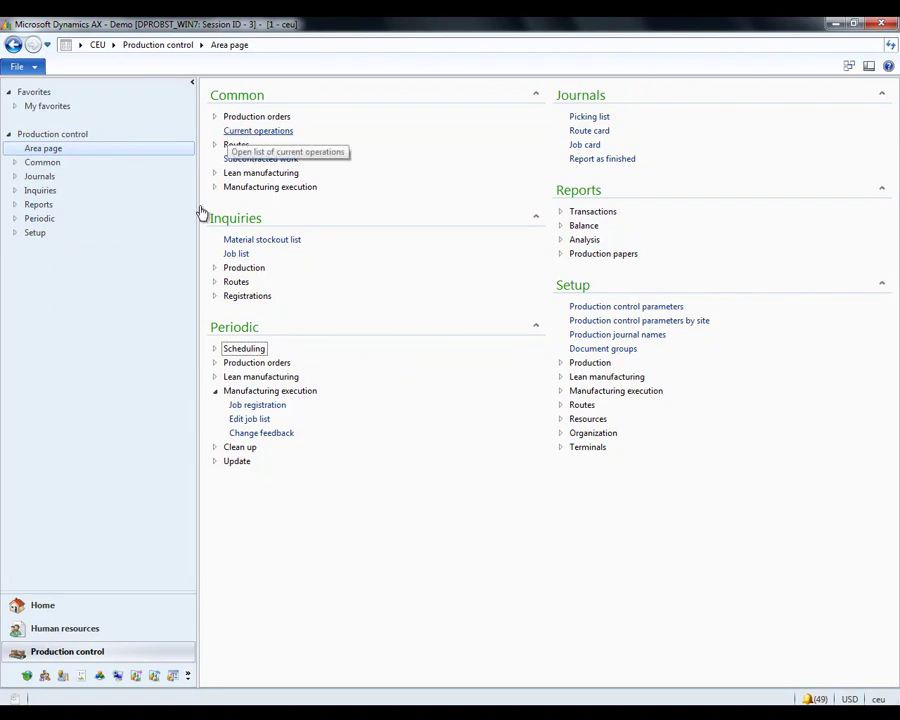
{"action": "left_click", "coordinate": [88, 638]}
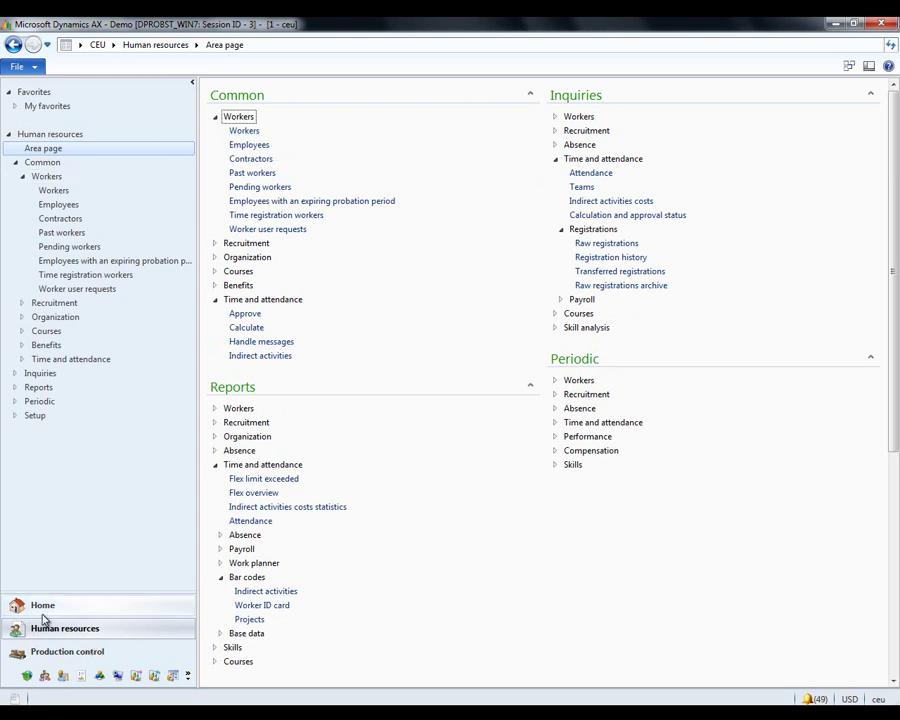
{"action": "left_click", "coordinate": [51, 614]}
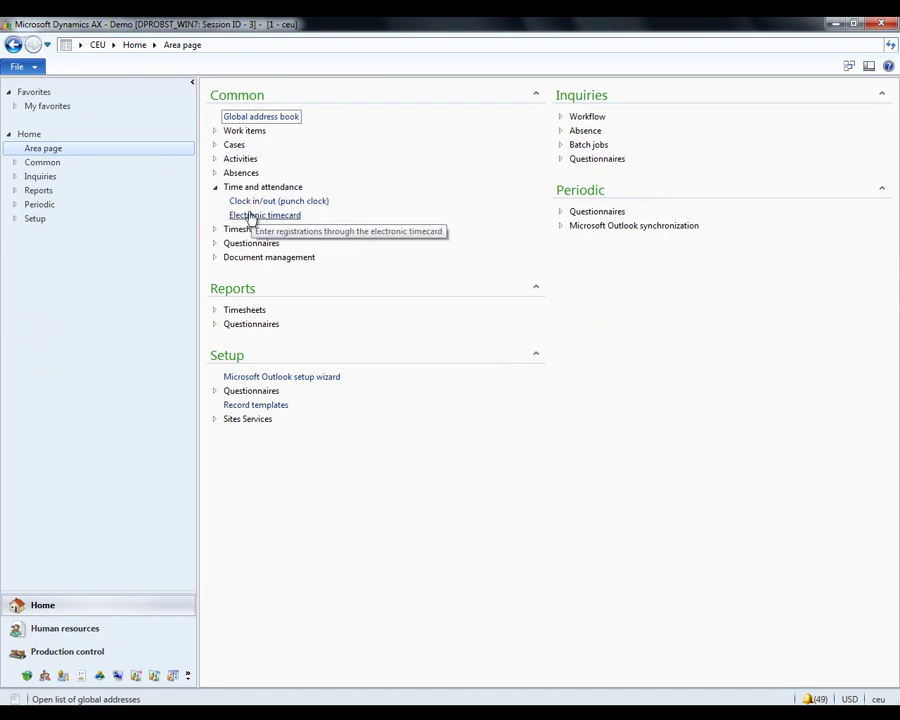
{"action": "left_click", "coordinate": [252, 216]}
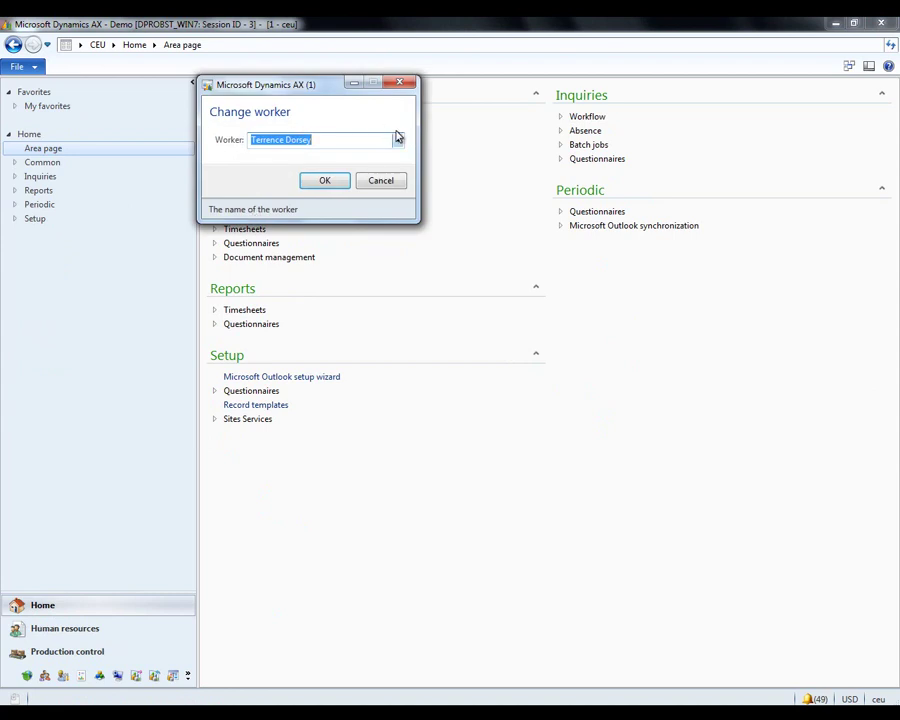
{"action": "left_click", "coordinate": [397, 140]}
{"action": "left_click", "coordinate": [322, 130]}
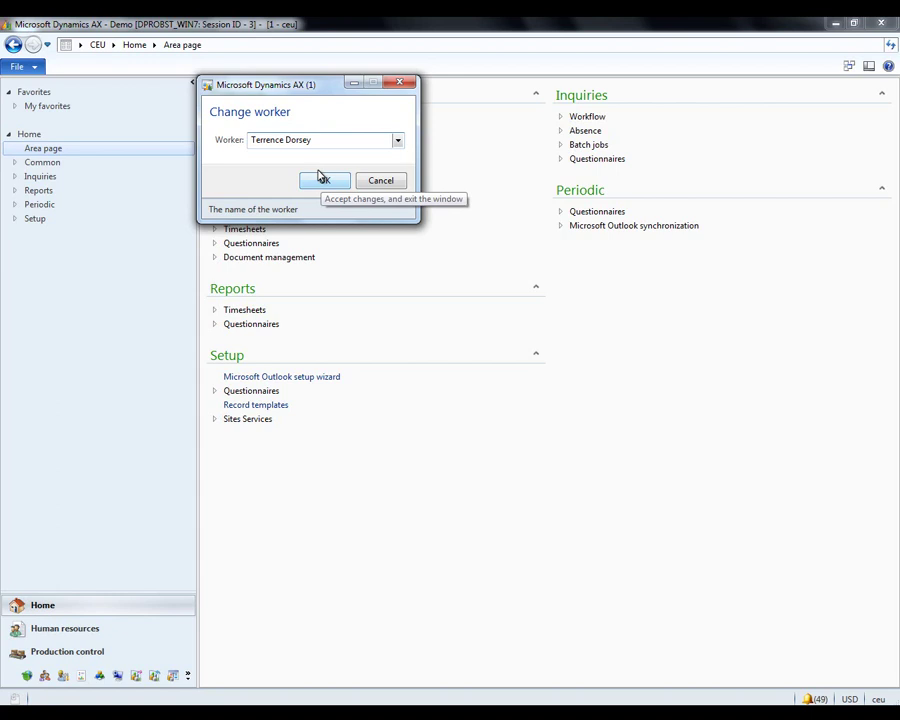
{"action": "left_click", "coordinate": [322, 180]}
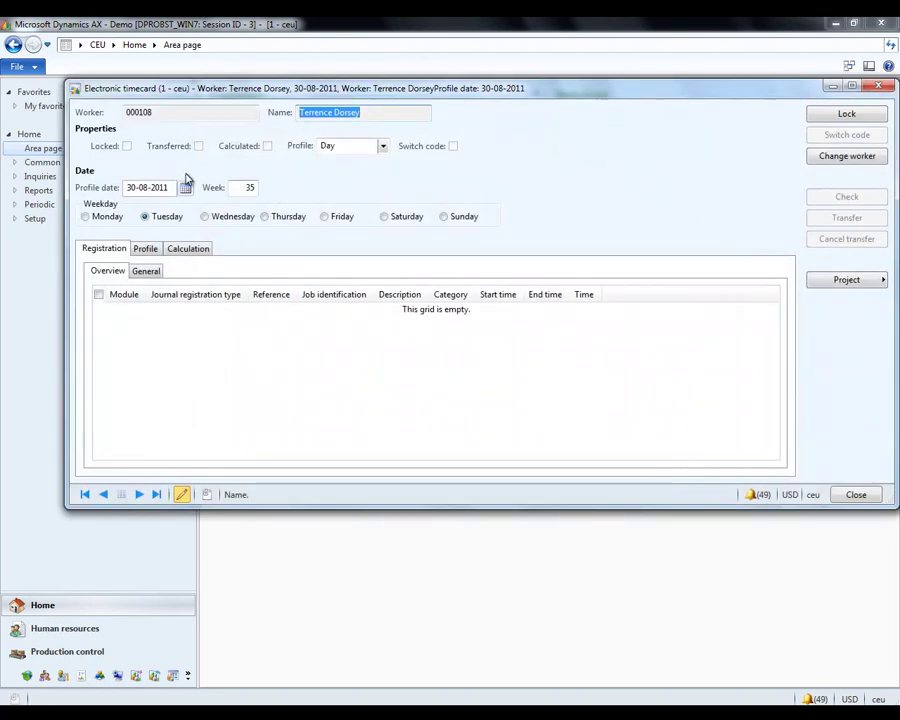
- Load week 34 on the timecard and review the Monday through Thursday entries
{"action": "left_click", "coordinate": [250, 187]}
{"action": "type", "text": "34"}
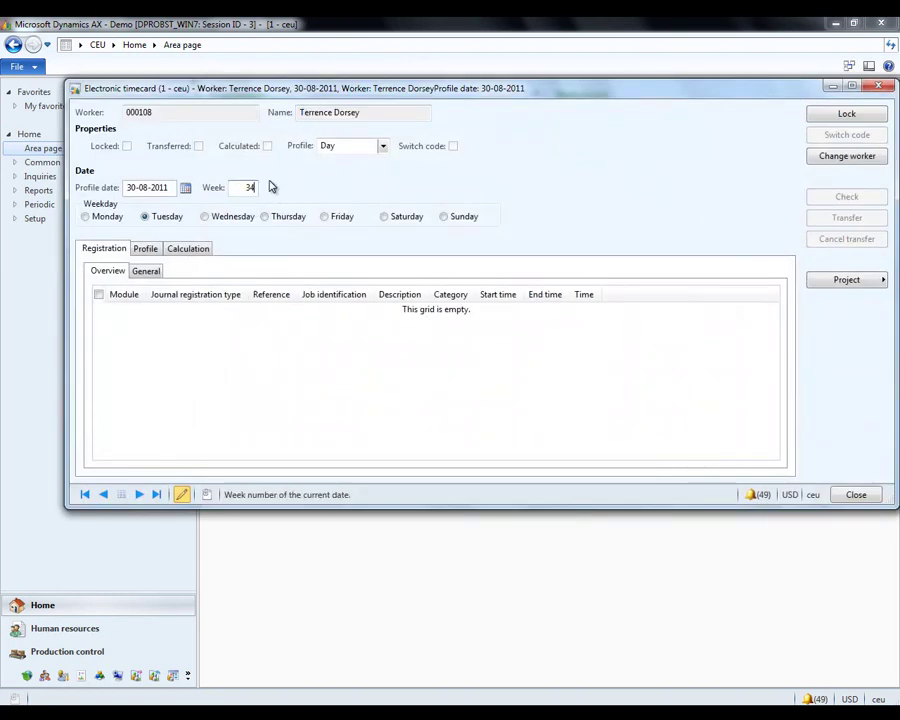
{"action": "key", "text": "Tab"}
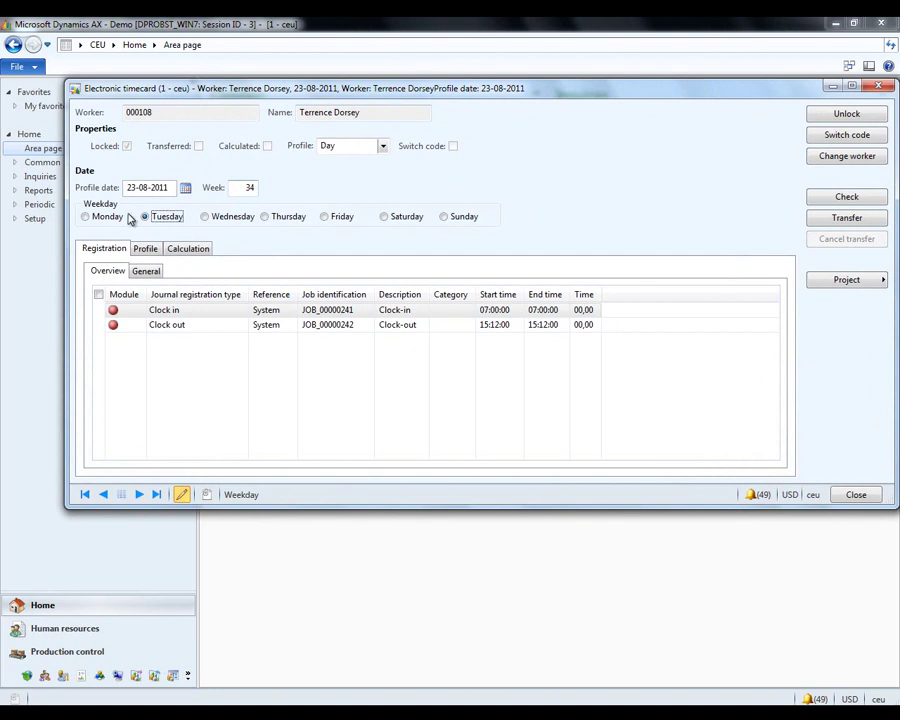
{"action": "left_click", "coordinate": [85, 216]}
{"action": "left_click", "coordinate": [152, 216]}
{"action": "left_click", "coordinate": [204, 217]}
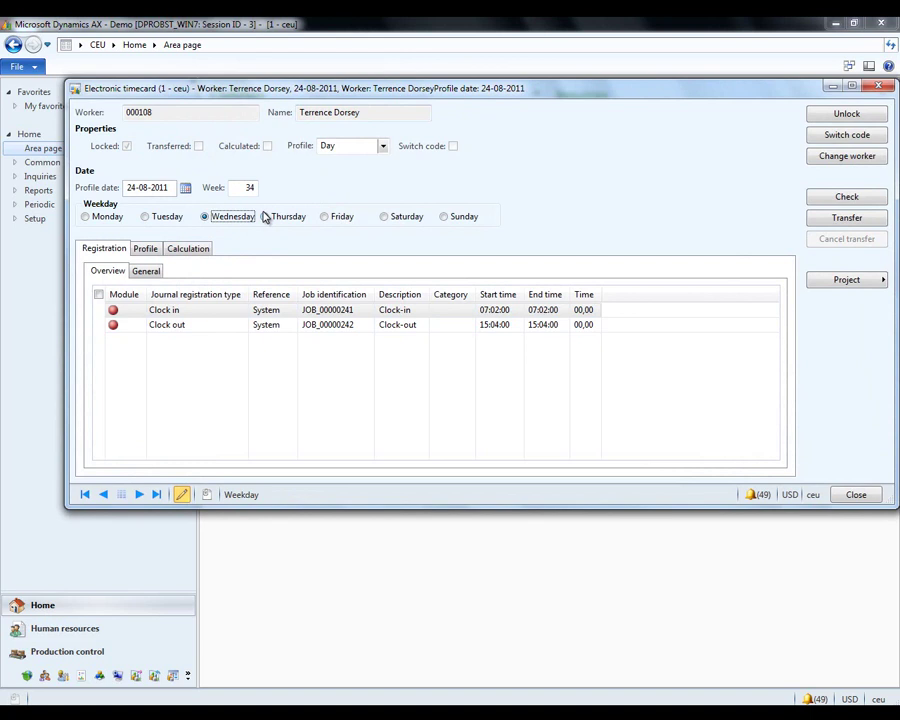
{"action": "left_click", "coordinate": [265, 217]}
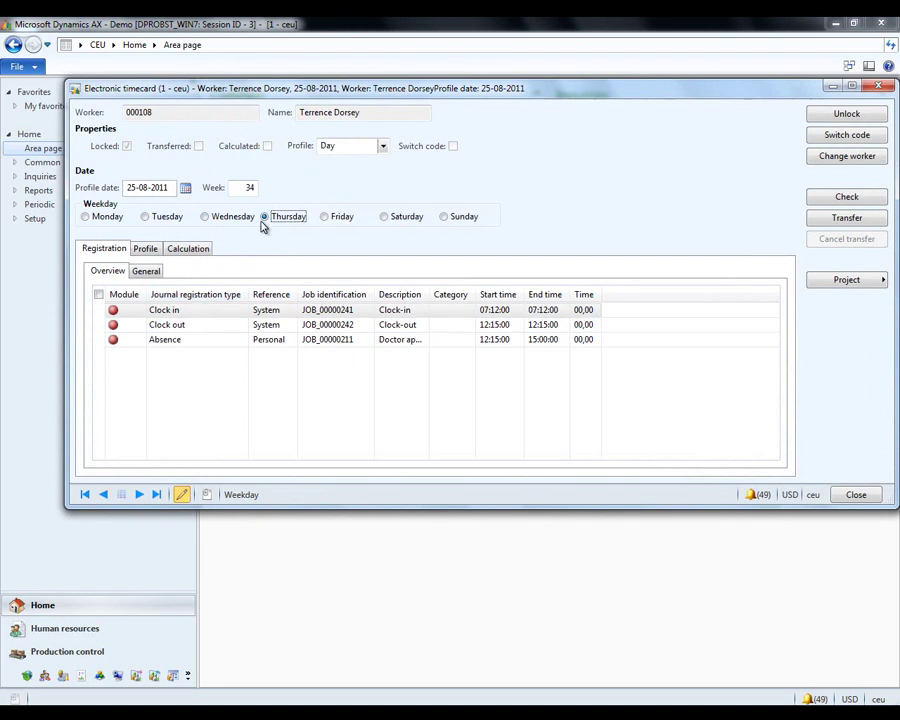
- Widen the Description column and add a new Project registration line on Thursday
{"action": "mouse_move", "coordinate": [199, 325]}
{"action": "left_click", "coordinate": [396, 340]}
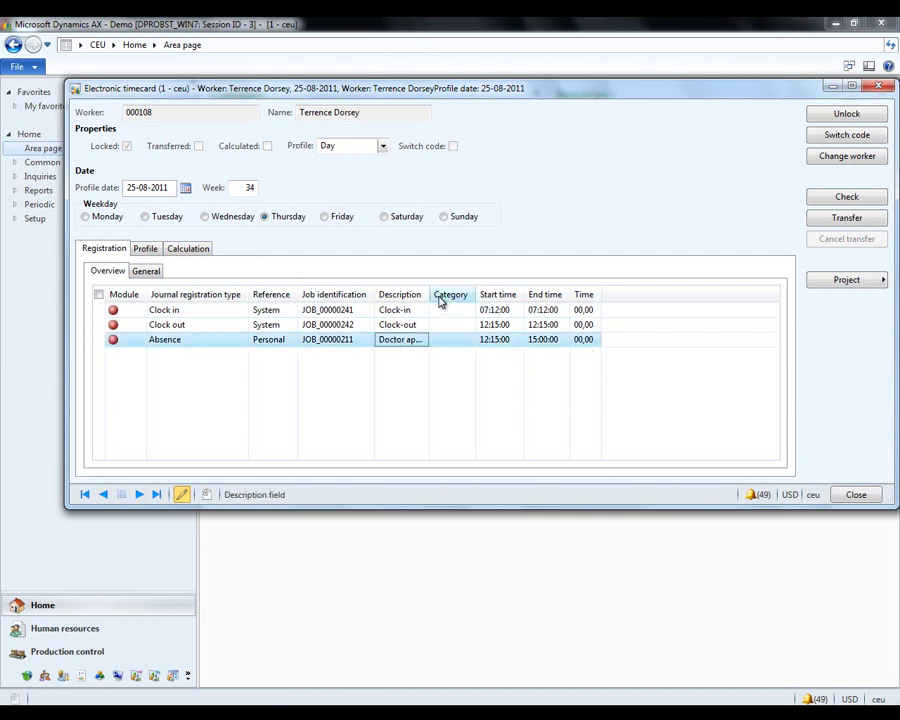
{"action": "left_click_drag", "start_coordinate": [428, 290], "coordinate": [475, 286]}
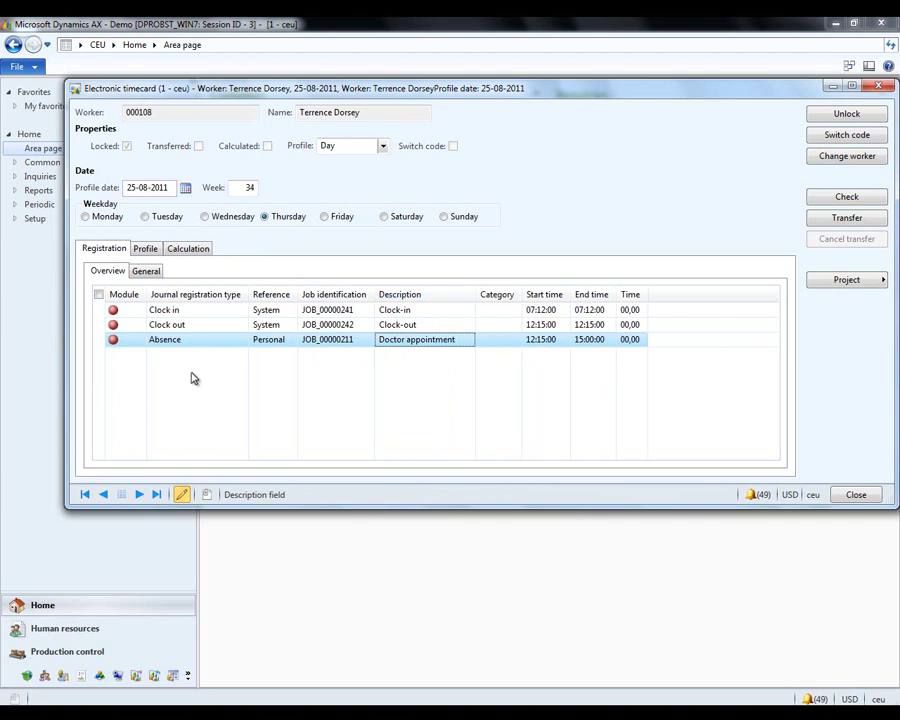
{"action": "left_click", "coordinate": [186, 341]}
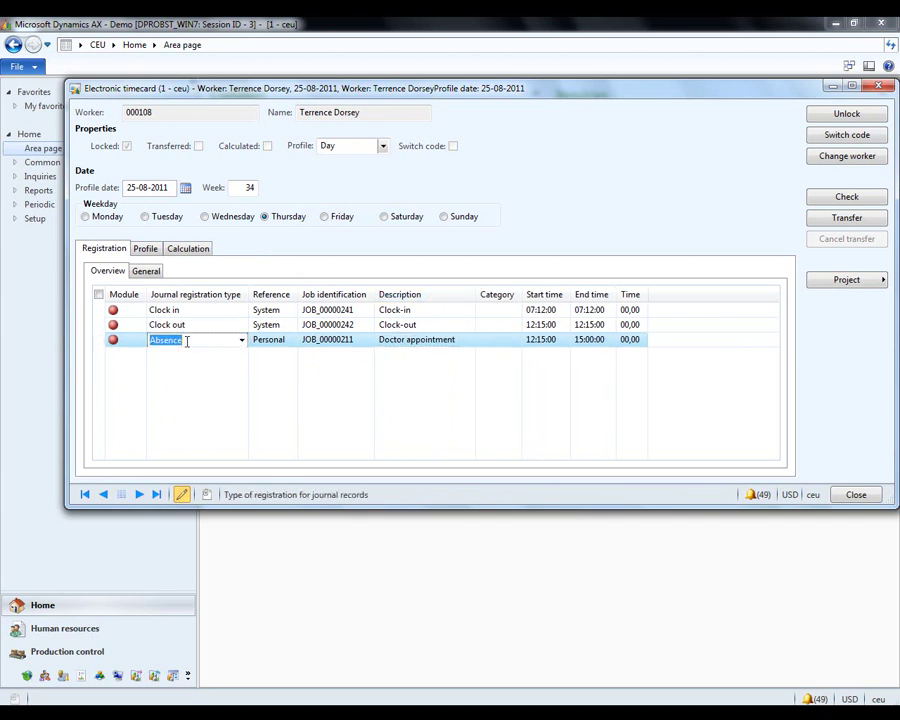
{"action": "key", "text": "ctrl+n"}
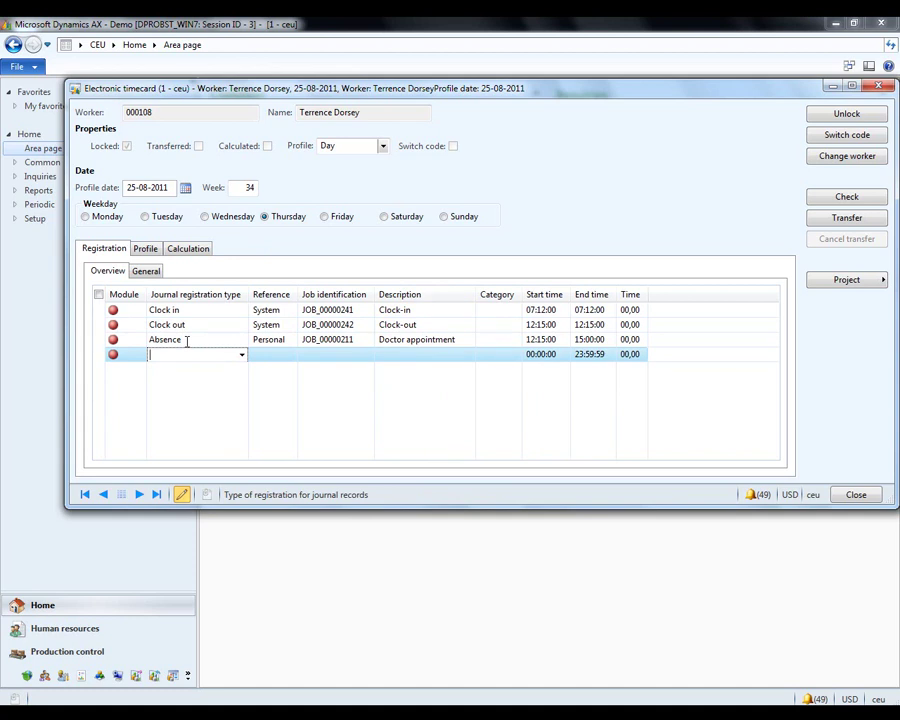
{"action": "key", "text": "alt+Down"}
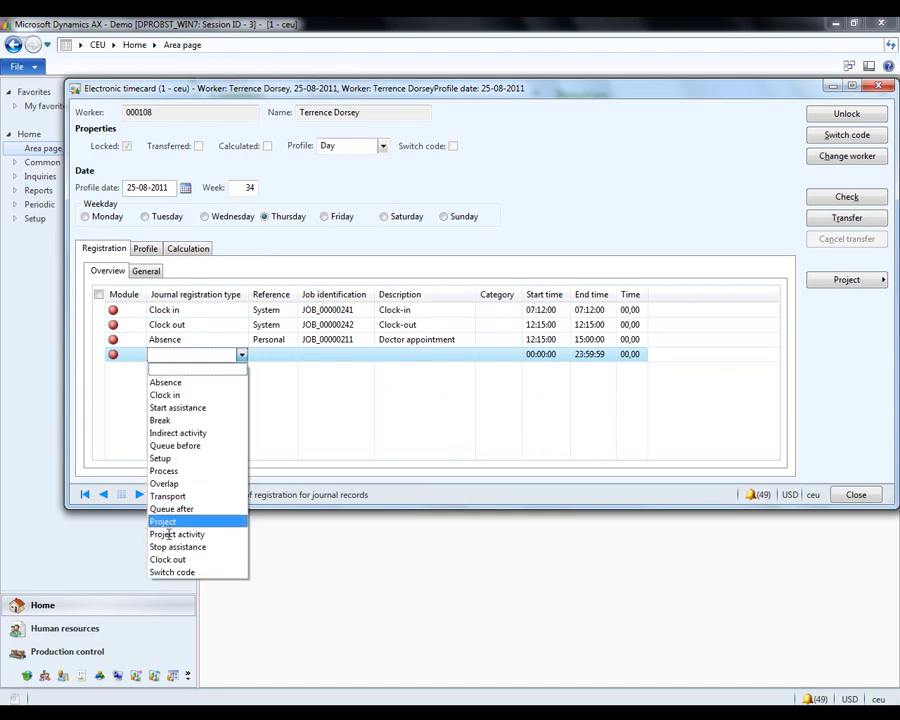
{"action": "left_click", "coordinate": [163, 521]}
{"action": "key", "text": "Tab"}
{"action": "key", "text": "Tab"}
- Set the line to project 20002-1 job JOB_00000103, category Process, 07:12–12:15
{"action": "left_click", "coordinate": [367, 354]}
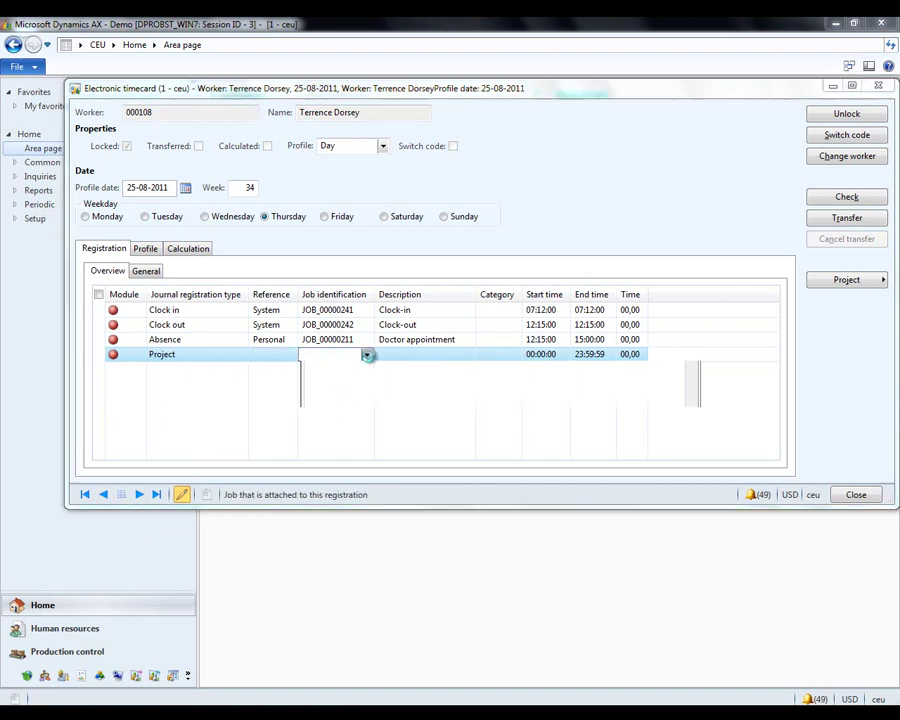
{"action": "scroll", "coordinate": [380, 372], "scroll_direction": "down", "scroll_amount": 10}
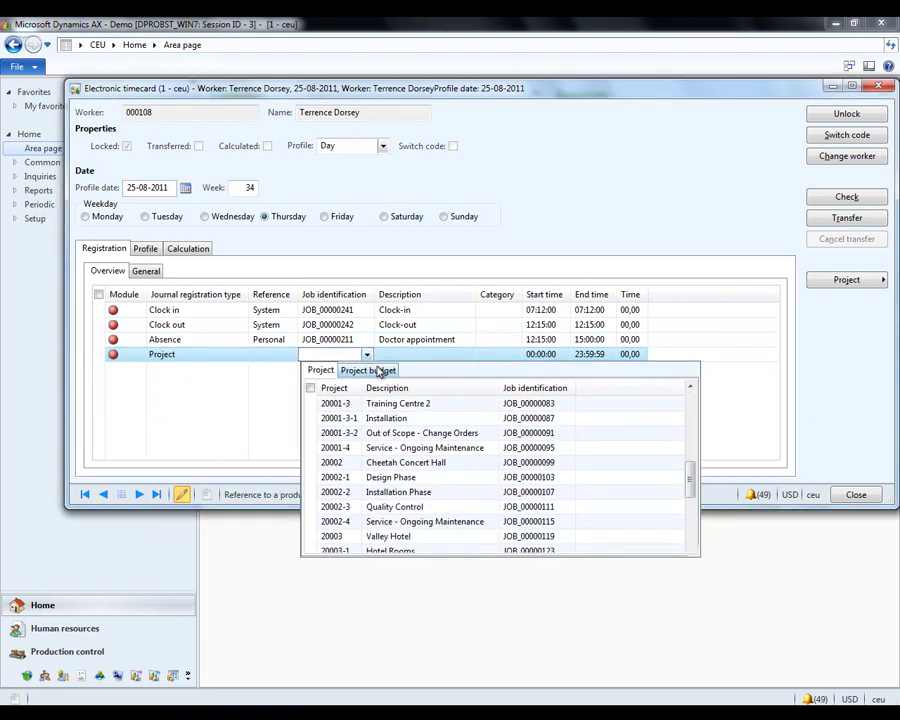
{"action": "left_click", "coordinate": [392, 477]}
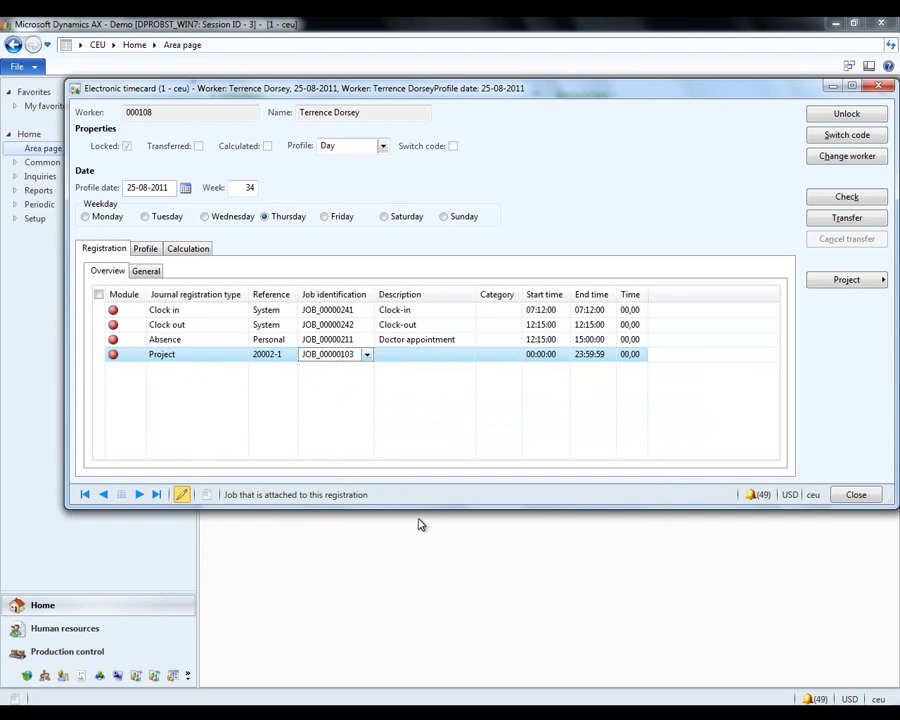
{"action": "key", "text": "Tab"}
{"action": "key", "text": "Tab"}
{"action": "left_click", "coordinate": [515, 355]}
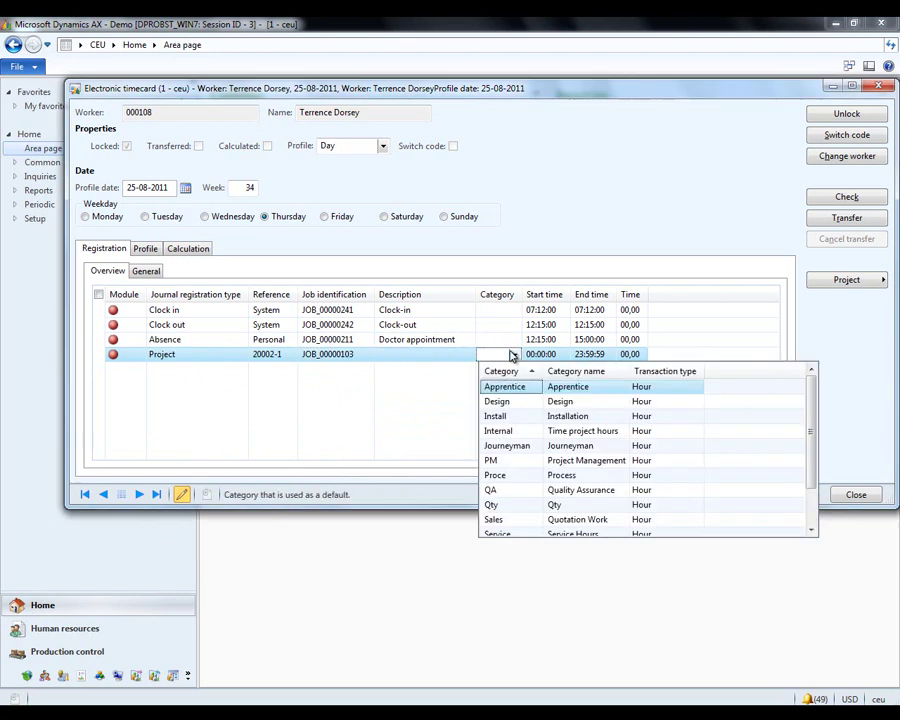
{"action": "scroll", "coordinate": [515, 465], "scroll_direction": "down", "scroll_amount": 1}
{"action": "left_click", "coordinate": [514, 447]}
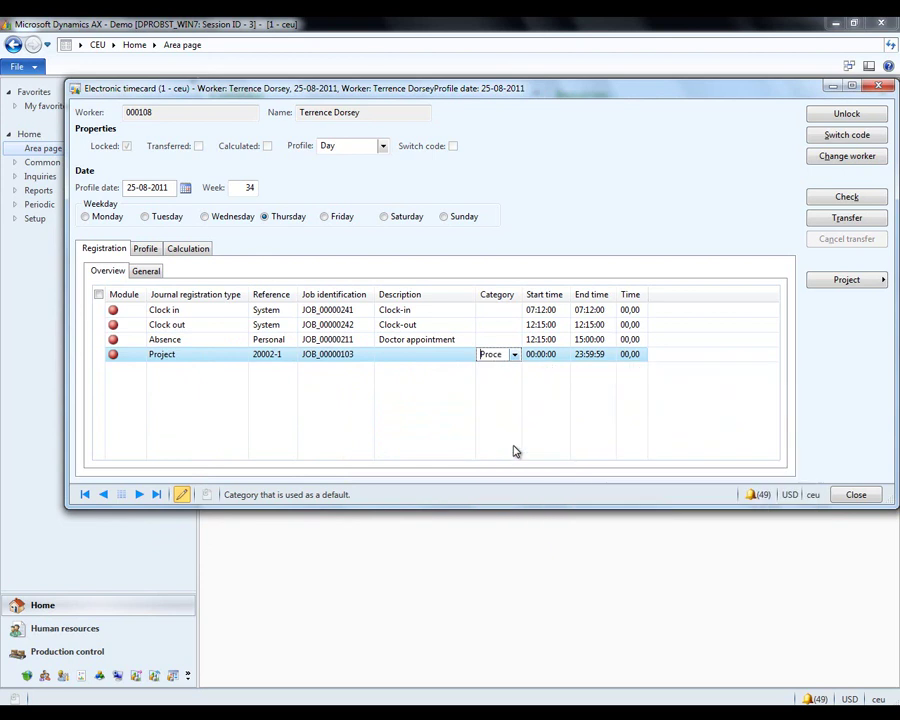
{"action": "key", "text": "Tab"}
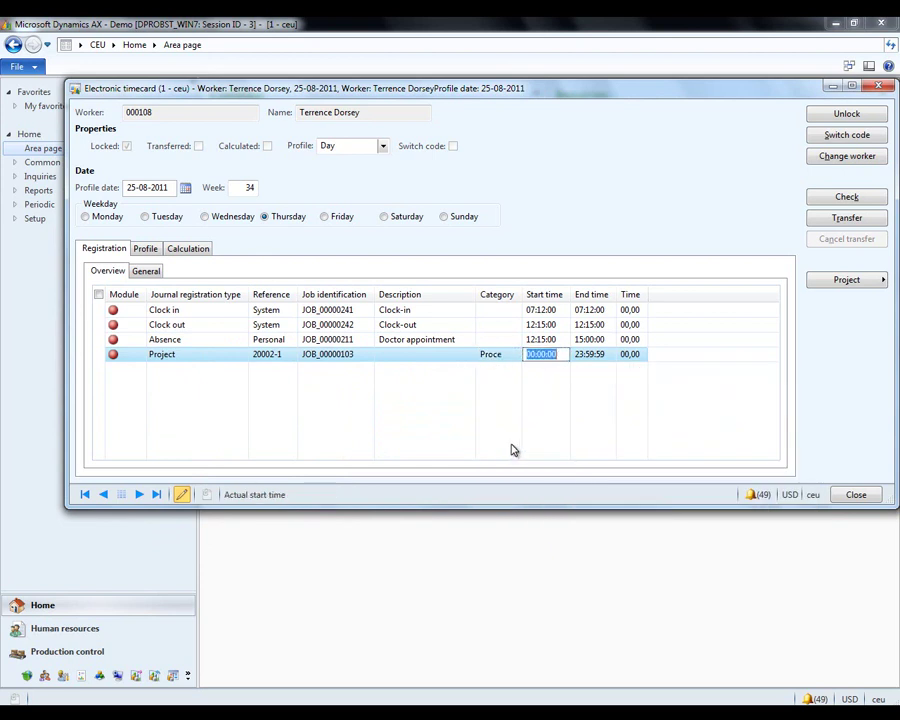
{"action": "type", "text": "07"}
{"action": "type", "text": "12"}
{"action": "key", "text": "Tab"}
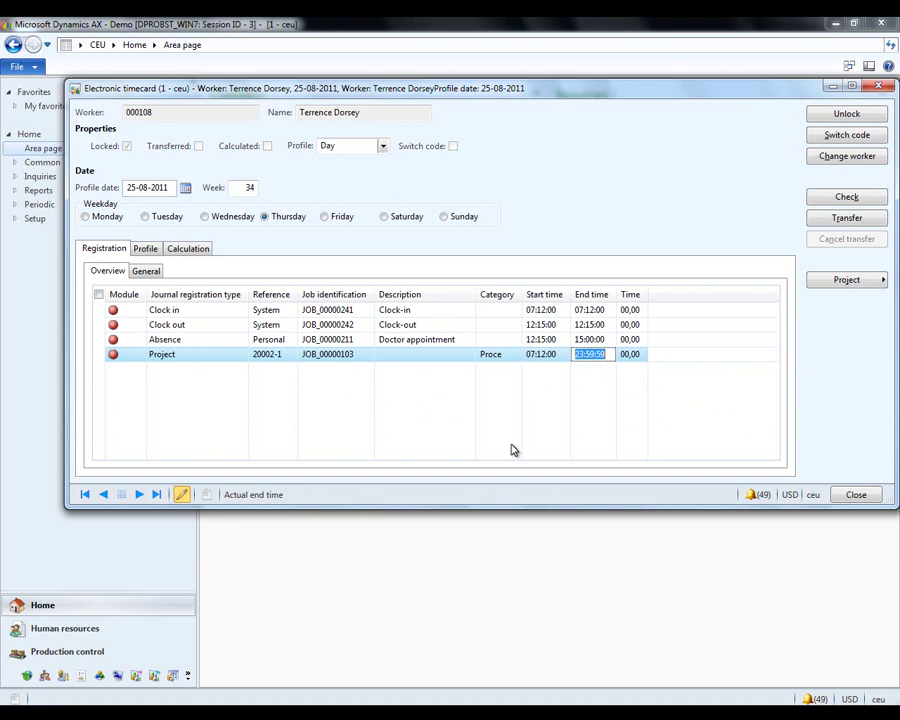
{"action": "type", "text": "12:15"}
{"action": "key", "text": "Tab"}
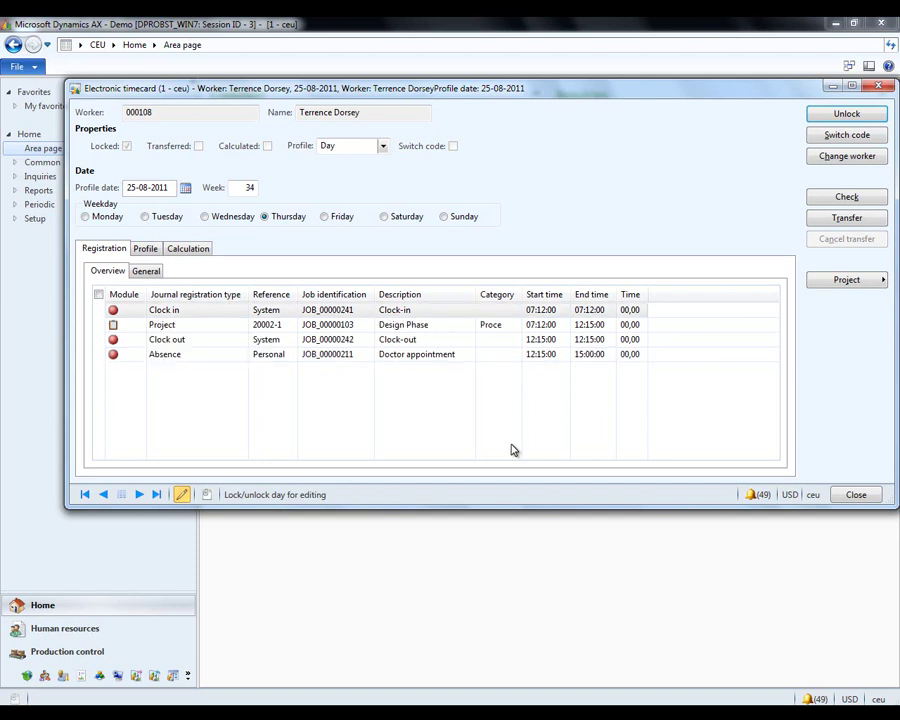
- Transfer the Thursday timecard registrations, close the timecard, and switch to Human resources
{"action": "left_click", "coordinate": [847, 217]}
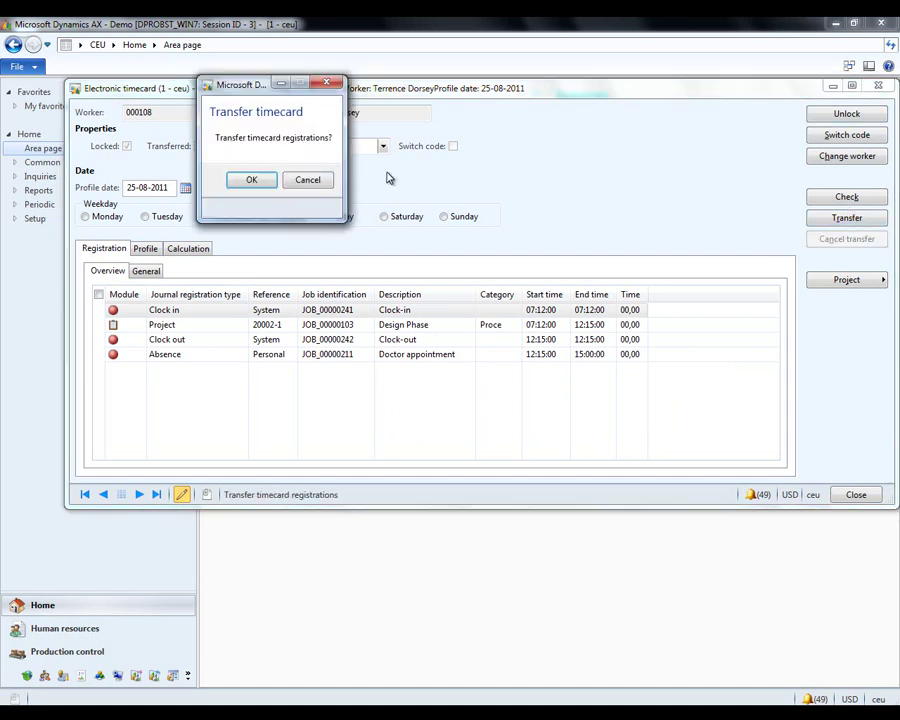
{"action": "left_click", "coordinate": [253, 178]}
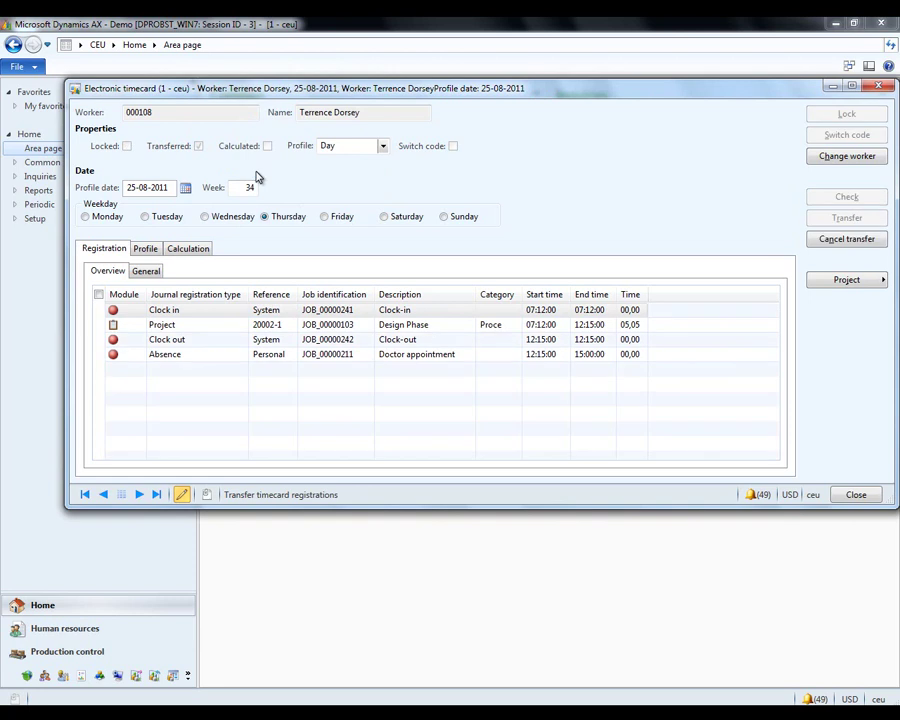
{"action": "left_click", "coordinate": [879, 85]}
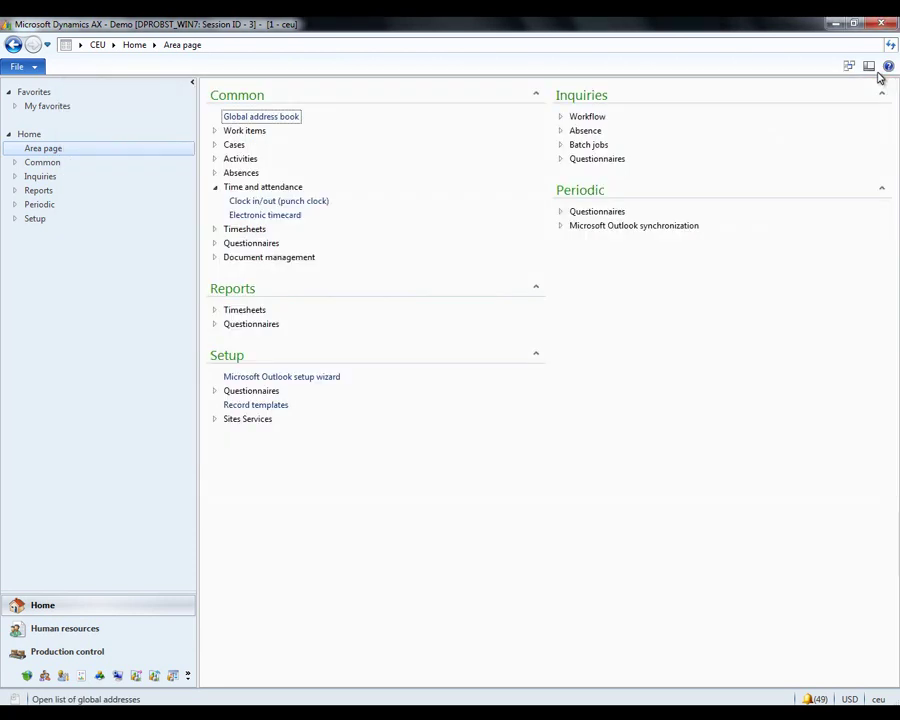
{"action": "left_click", "coordinate": [88, 635]}
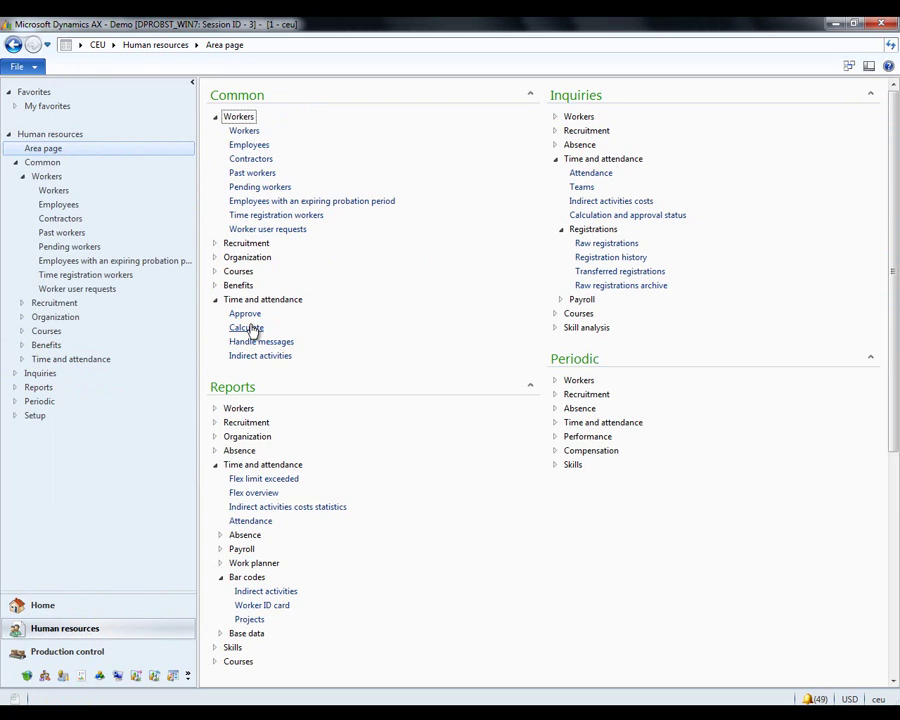
- Open the Approve form for group Service and select worker 000108's row
{"action": "left_click", "coordinate": [248, 314]}
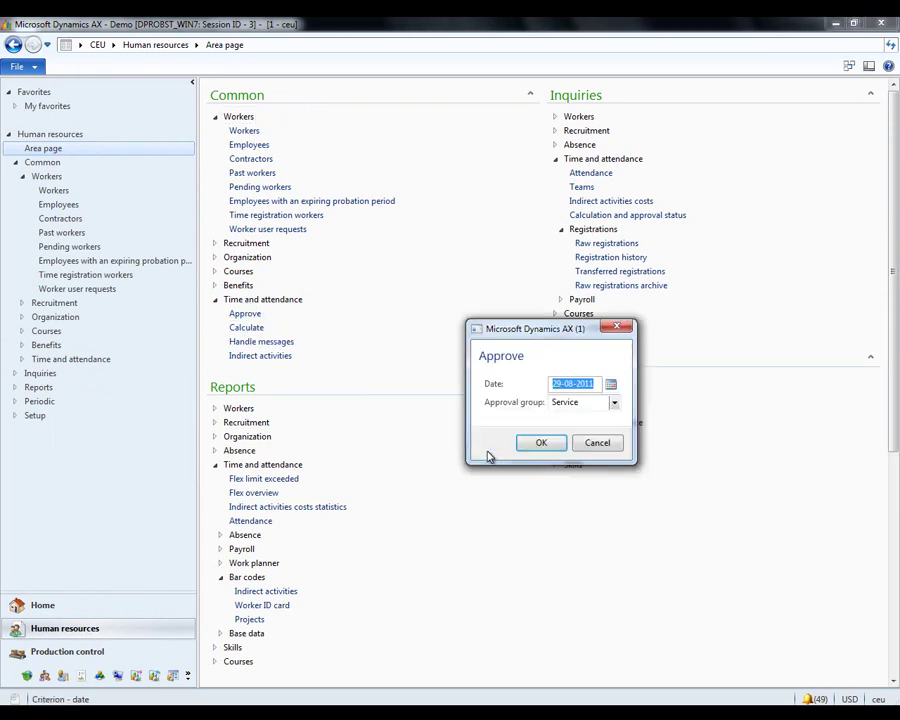
{"action": "left_click", "coordinate": [545, 445]}
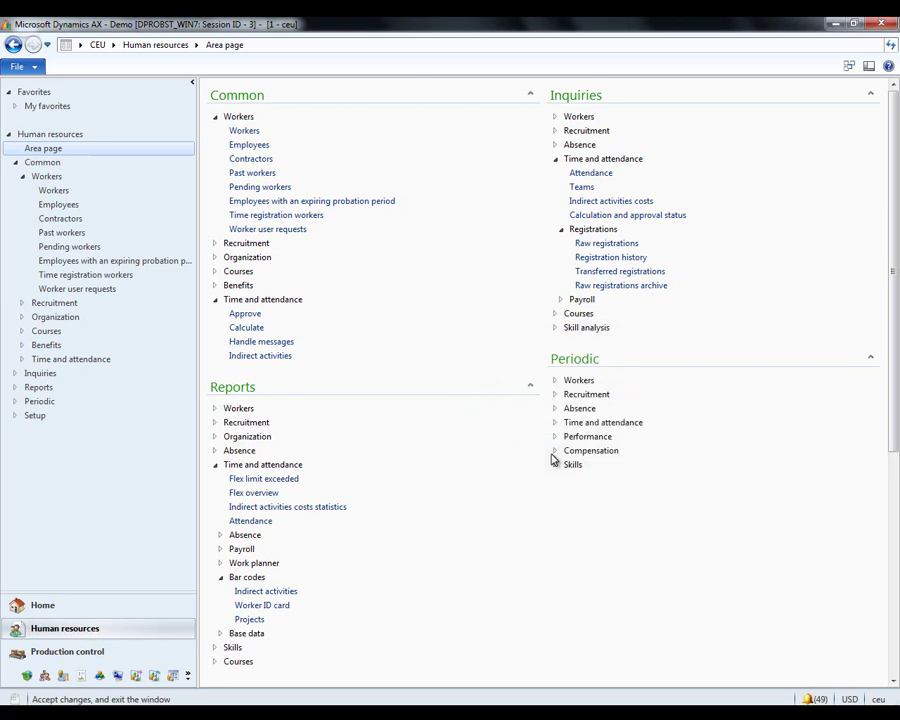
{"action": "left_click", "coordinate": [277, 149]}
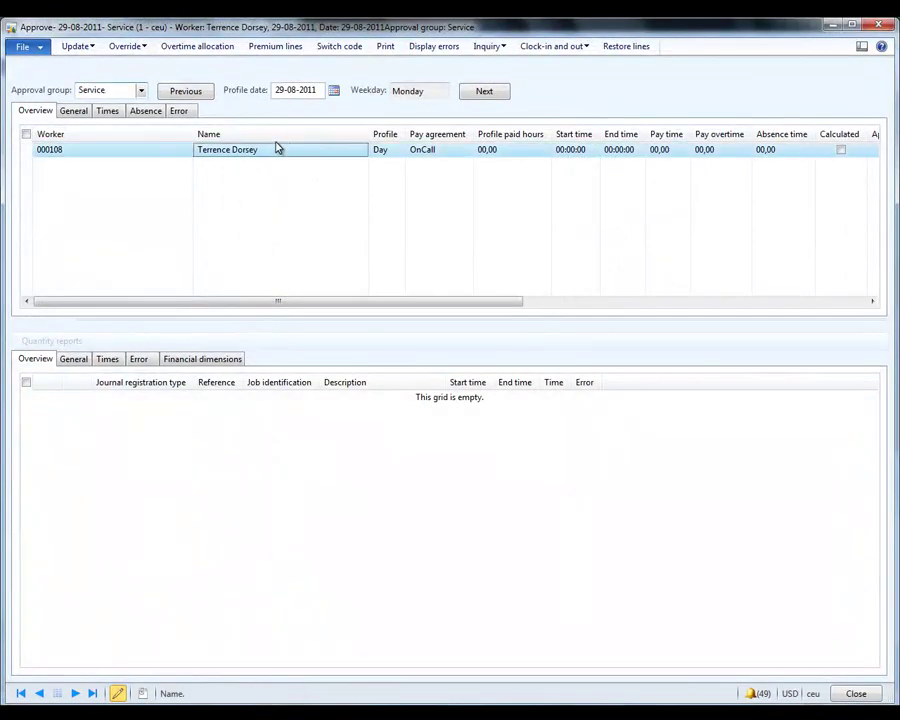
- Go back to Thursday 25-08-2011 and try to calculate it, revealing an error-flagged 07:00–07:12 absence
{"action": "left_click", "coordinate": [195, 85]}
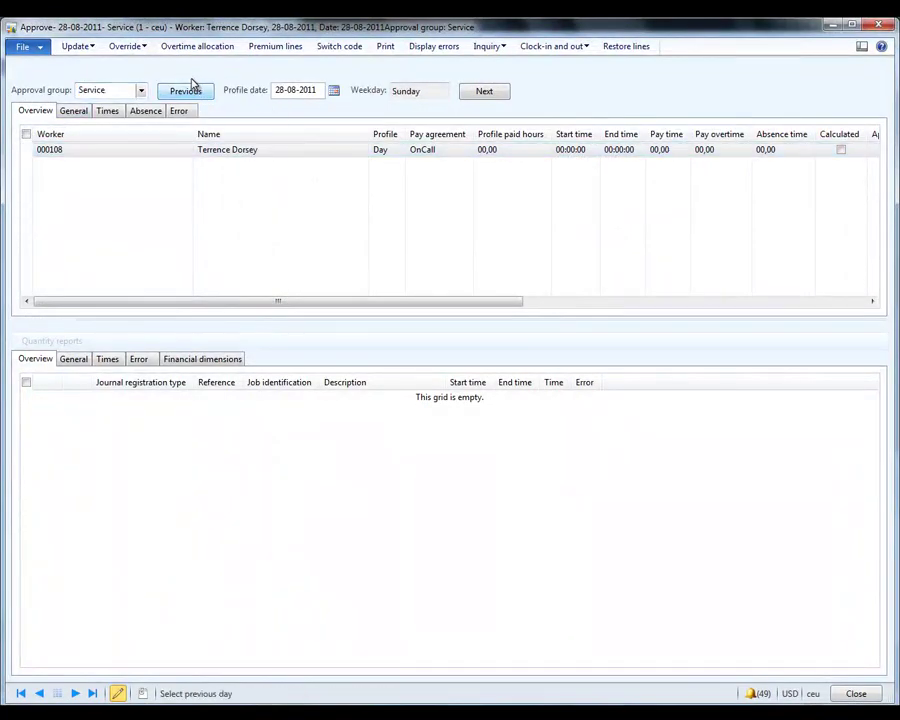
{"action": "left_click", "coordinate": [194, 84]}
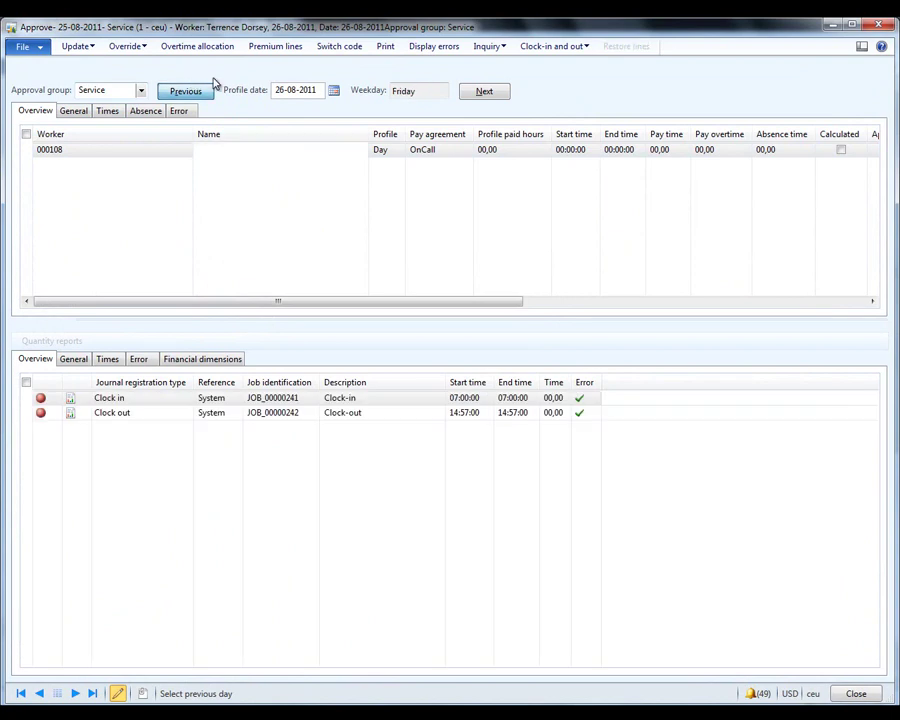
{"action": "left_click", "coordinate": [211, 85]}
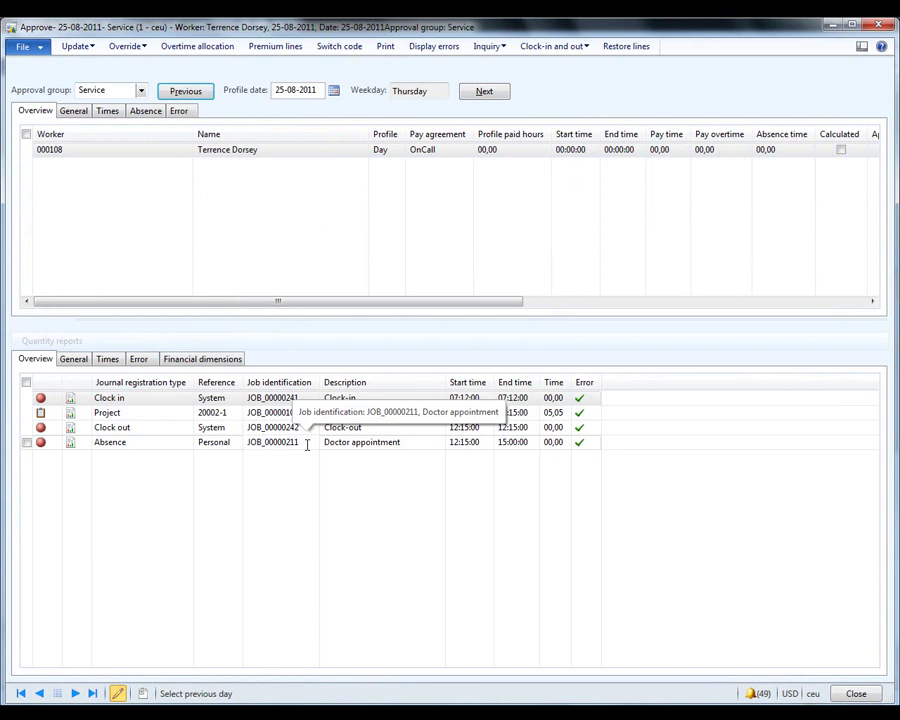
{"action": "left_click", "coordinate": [843, 148]}
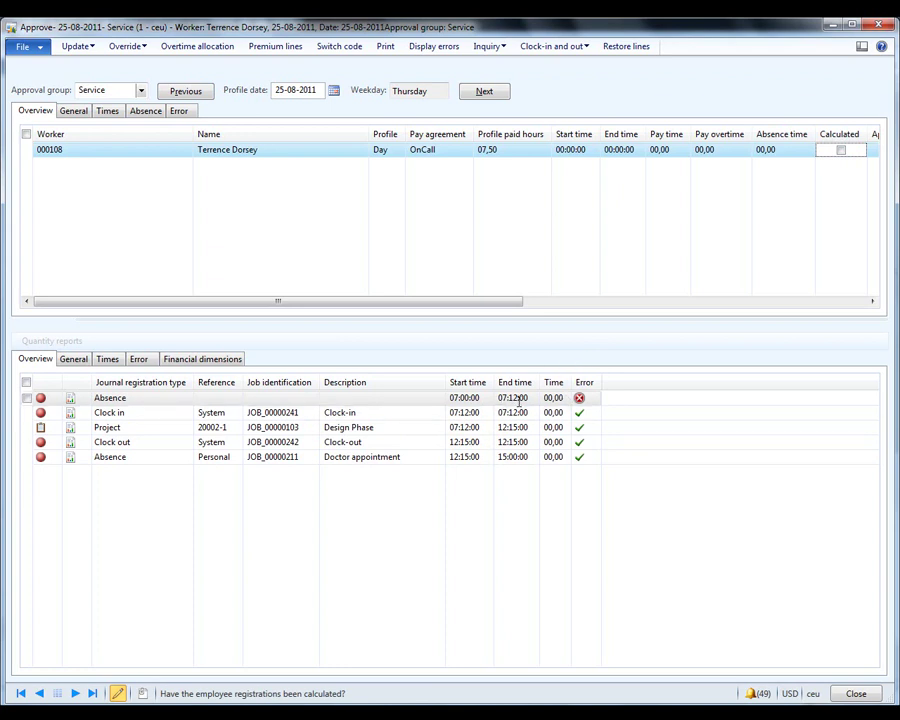
- Code the 07:00–07:12 absence as Illness (JOB_00000216) and mark Thursday as calculated
{"action": "left_click", "coordinate": [150, 110]}
{"action": "left_click", "coordinate": [224, 148]}
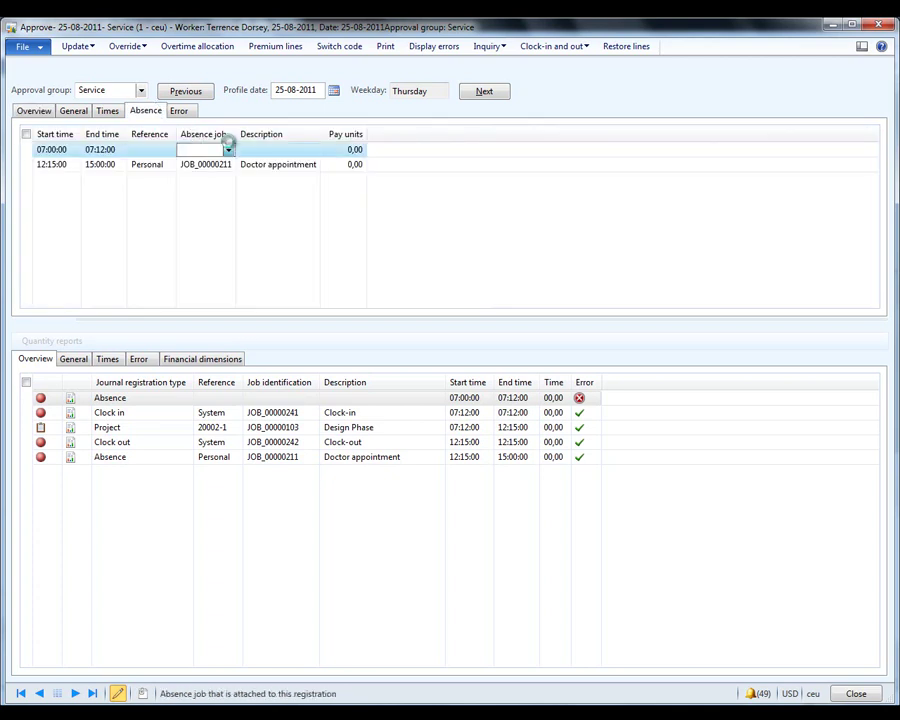
{"action": "left_click", "coordinate": [228, 148]}
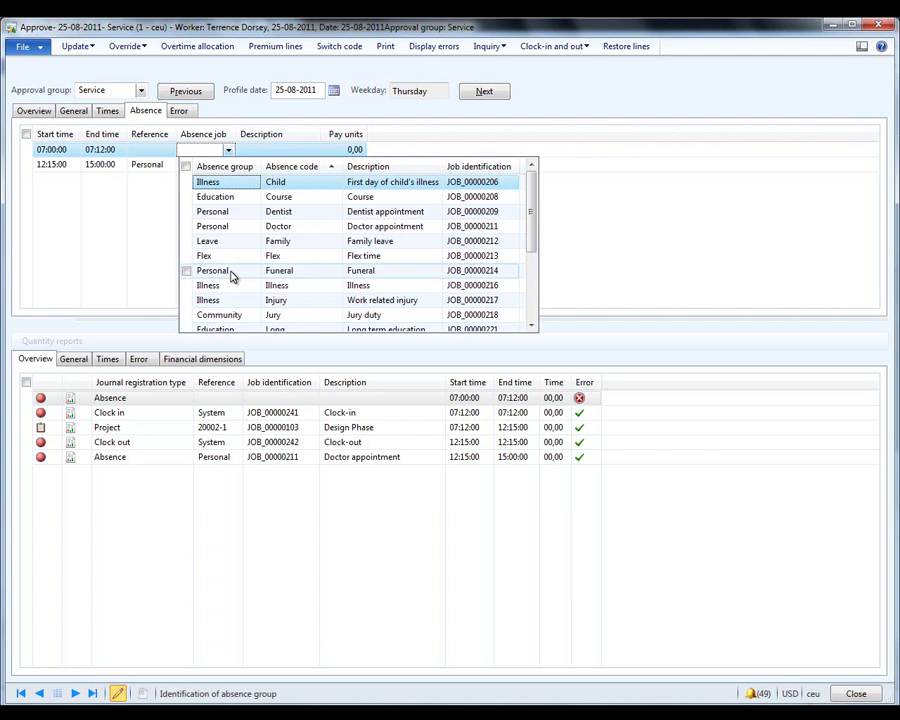
{"action": "left_click", "coordinate": [226, 288]}
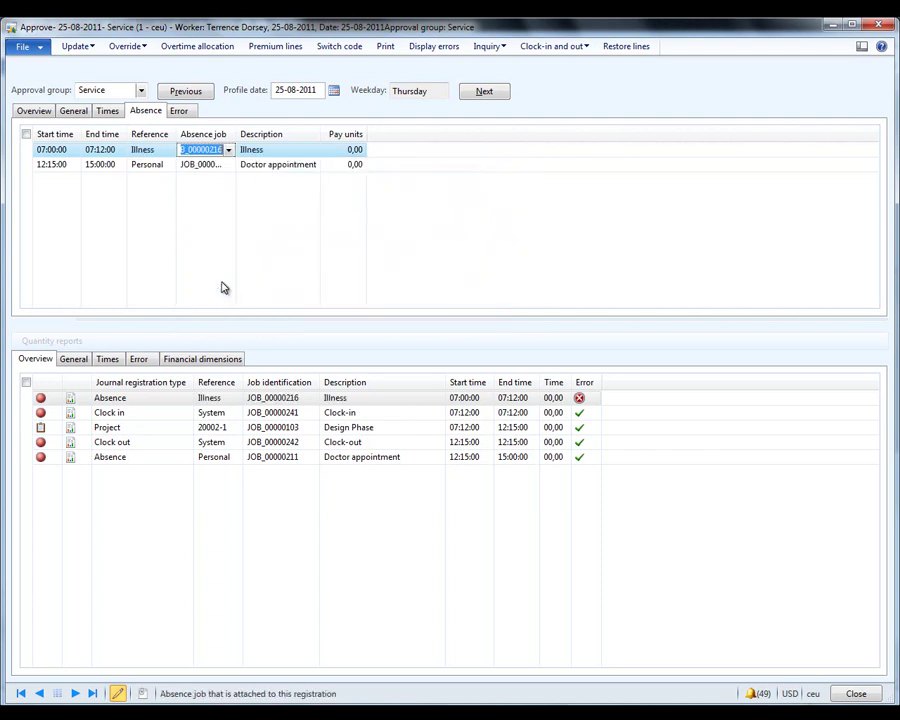
{"action": "left_click", "coordinate": [33, 111]}
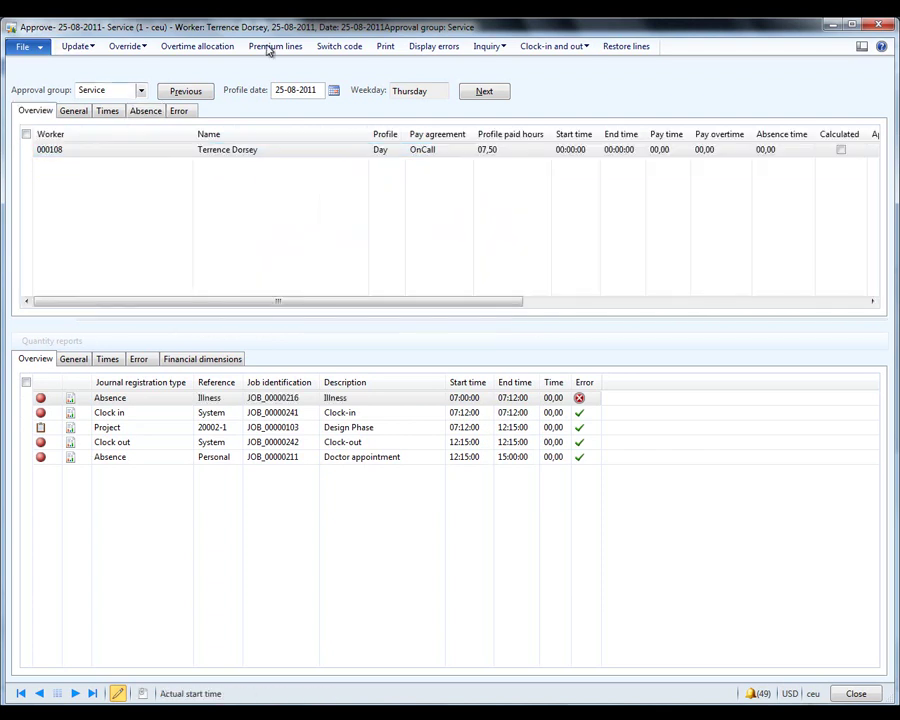
{"action": "left_click", "coordinate": [841, 149]}
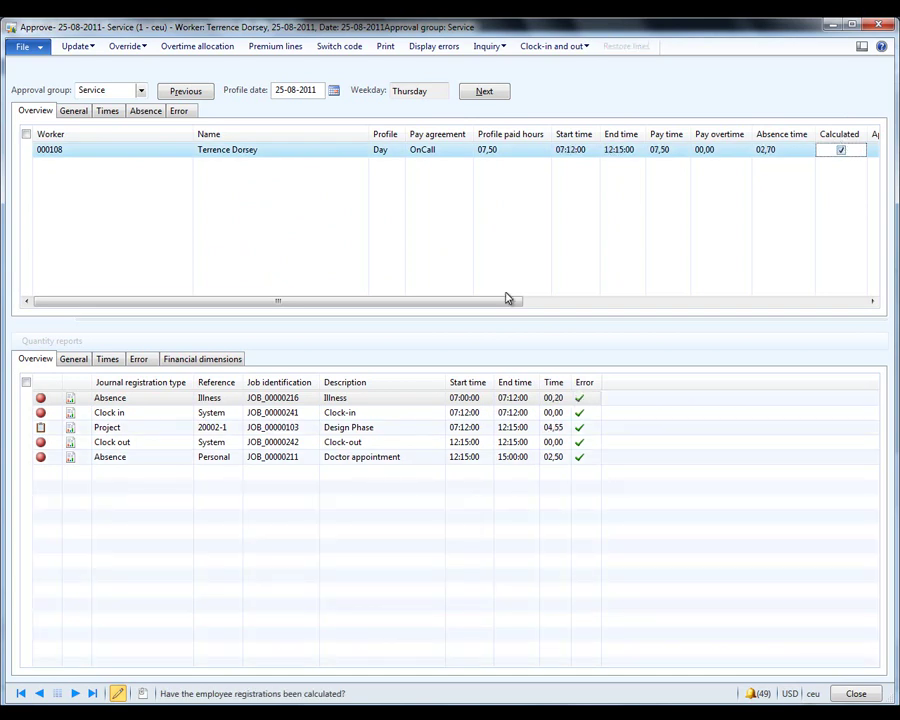
{"action": "left_click_drag", "start_coordinate": [482, 303], "coordinate": [611, 308]}
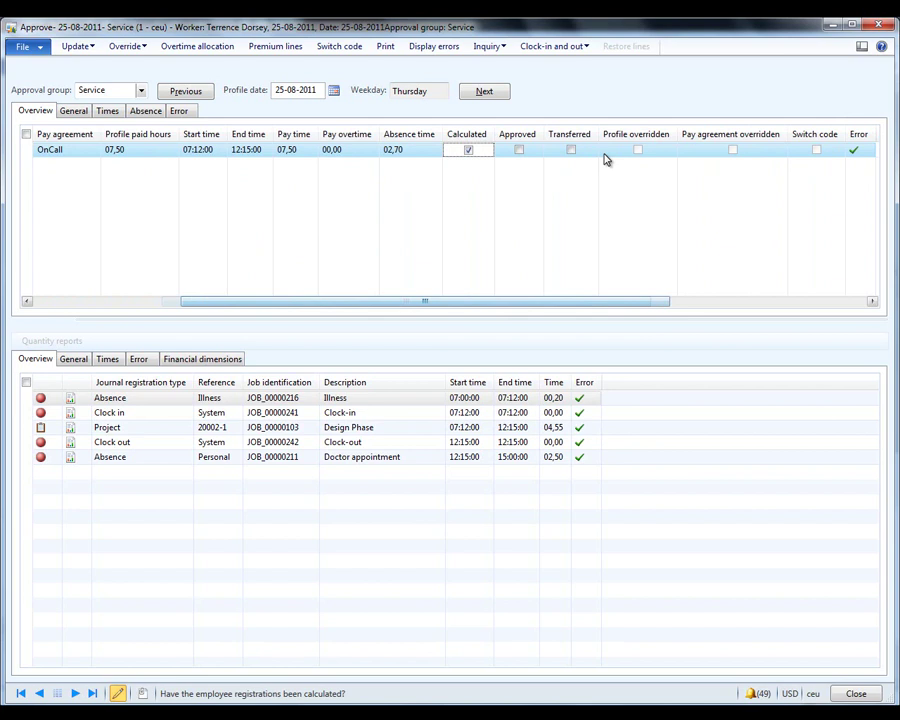
- Approve and transfer Thursday's registrations, then check them in Transferred registrations
{"action": "left_click", "coordinate": [518, 149]}
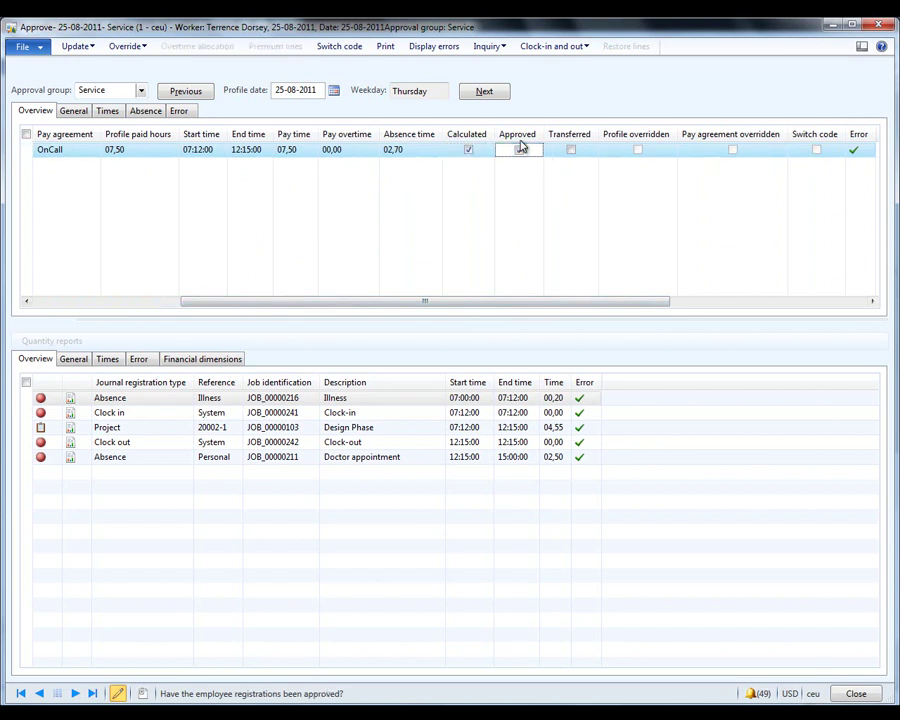
{"action": "left_click", "coordinate": [573, 147]}
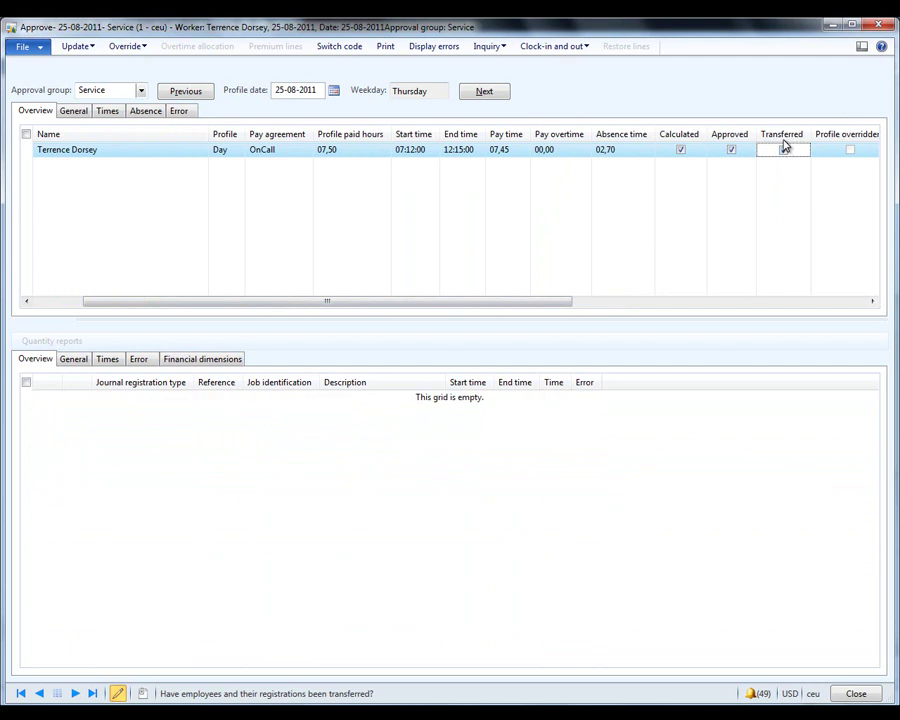
{"action": "left_click", "coordinate": [784, 149]}
{"action": "left_click", "coordinate": [487, 46]}
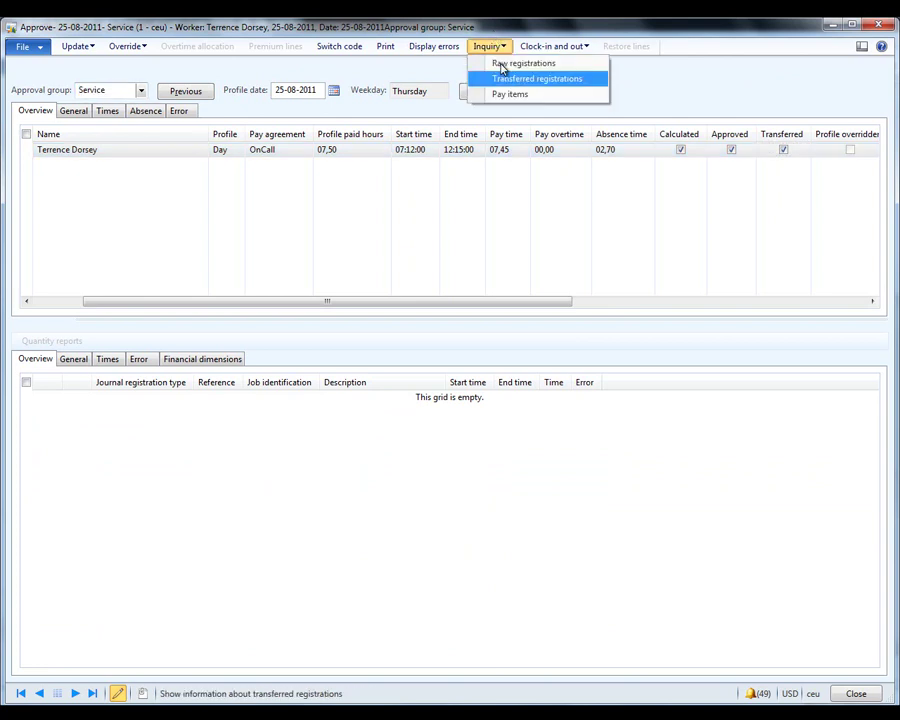
{"action": "left_click", "coordinate": [503, 78]}
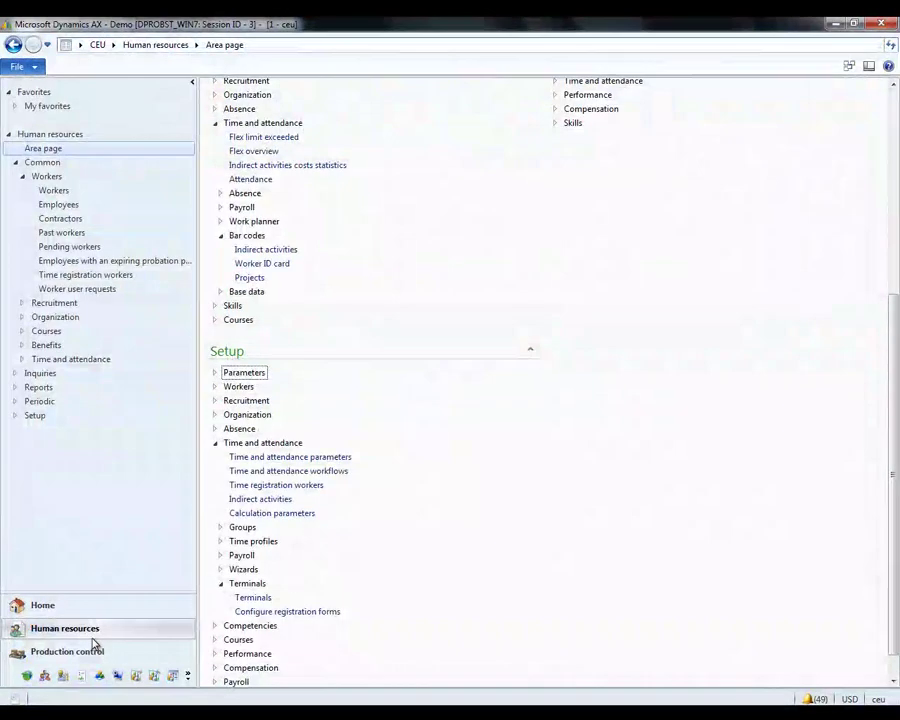
- List all Project management hour journals sorted by journal, and view journal PJJ_000663's lines
{"action": "left_click", "coordinate": [113, 44]}
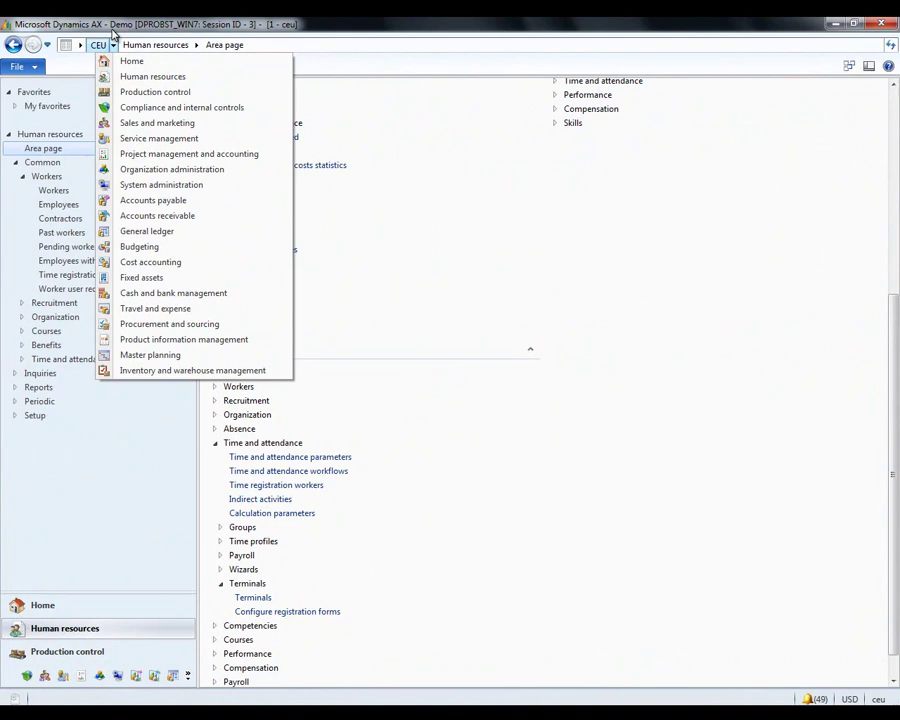
{"action": "left_click", "coordinate": [150, 153]}
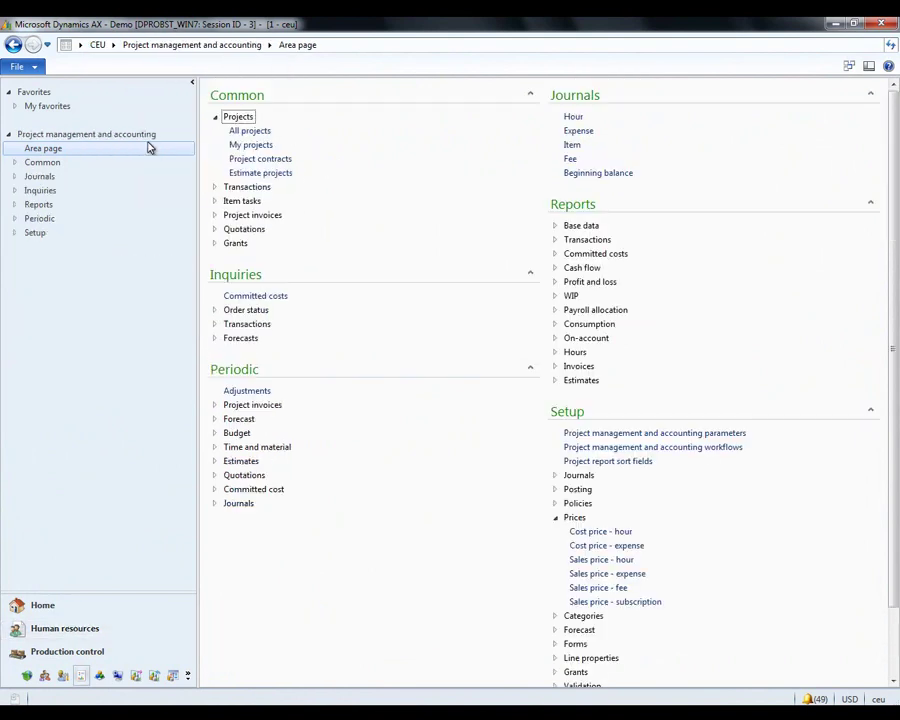
{"action": "left_click", "coordinate": [572, 116]}
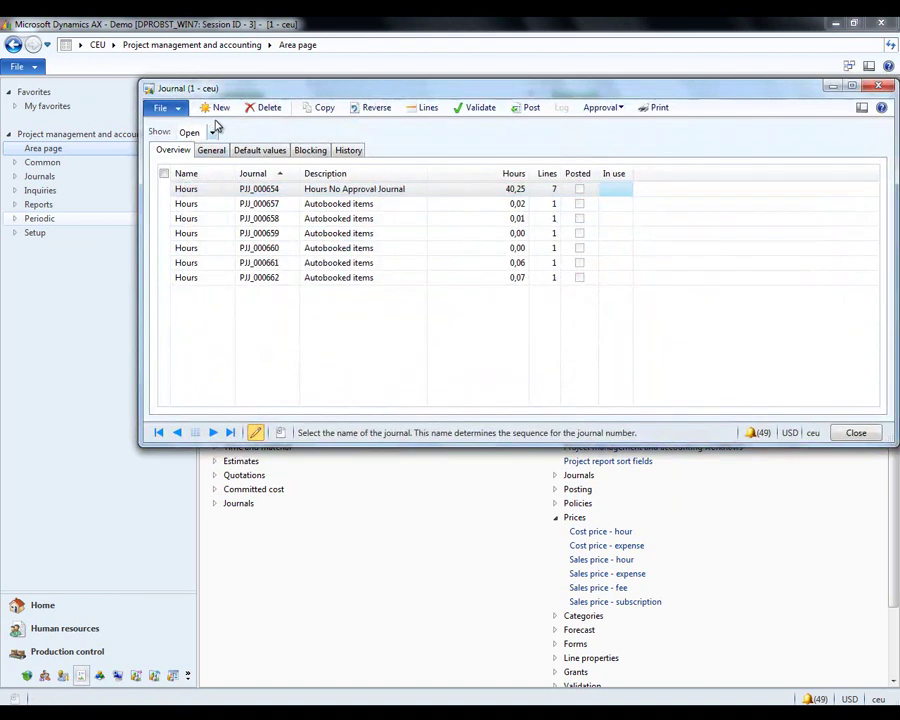
{"action": "left_click", "coordinate": [213, 132]}
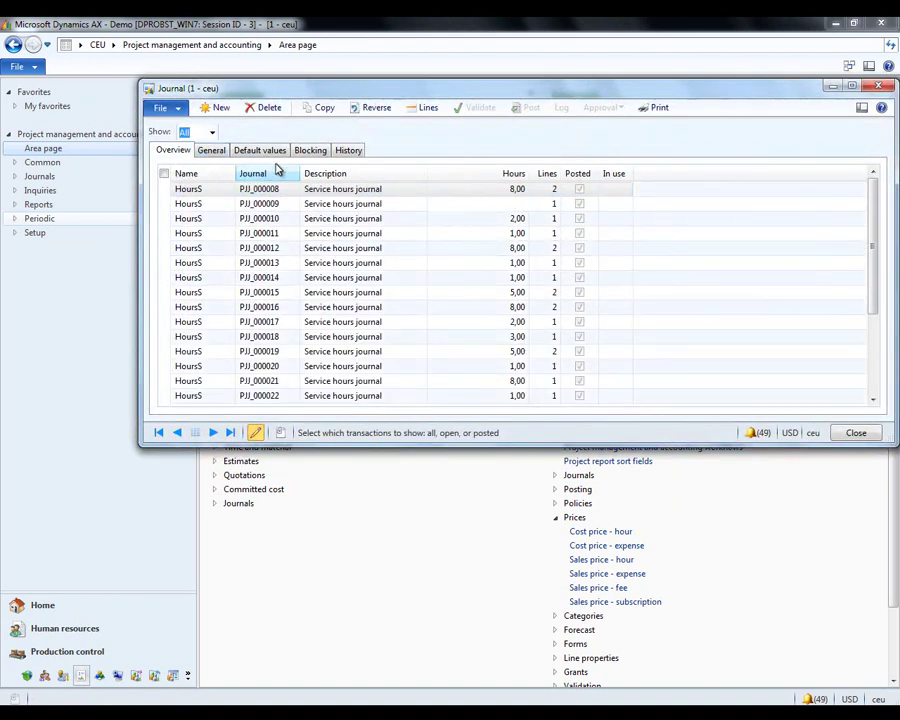
{"action": "left_click", "coordinate": [277, 172]}
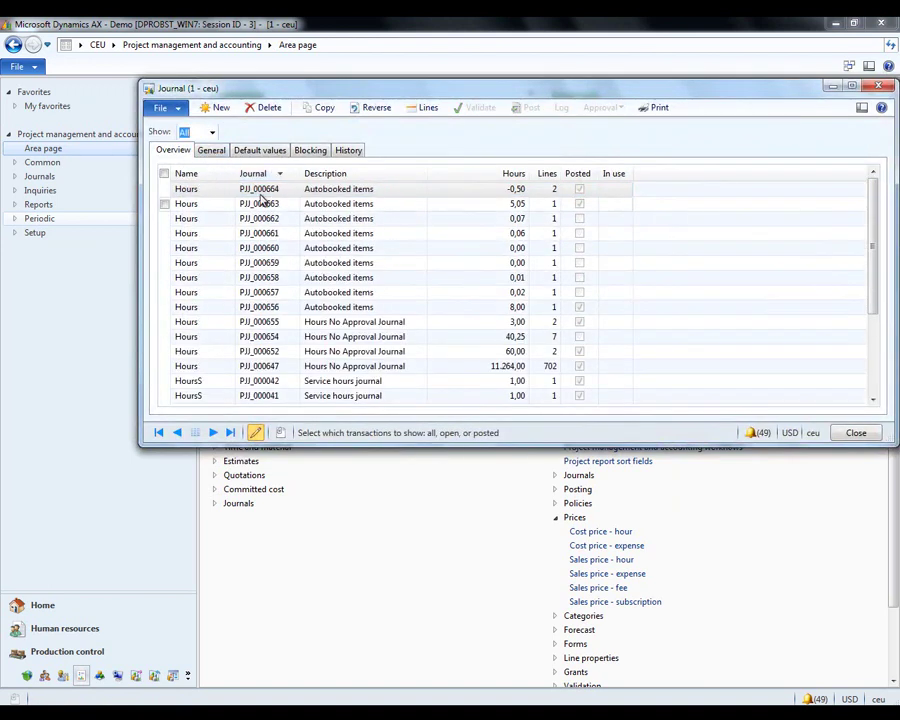
{"action": "left_click", "coordinate": [262, 202]}
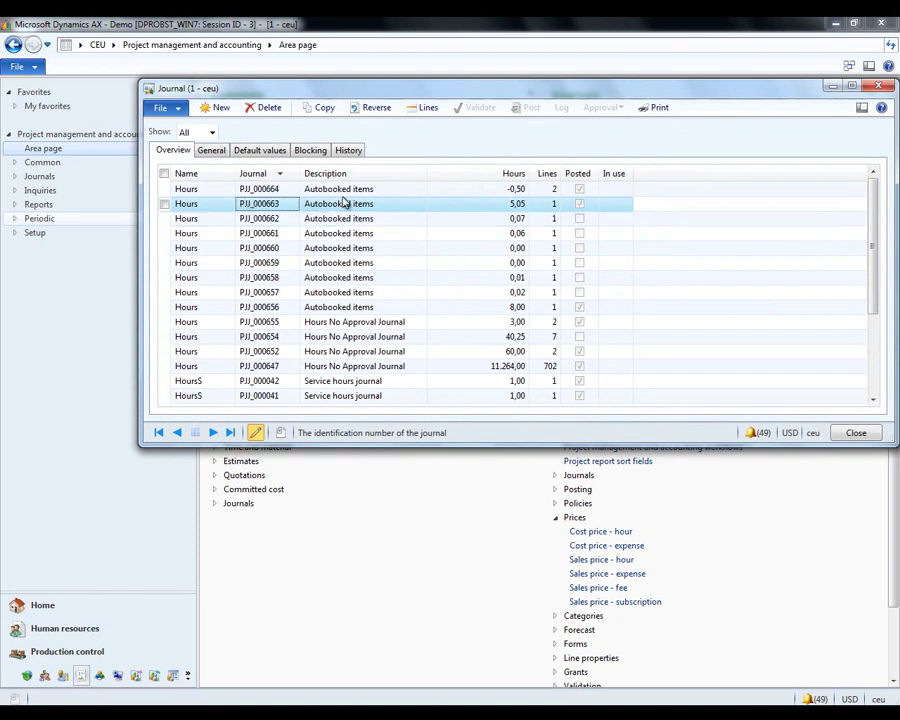
{"action": "left_click", "coordinate": [424, 107]}
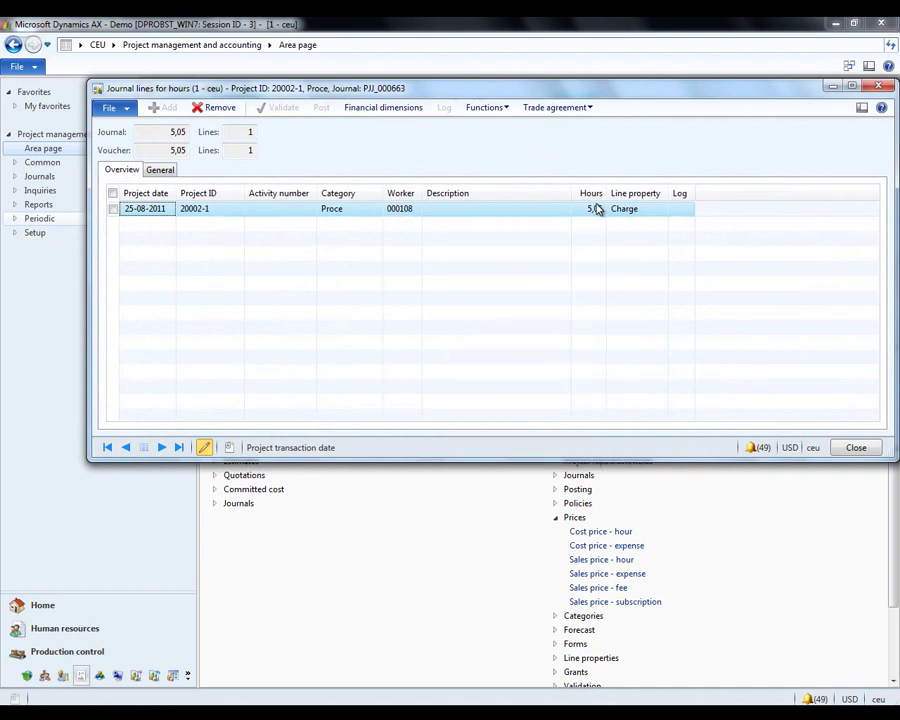
- Close PJJ_000663's lines and select hour journal PJJ_000664
{"action": "left_click", "coordinate": [878, 86]}
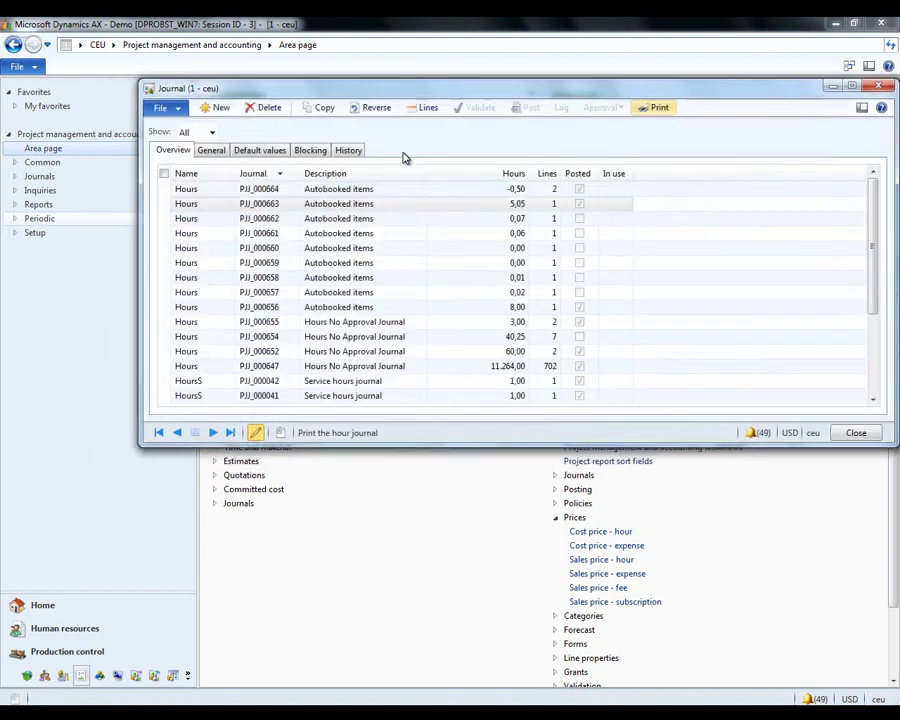
{"action": "left_click", "coordinate": [348, 188]}
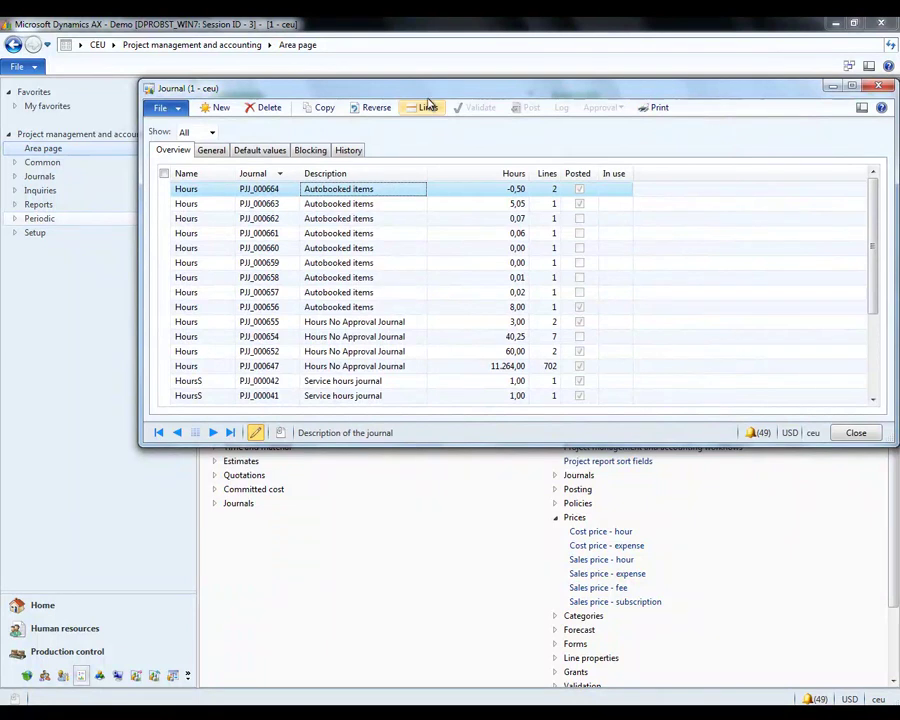